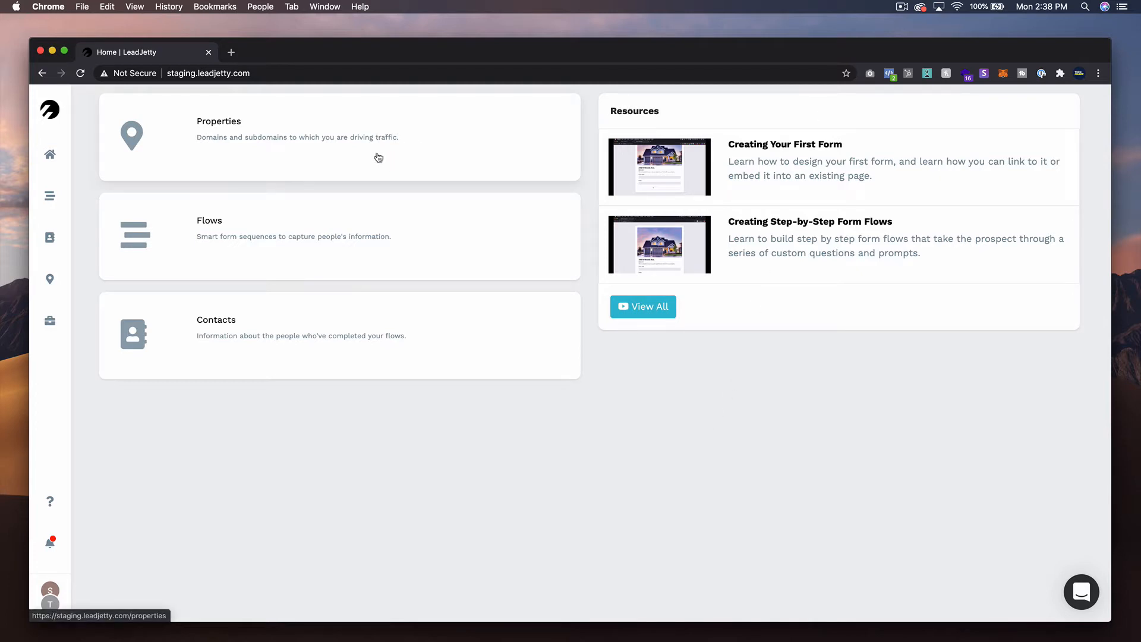
{"action": "left_click", "coordinate": [199, 73]}
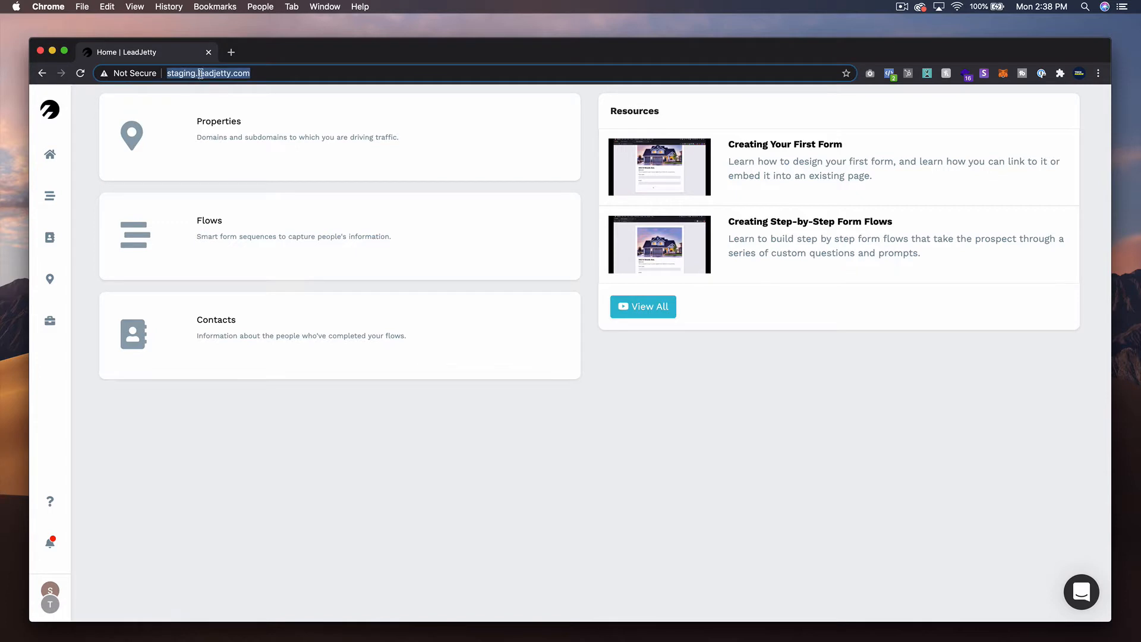
{"action": "left_click", "coordinate": [684, 349]}
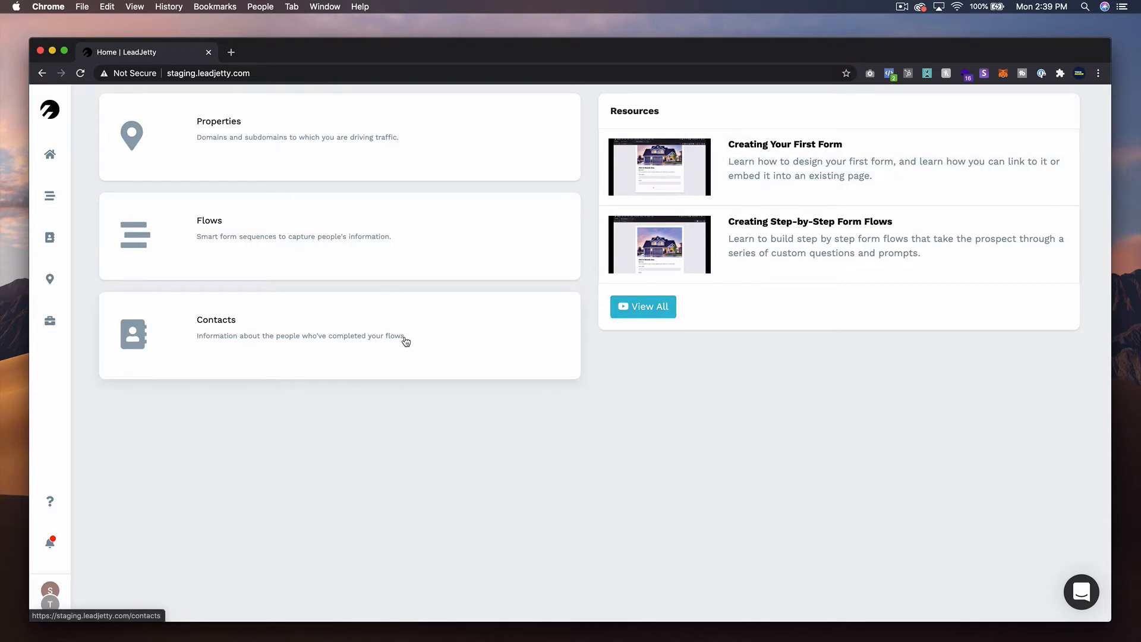
- Start a new flow titled "Simple Form Demo" and assign it to the ACME Corp property
{"action": "left_click", "coordinate": [280, 250]}
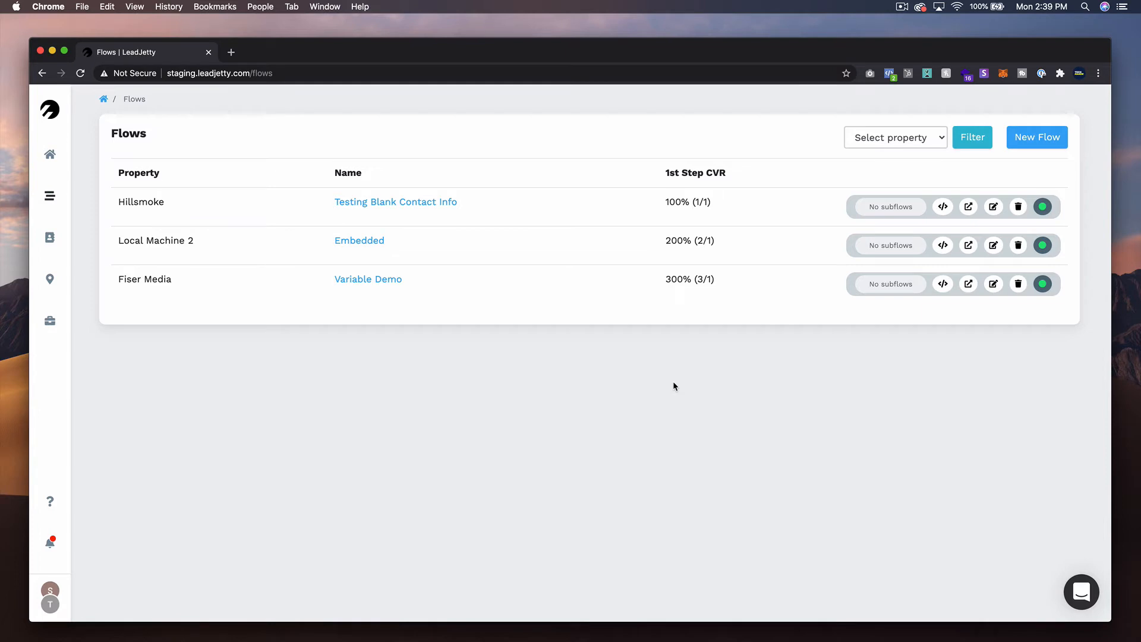
{"action": "left_click", "coordinate": [1065, 145]}
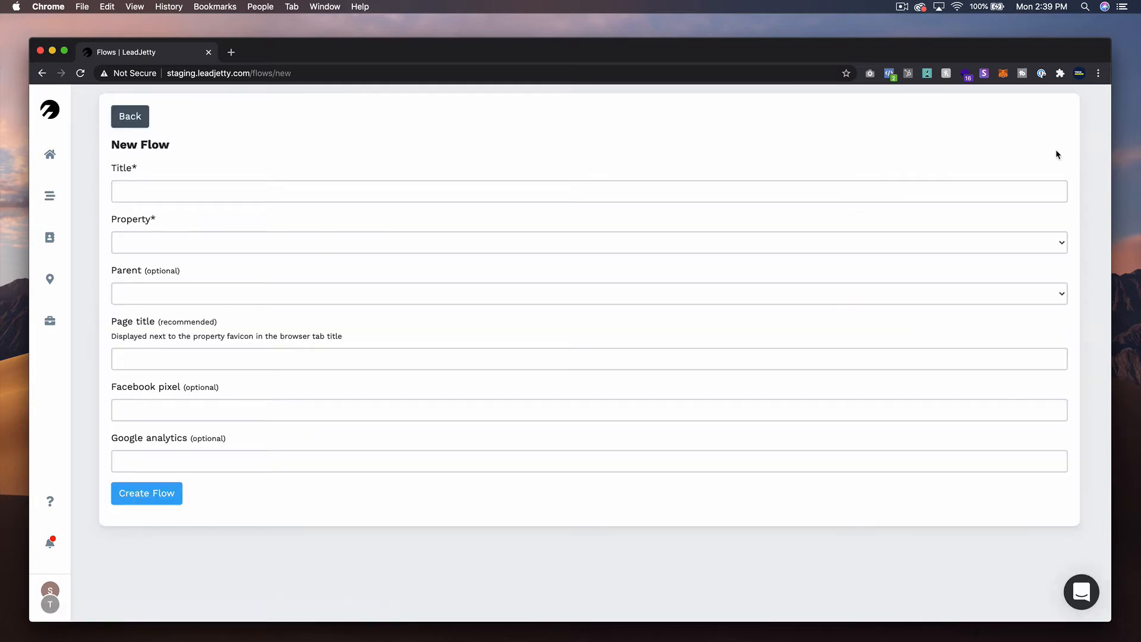
{"action": "left_click", "coordinate": [993, 182]}
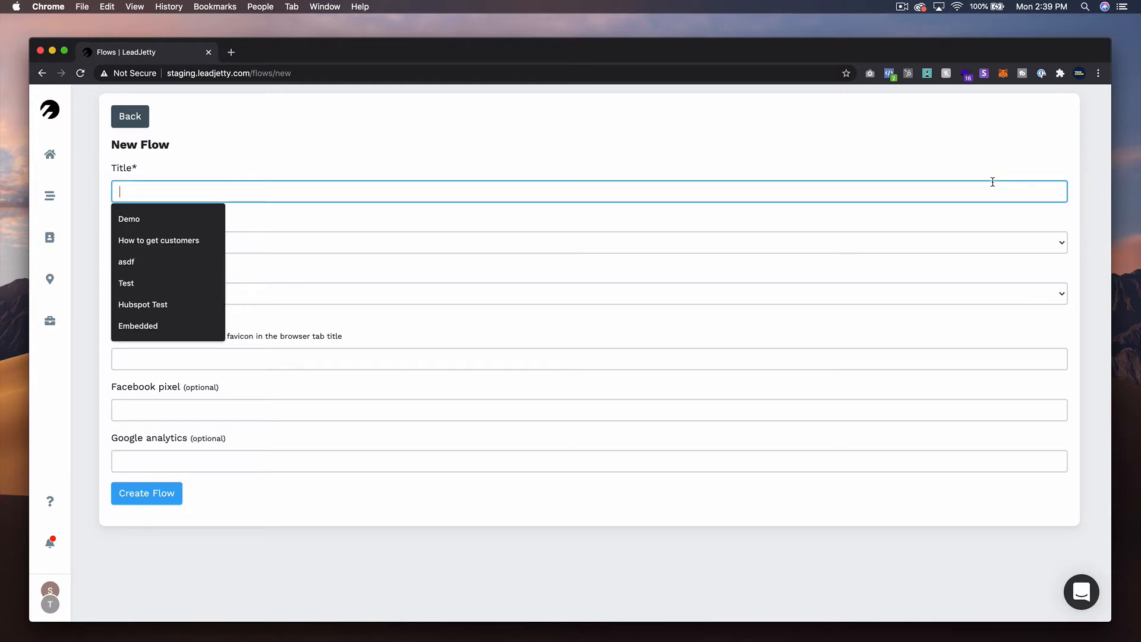
{"action": "type", "text": "Simple Form "}
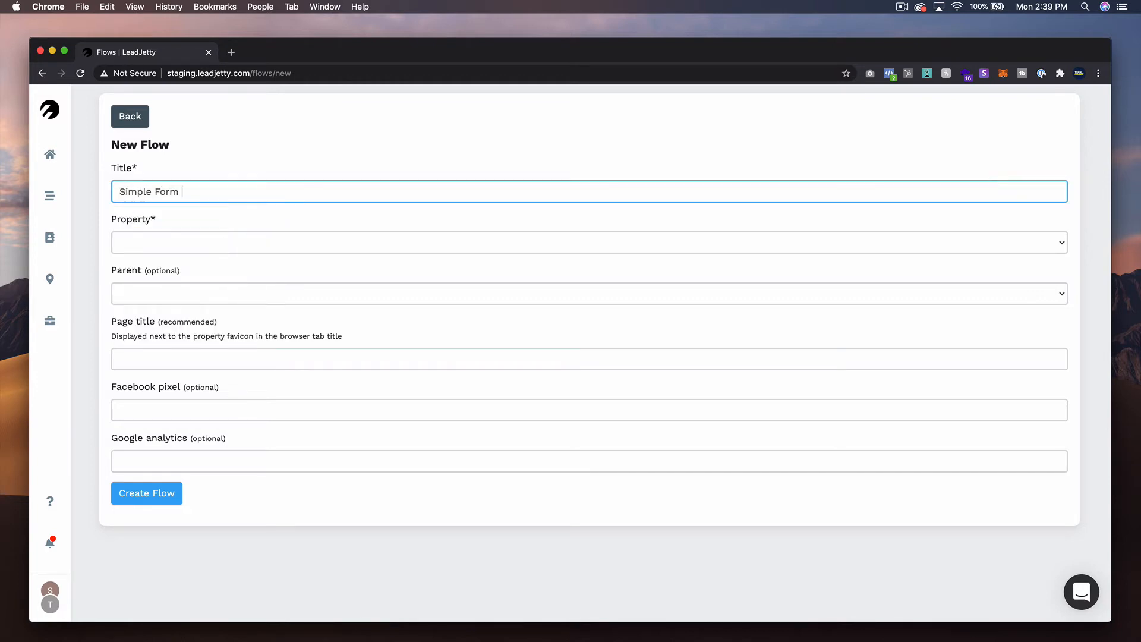
{"action": "type", "text": "Demo"}
{"action": "left_click", "coordinate": [662, 244]}
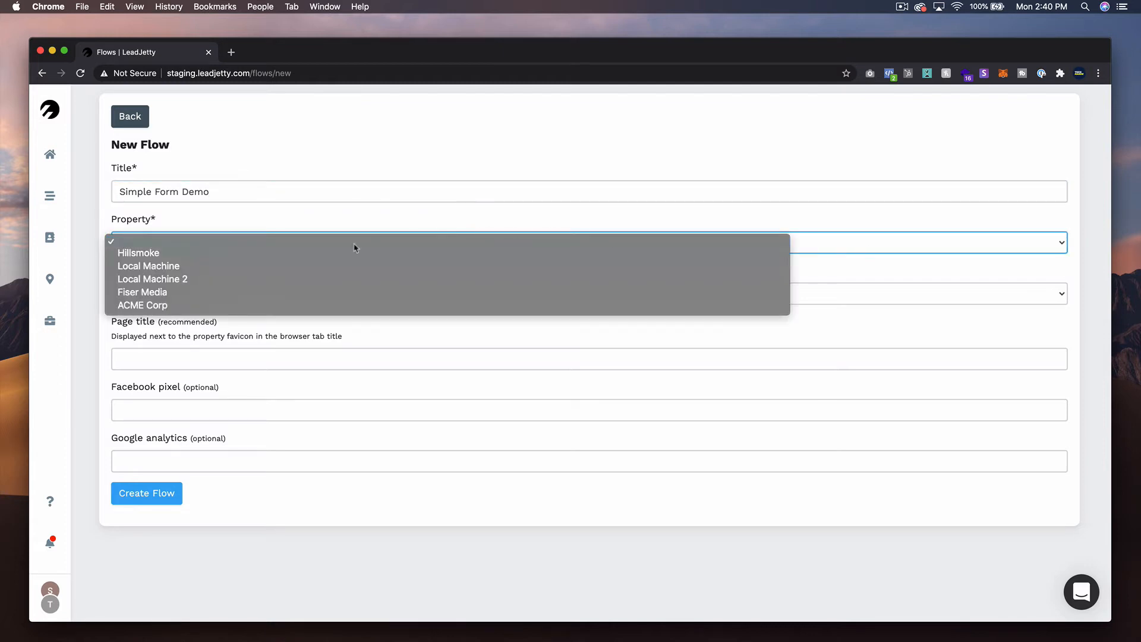
{"action": "left_click", "coordinate": [278, 303]}
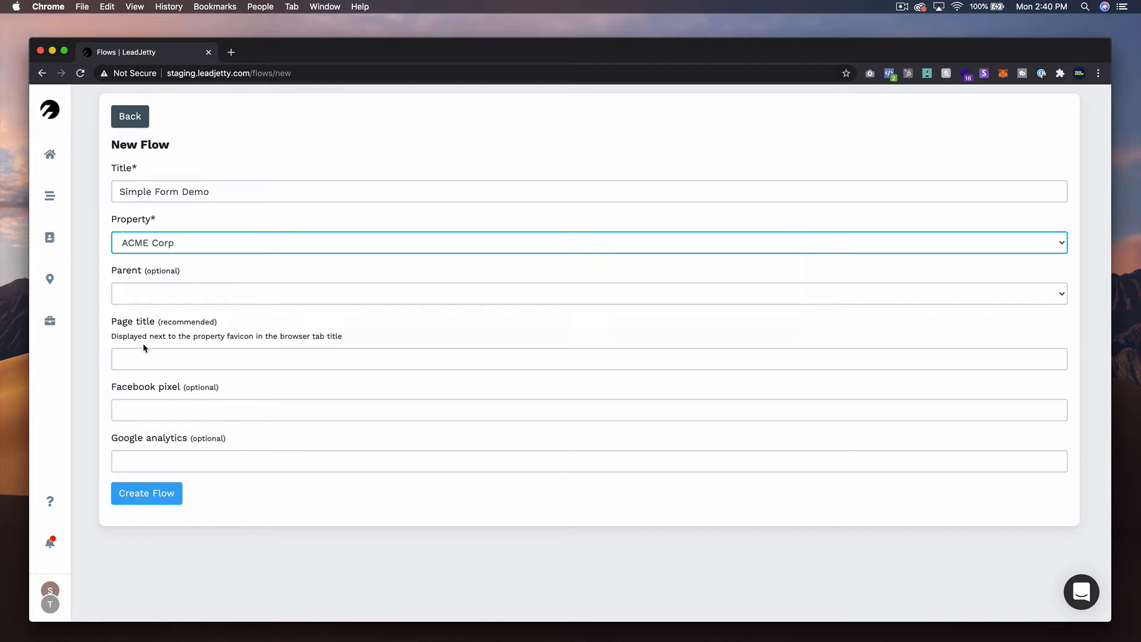
- Set the flow's page title to "Simple Form Demo" and create the flow
{"action": "left_click", "coordinate": [154, 359]}
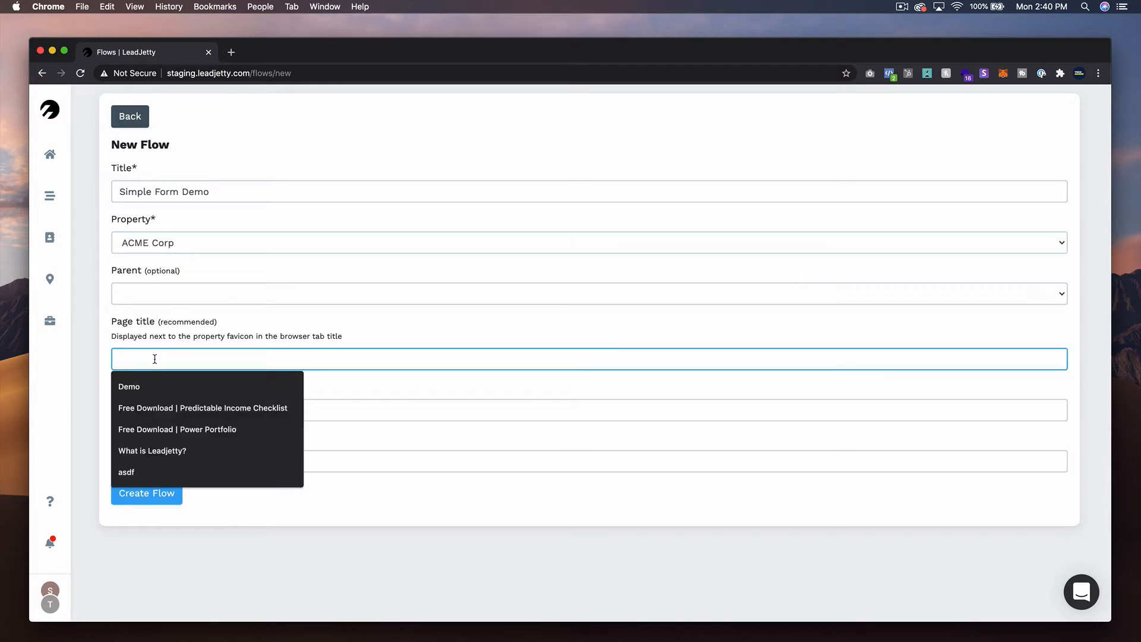
{"action": "type", "text": "Simple "}
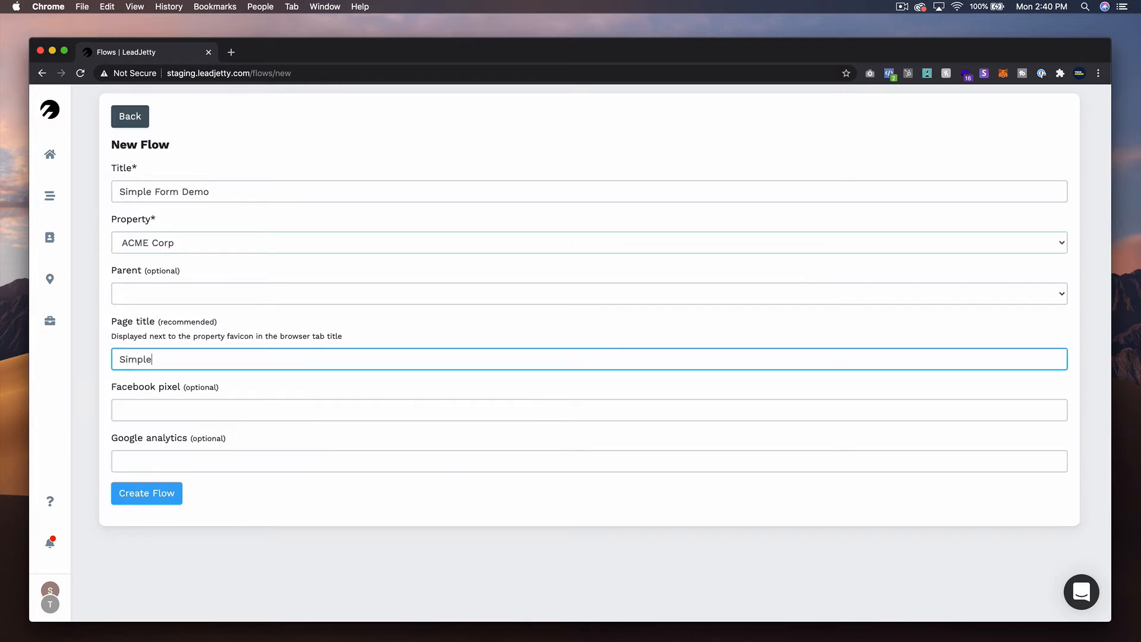
{"action": "type", "text": "Form Demo"}
{"action": "left_click", "coordinate": [156, 492]}
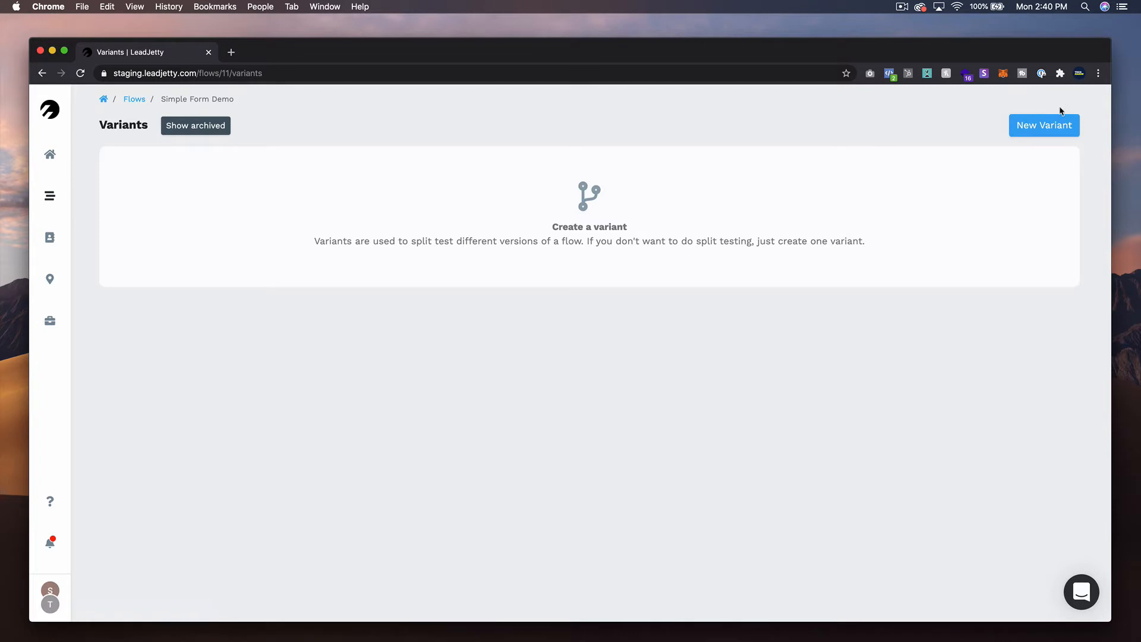
- Create a variant titled "A" in the Simple Form Demo flow
{"action": "left_click", "coordinate": [1047, 123]}
{"action": "left_click", "coordinate": [291, 161]}
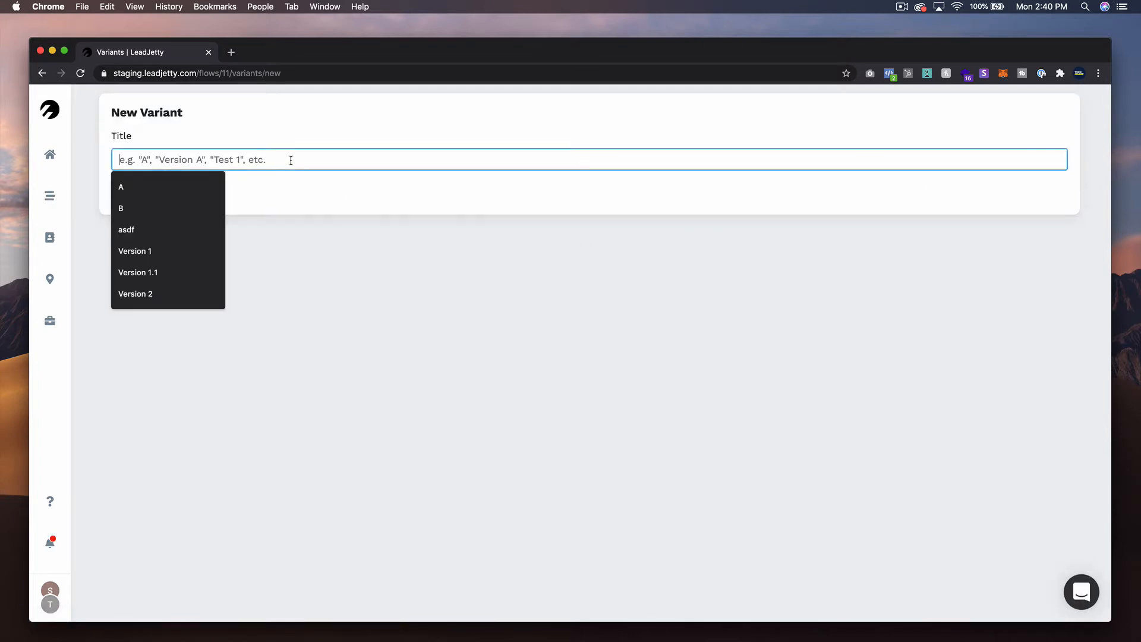
{"action": "type", "text": "A"}
{"action": "key", "text": "Return"}
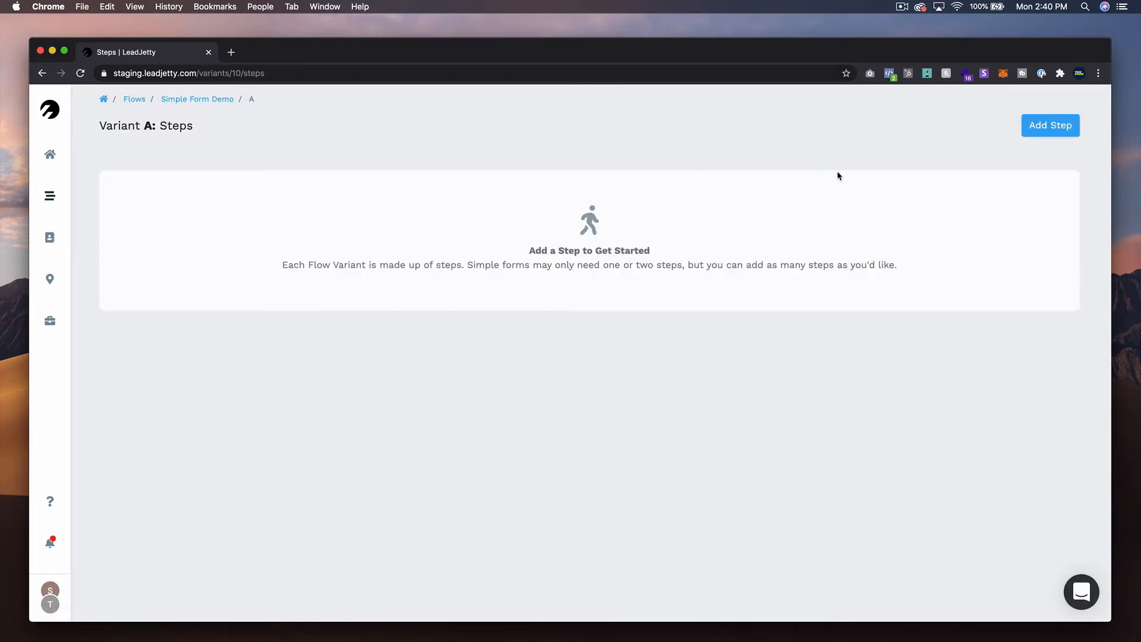
- Add a first step to variant A and give it a First name element
{"action": "left_click", "coordinate": [1052, 128]}
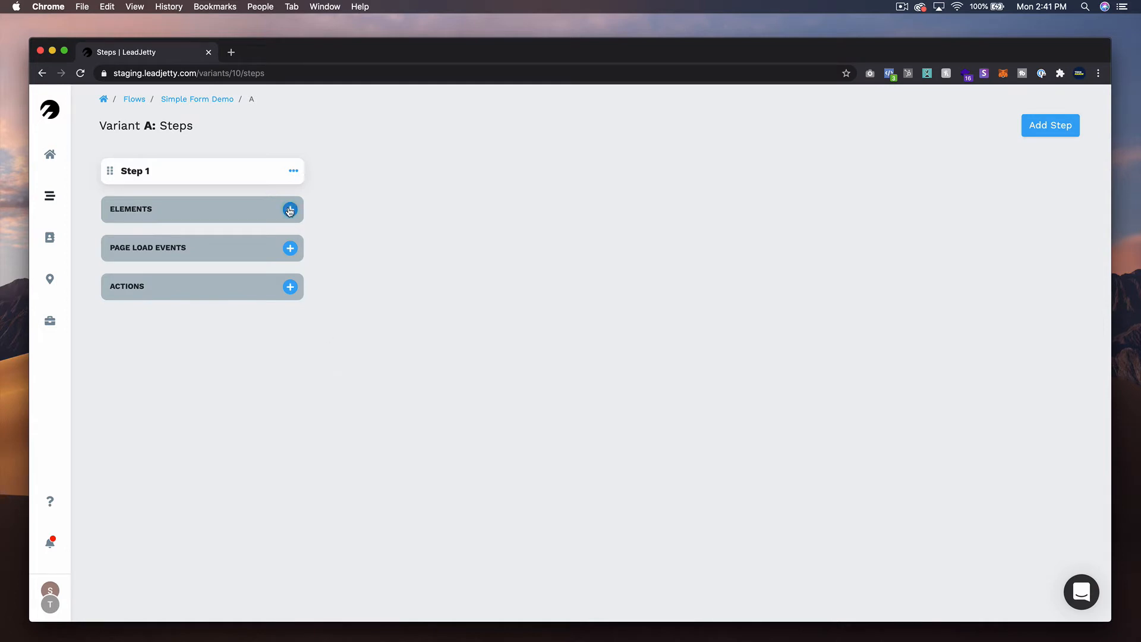
{"action": "left_click", "coordinate": [289, 210]}
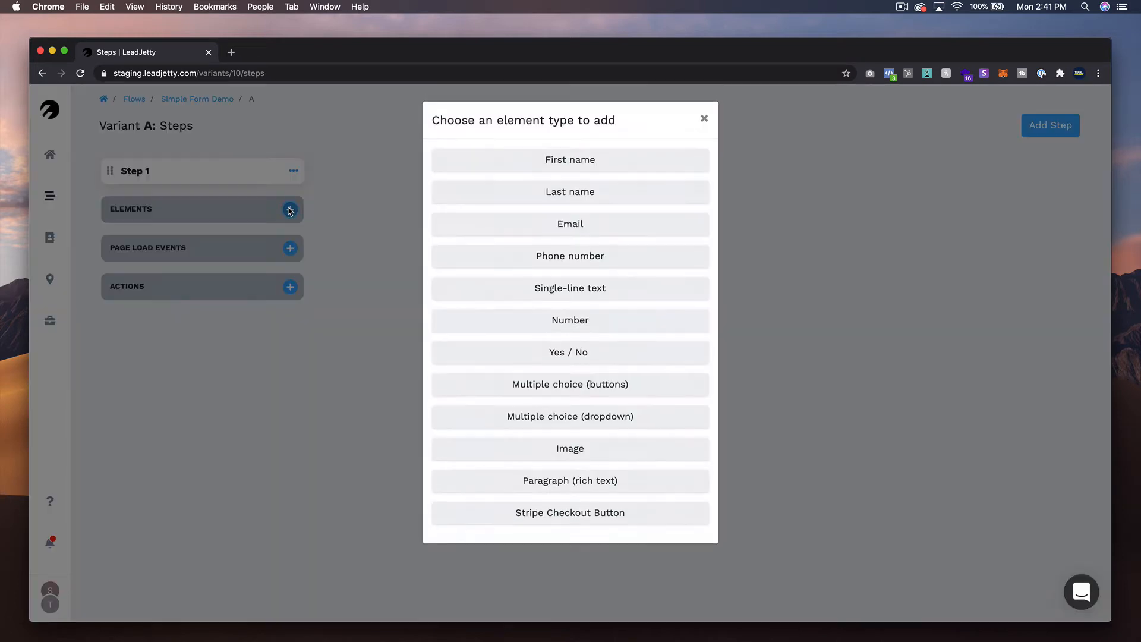
{"action": "left_click", "coordinate": [602, 160]}
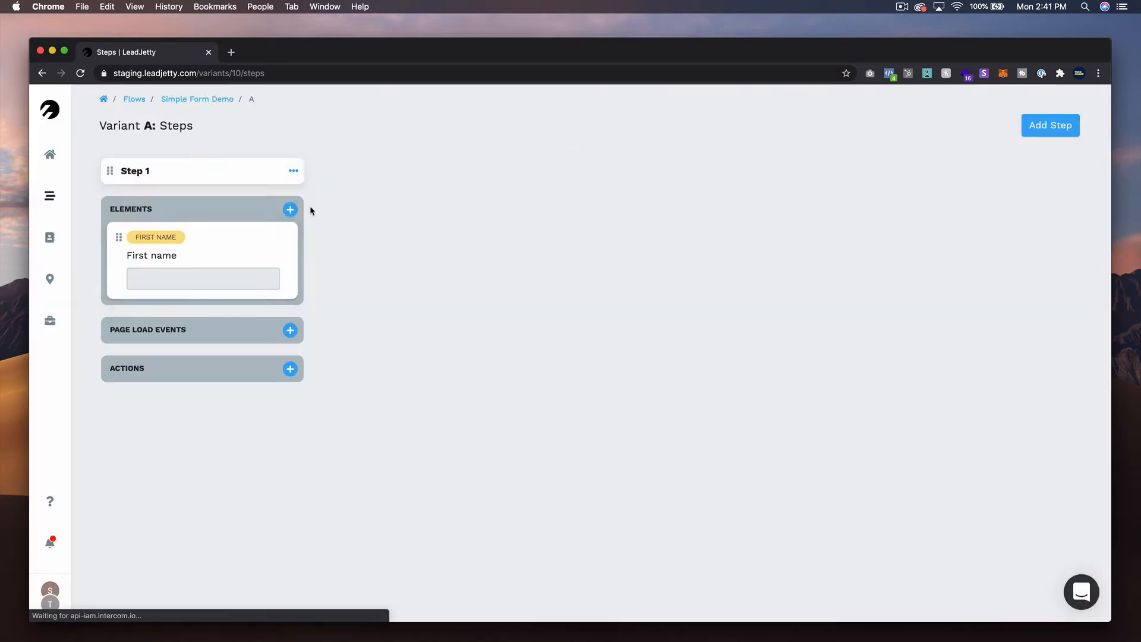
- Add Phone number and Email elements to Step 1, placing Email between First name and Phone number
{"action": "left_click", "coordinate": [290, 209]}
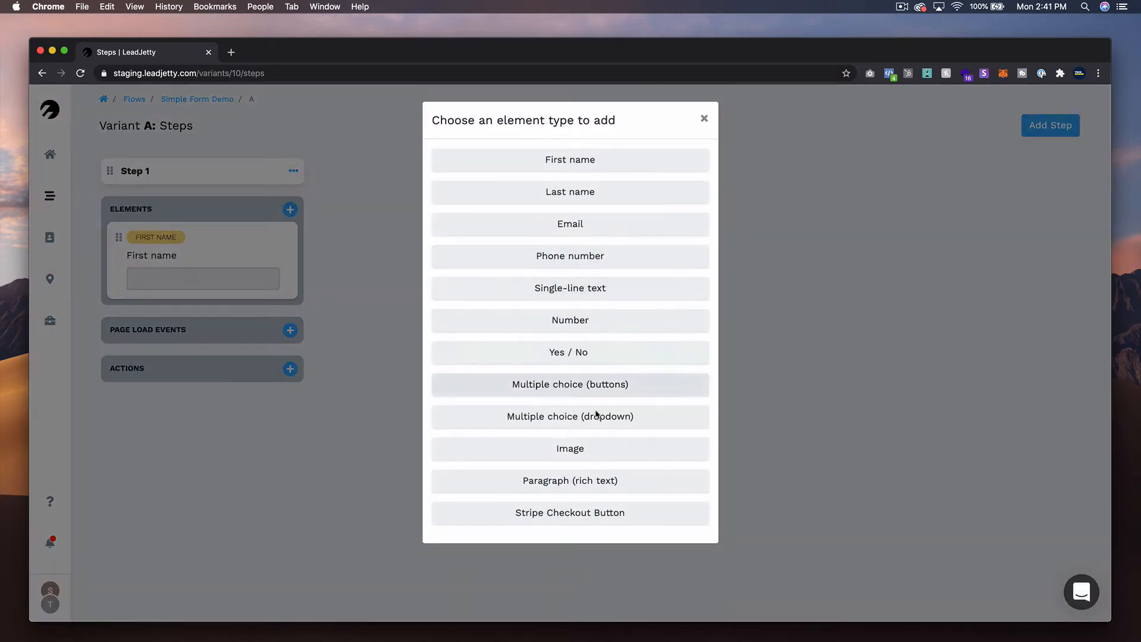
{"action": "left_click", "coordinate": [567, 266]}
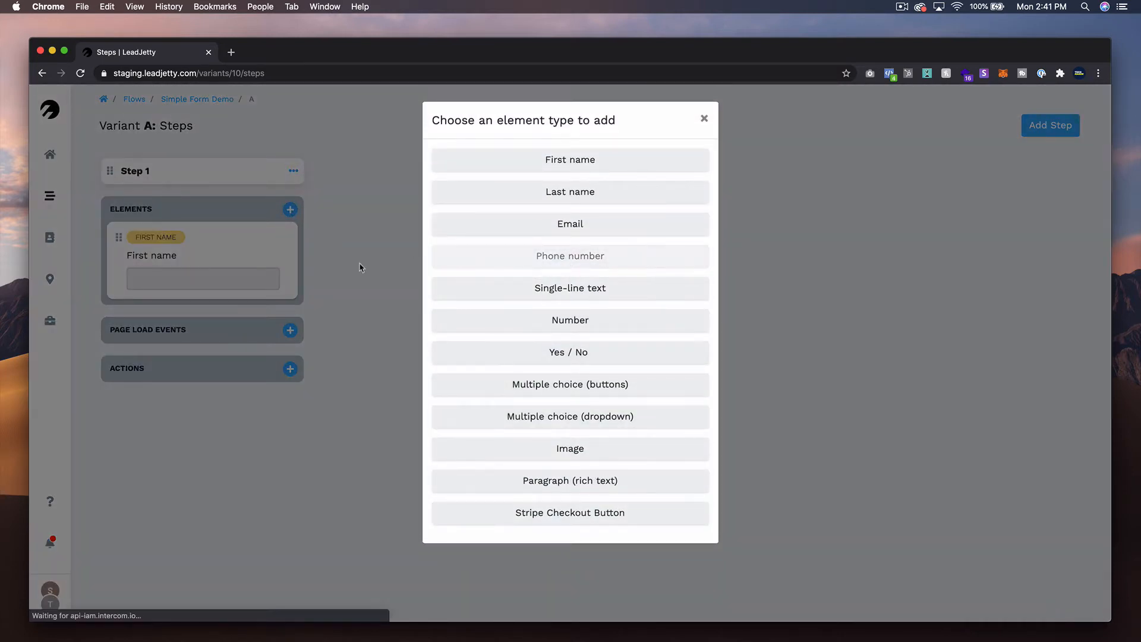
{"action": "left_click", "coordinate": [290, 209]}
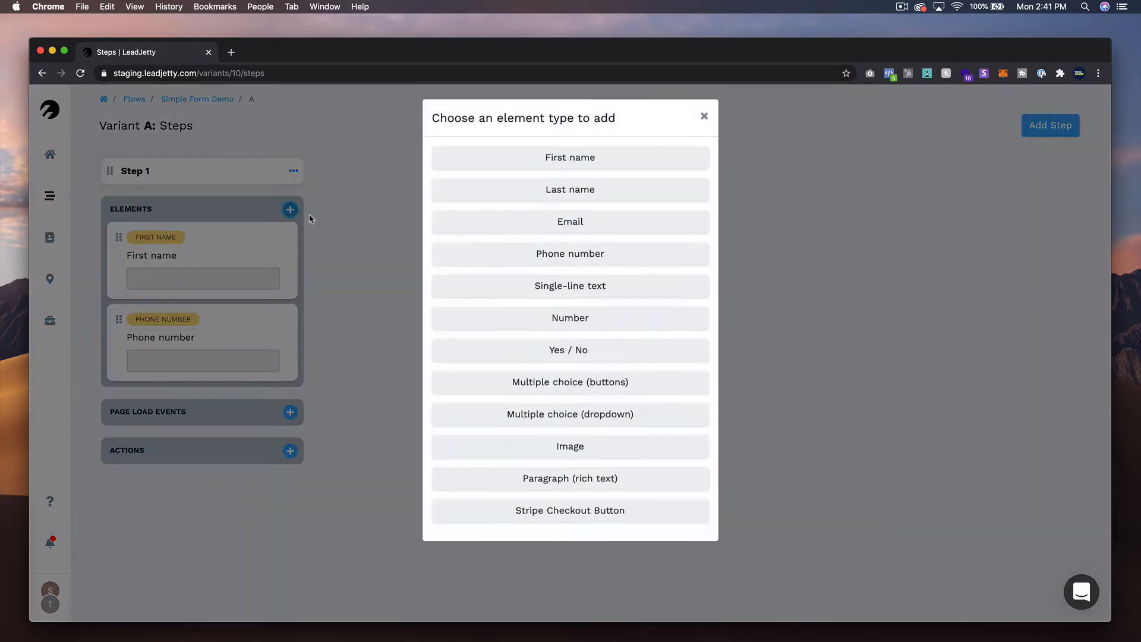
{"action": "left_click", "coordinate": [519, 226]}
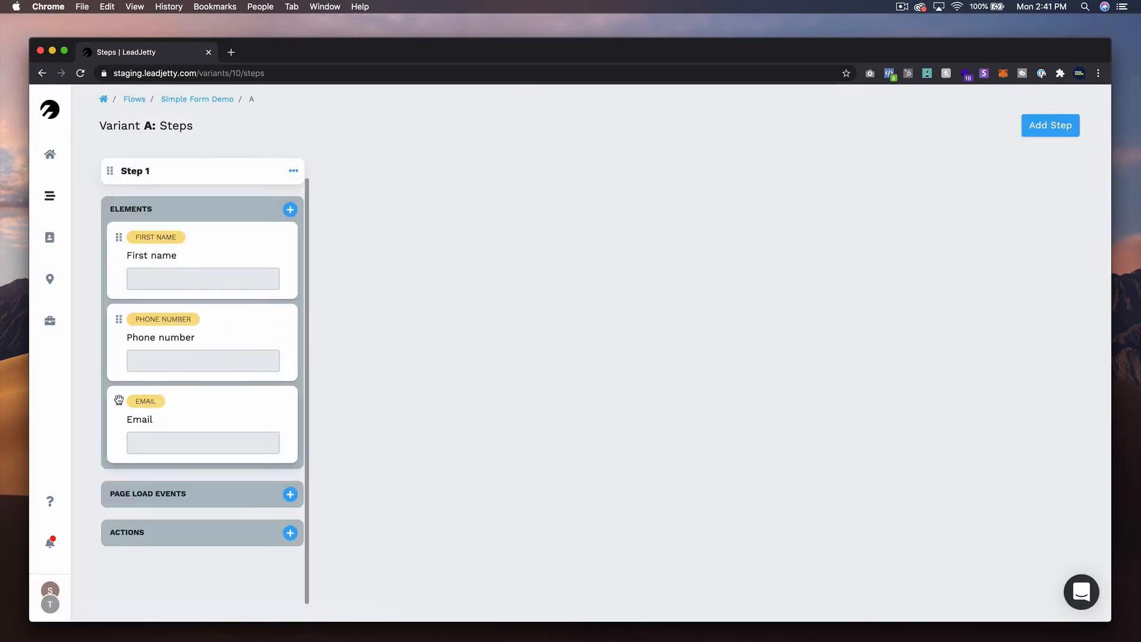
{"action": "left_click_drag", "start_coordinate": [121, 402], "coordinate": [127, 331]}
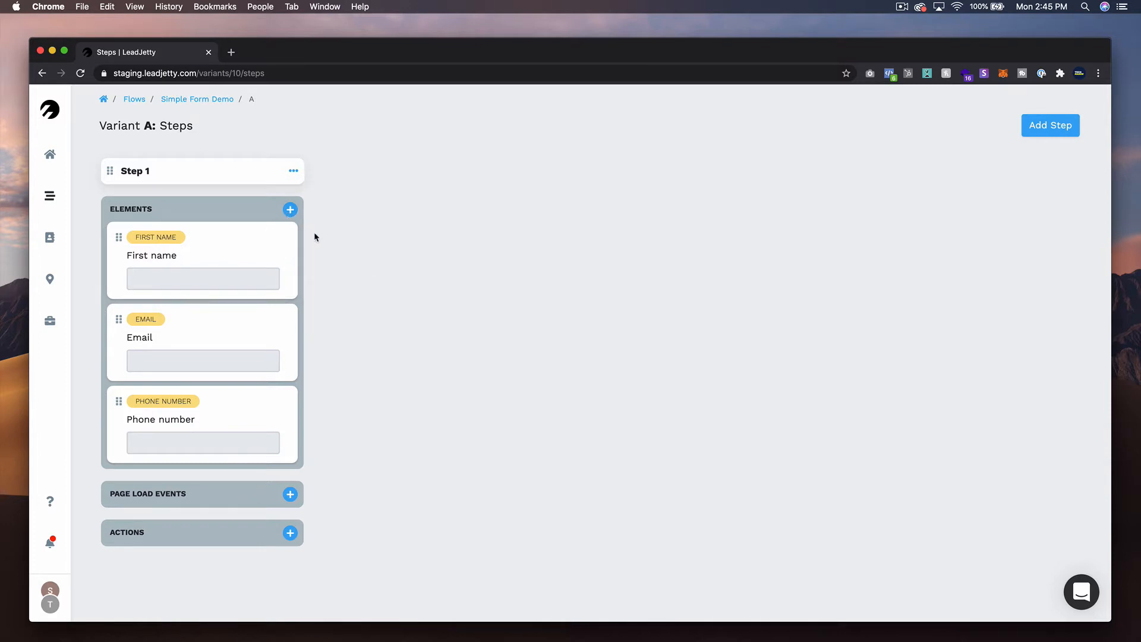
- Update the three Step 1 elements, making Email required with a valid work email and keeping Phone number optional
{"action": "left_click", "coordinate": [273, 238]}
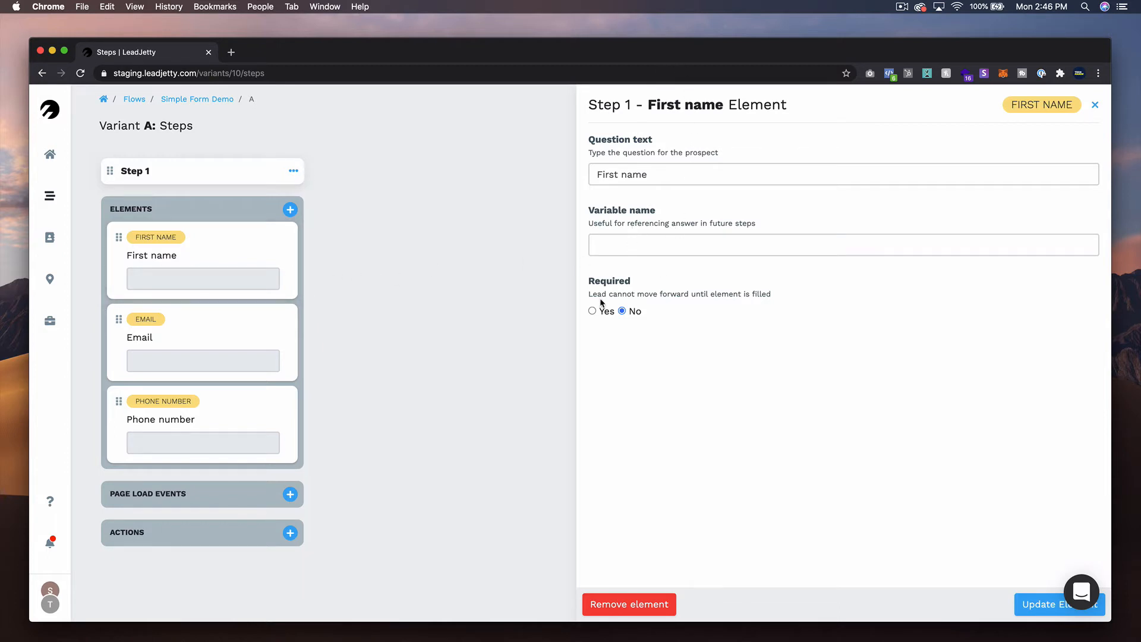
{"action": "left_click", "coordinate": [1037, 604]}
{"action": "left_click", "coordinate": [195, 336]}
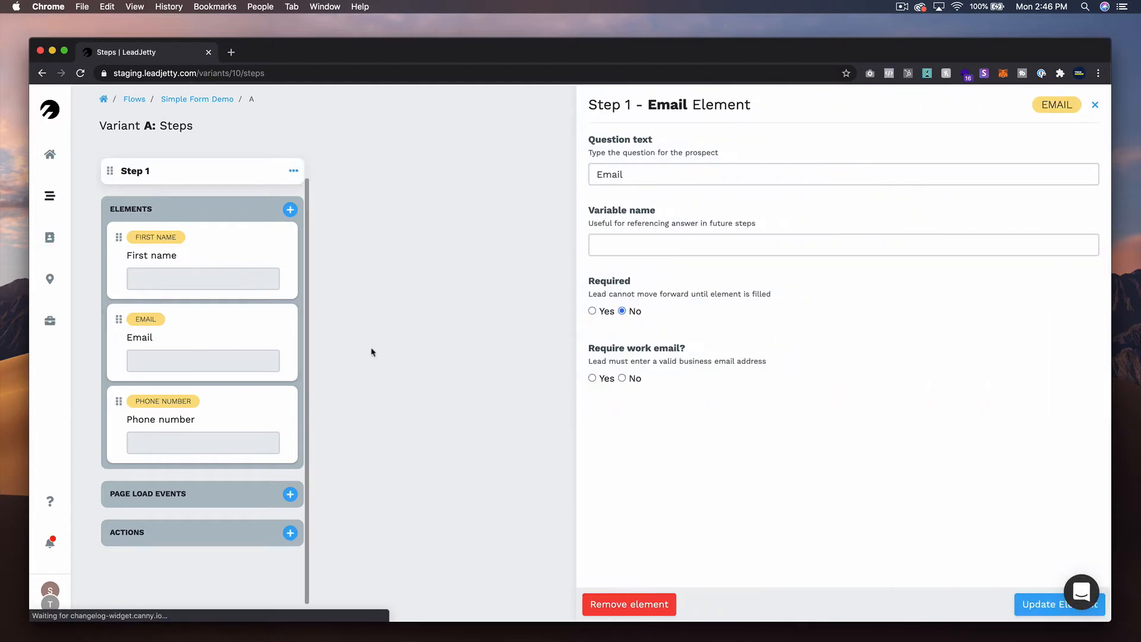
{"action": "left_click", "coordinate": [592, 311]}
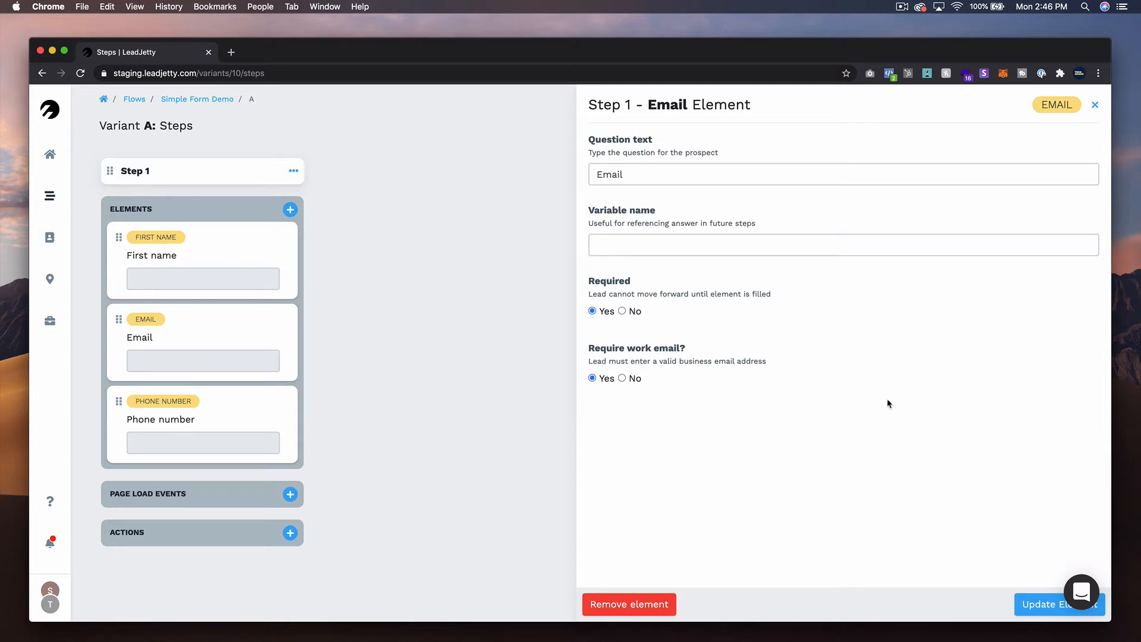
{"action": "left_click", "coordinate": [1035, 608]}
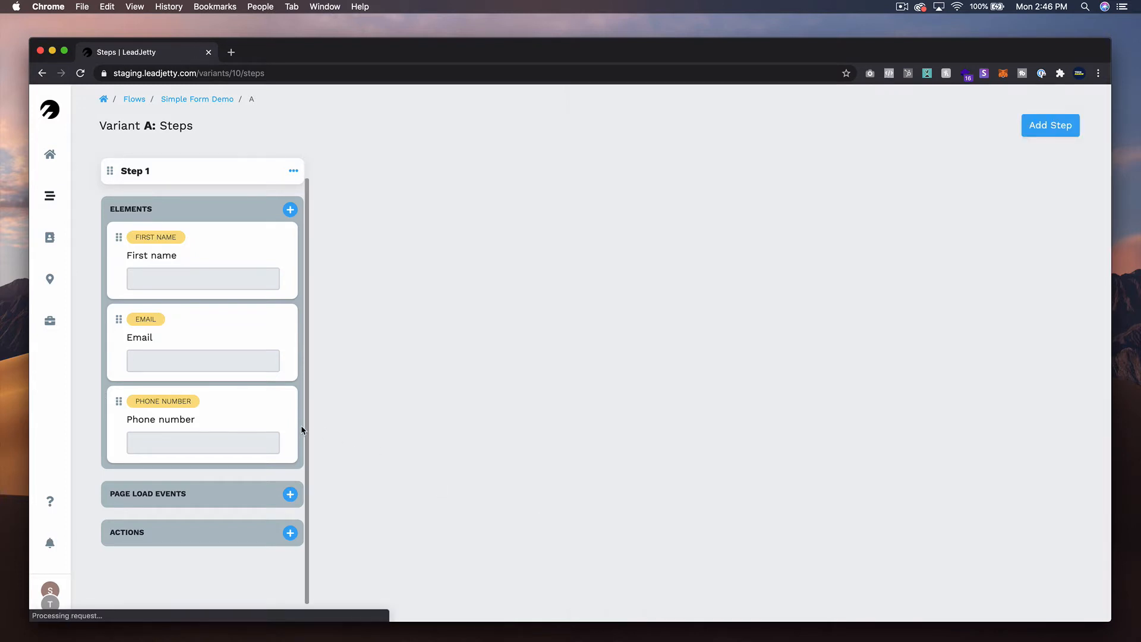
{"action": "left_click", "coordinate": [294, 427]}
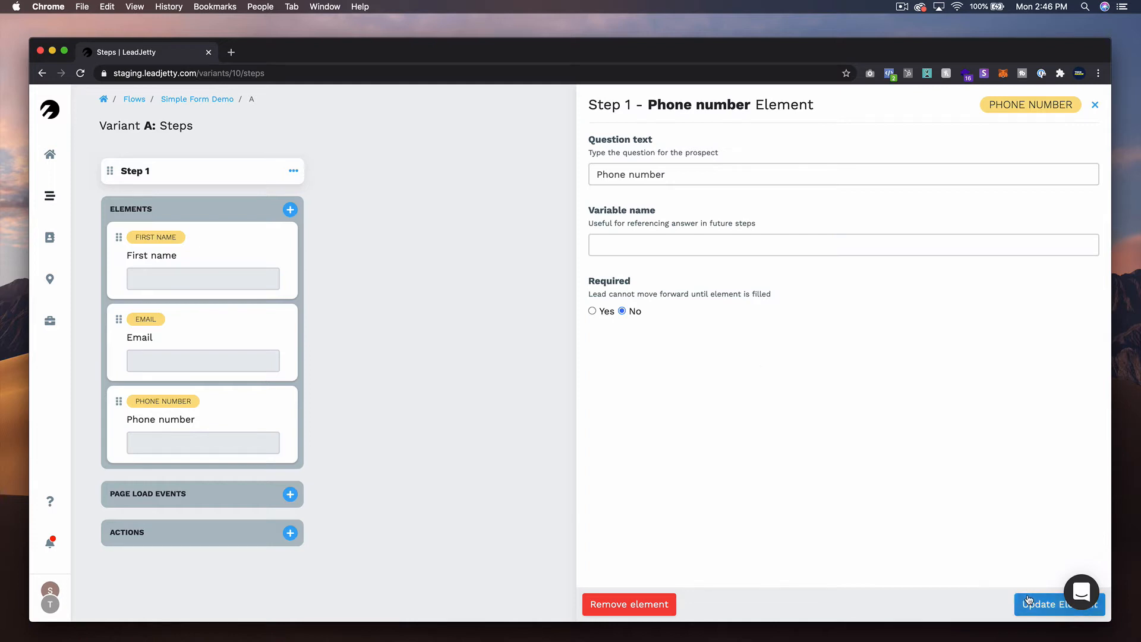
{"action": "left_click", "coordinate": [1029, 601]}
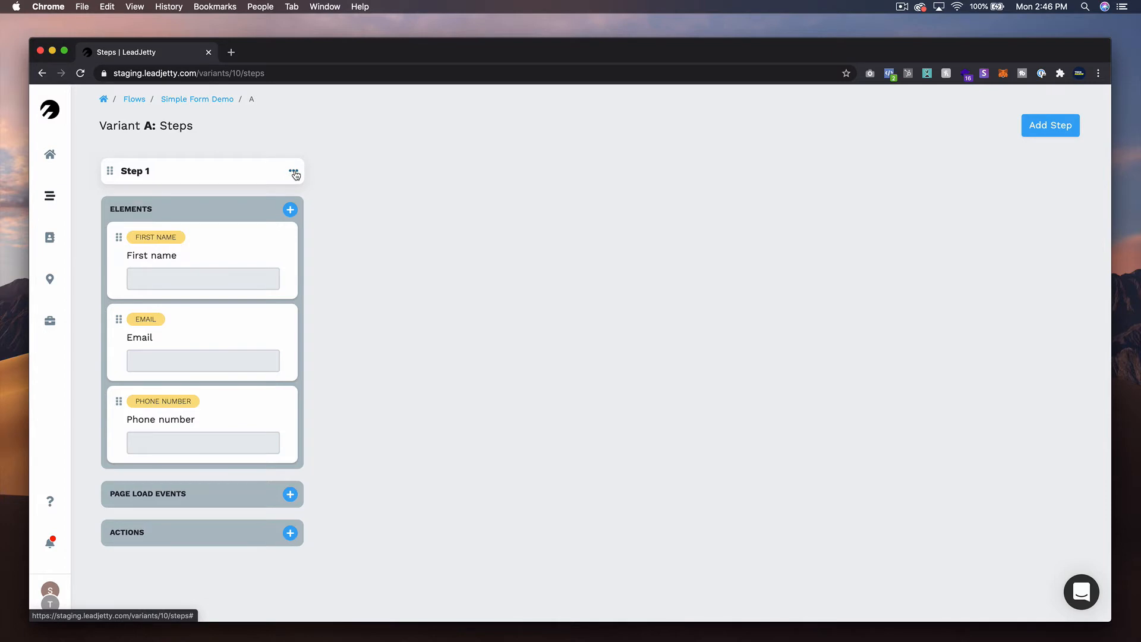
- In Step 1's settings, have the form centered vertically and set the submit button color to dark green 1F7D2A
{"action": "left_click", "coordinate": [294, 172]}
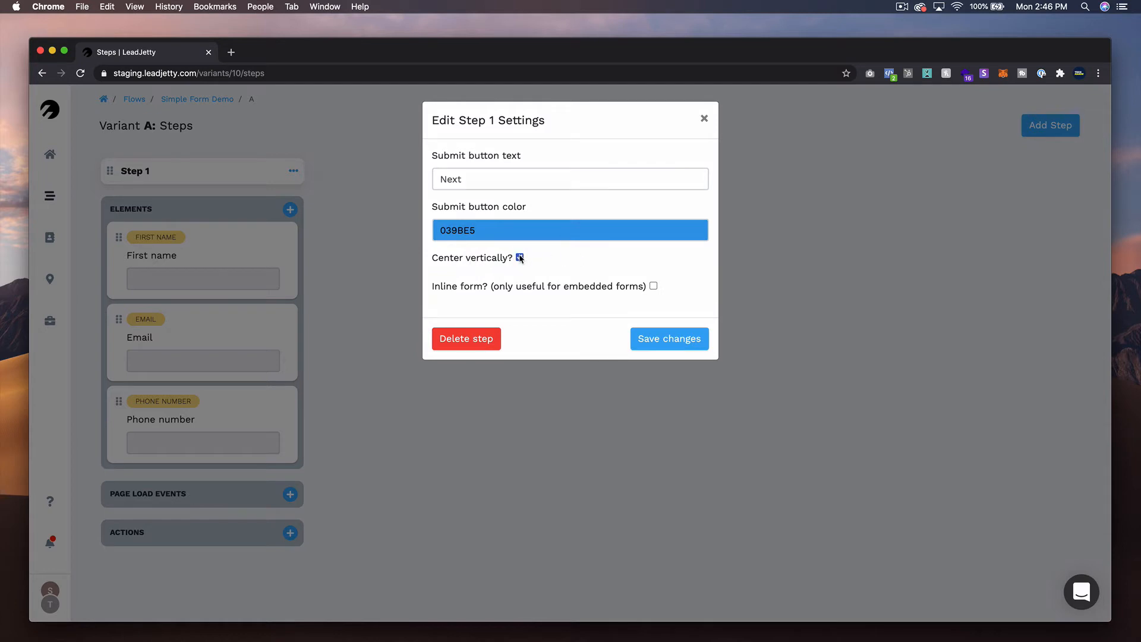
{"action": "left_click", "coordinate": [519, 257]}
{"action": "left_click", "coordinate": [494, 229]}
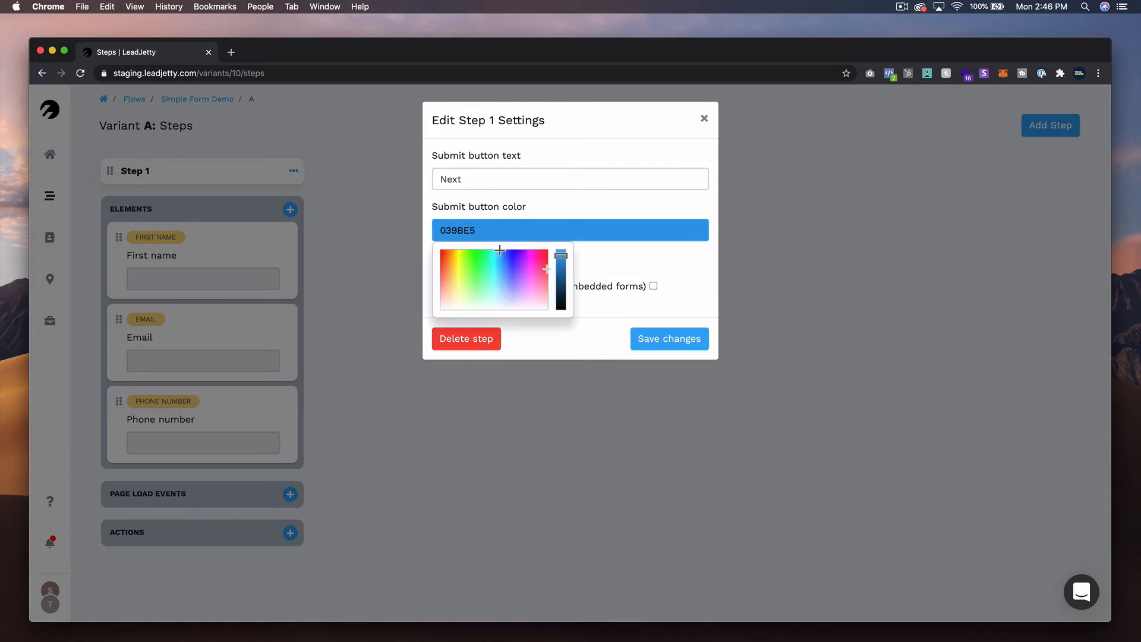
{"action": "left_click", "coordinate": [561, 282]}
{"action": "left_click_drag", "start_coordinate": [503, 260], "coordinate": [479, 265]}
{"action": "left_click", "coordinate": [604, 267]}
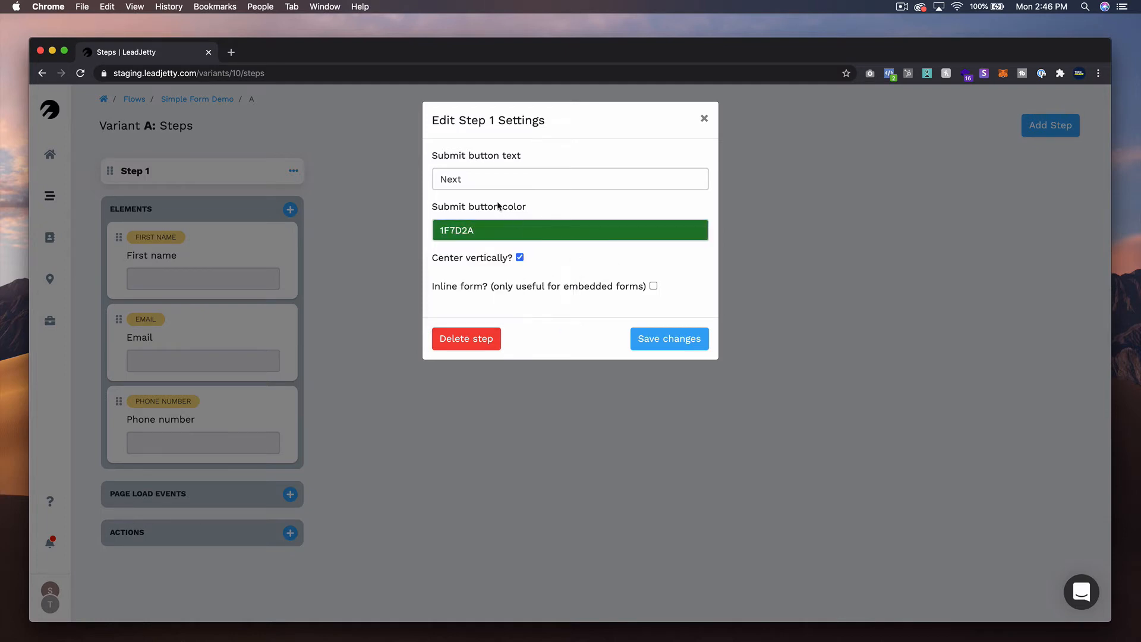
- Set Step 1's submit button text to "Download My Free Guide", leave the inline form option off, and save the settings
{"action": "double_click", "coordinate": [483, 188]}
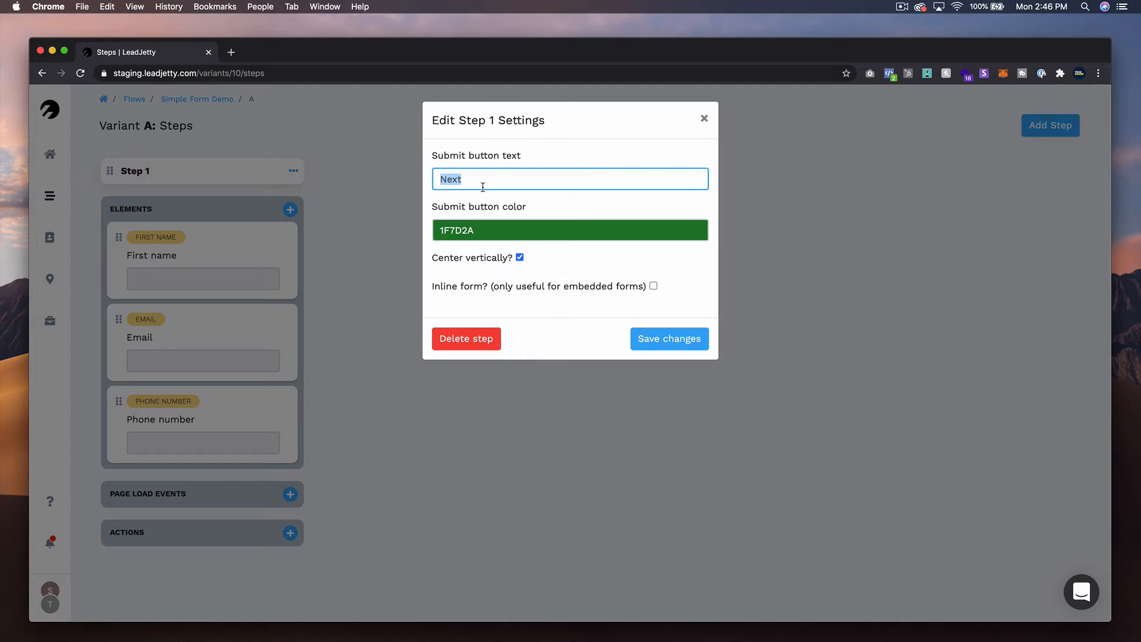
{"action": "type", "text": "Download My Free Guide"}
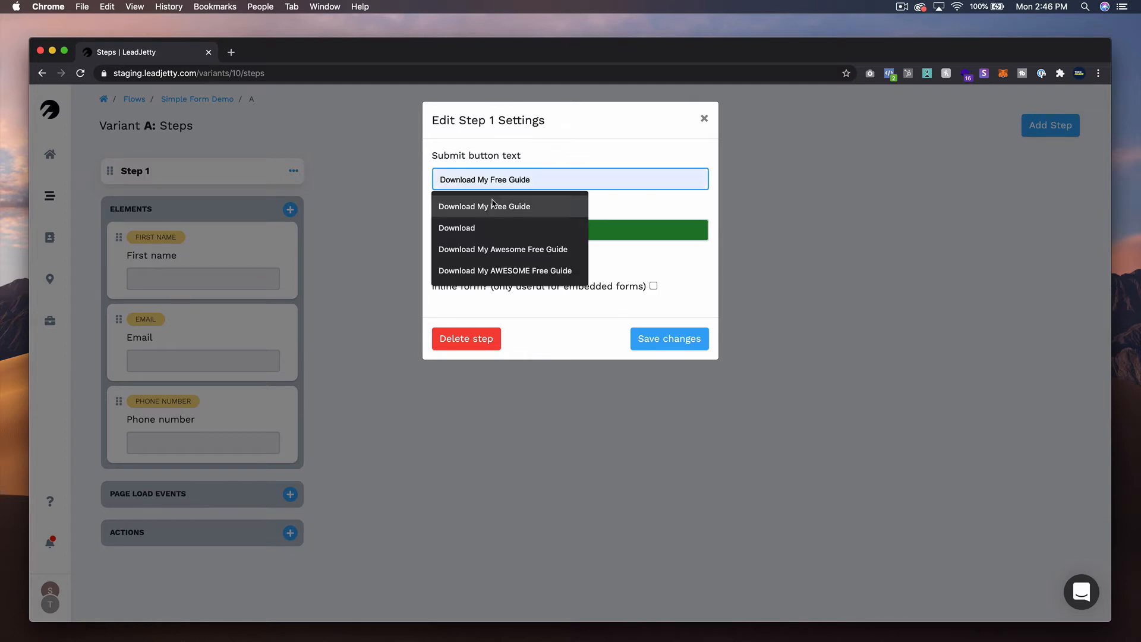
{"action": "left_click", "coordinate": [523, 212]}
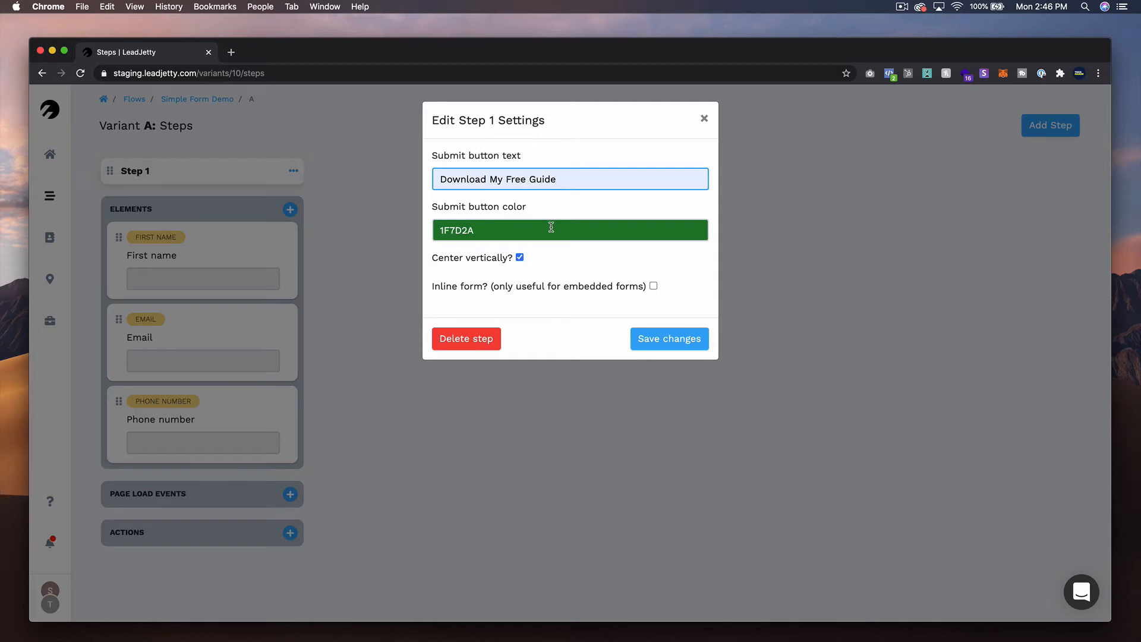
{"action": "left_click", "coordinate": [655, 287]}
{"action": "left_click", "coordinate": [655, 287]}
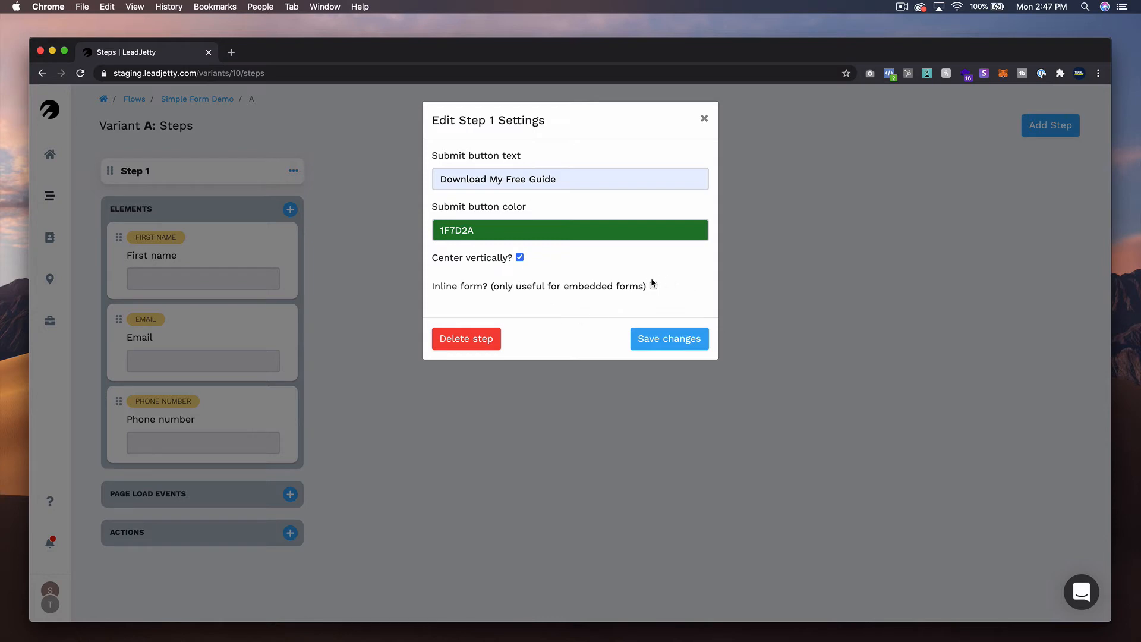
{"action": "left_click", "coordinate": [670, 340]}
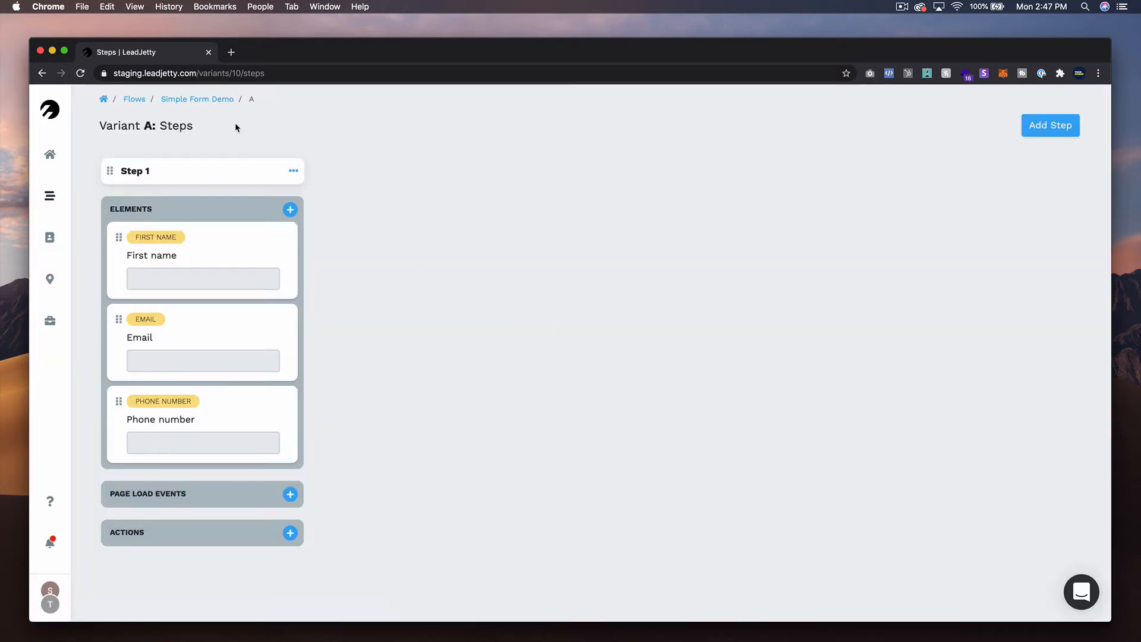
- Turn on variant A of Simple Form Demo and open its live form to check the fields and submit button
{"action": "left_click", "coordinate": [193, 105]}
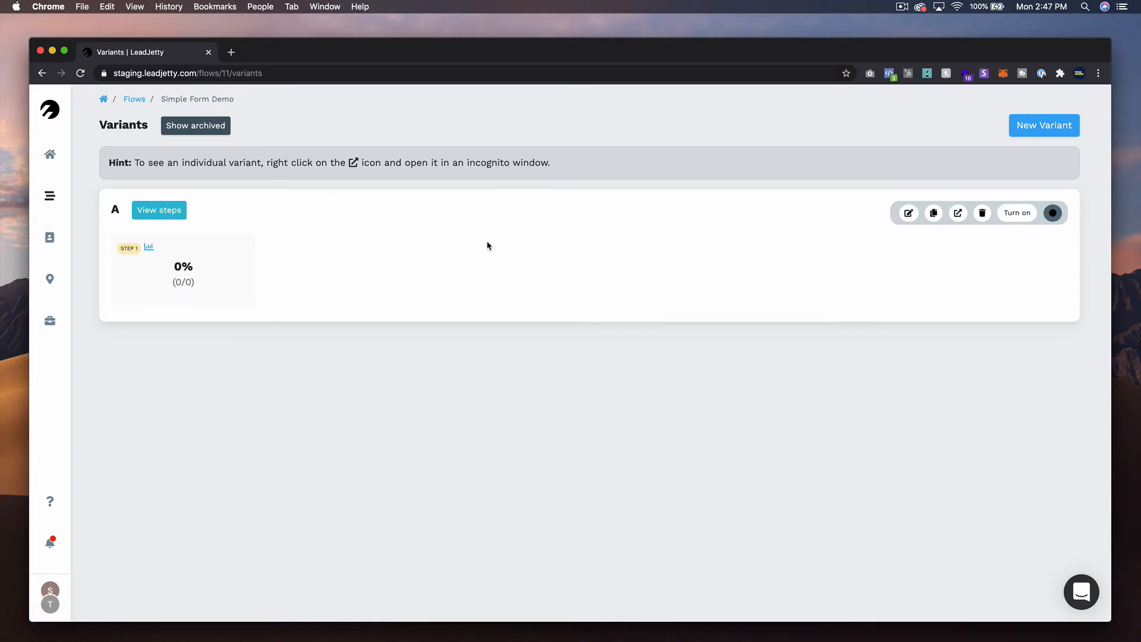
{"action": "left_click", "coordinate": [1018, 214]}
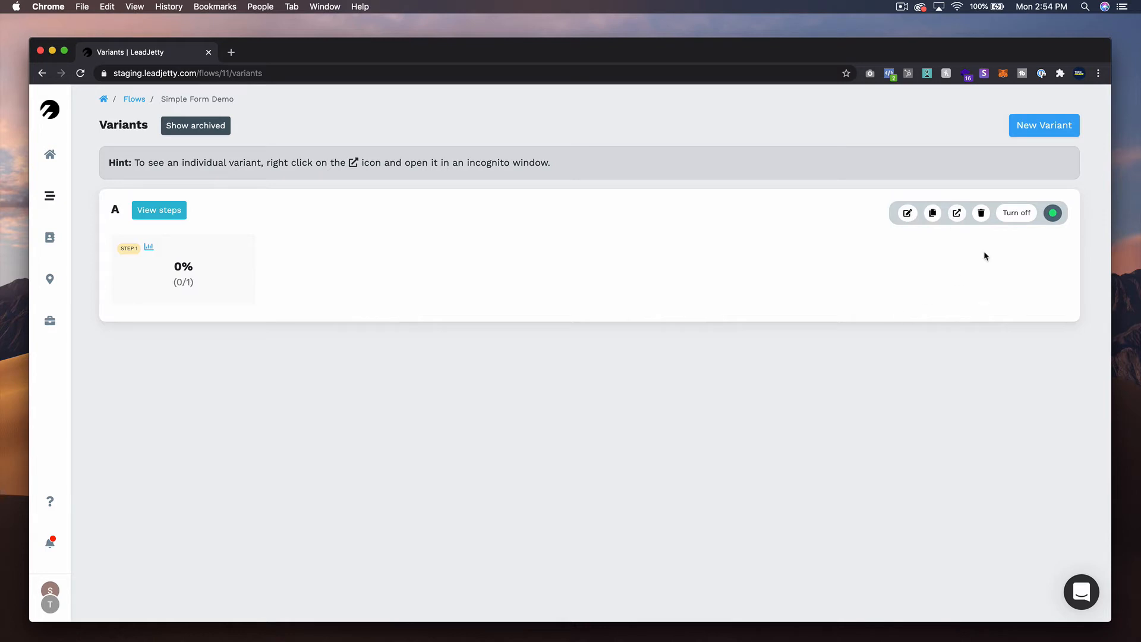
{"action": "left_click", "coordinate": [958, 216]}
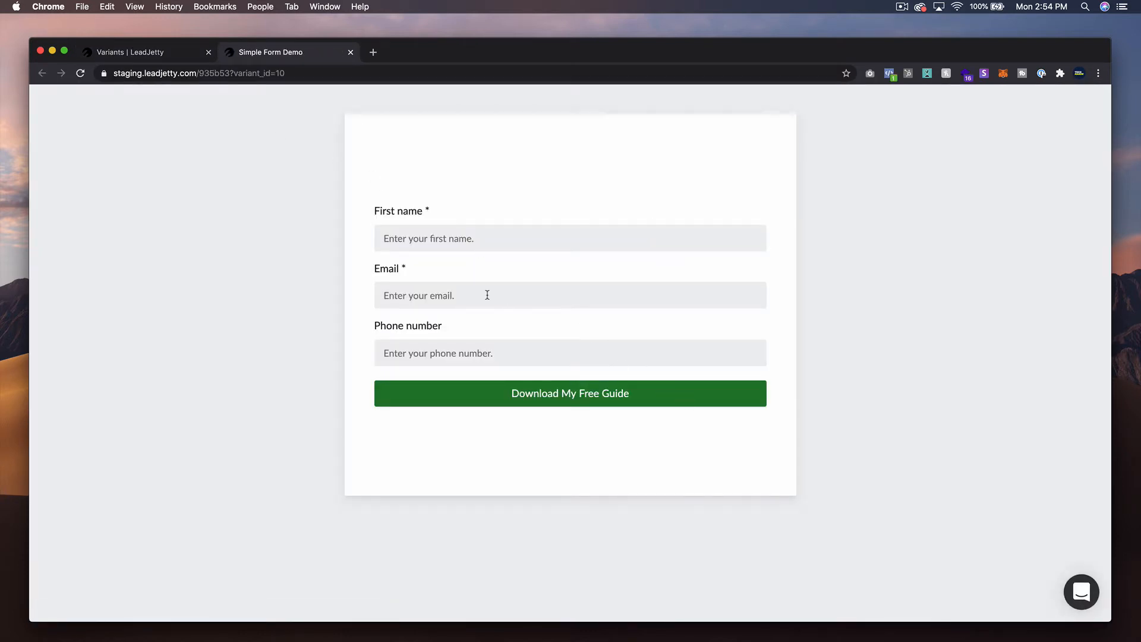
{"action": "left_click", "coordinate": [453, 294]}
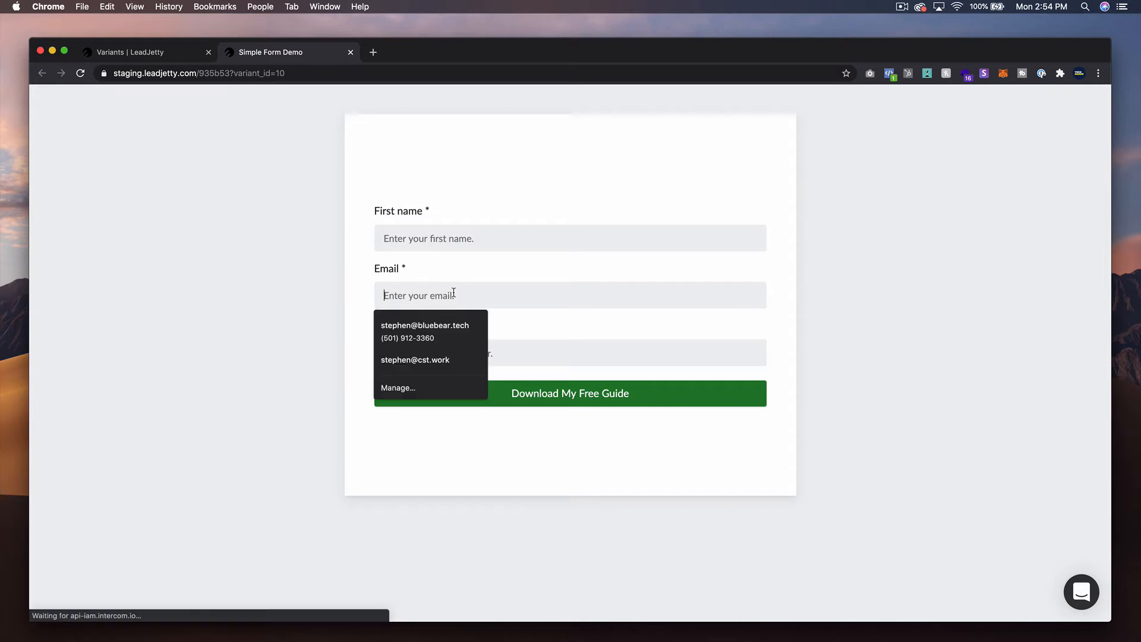
{"action": "left_click", "coordinate": [431, 222]}
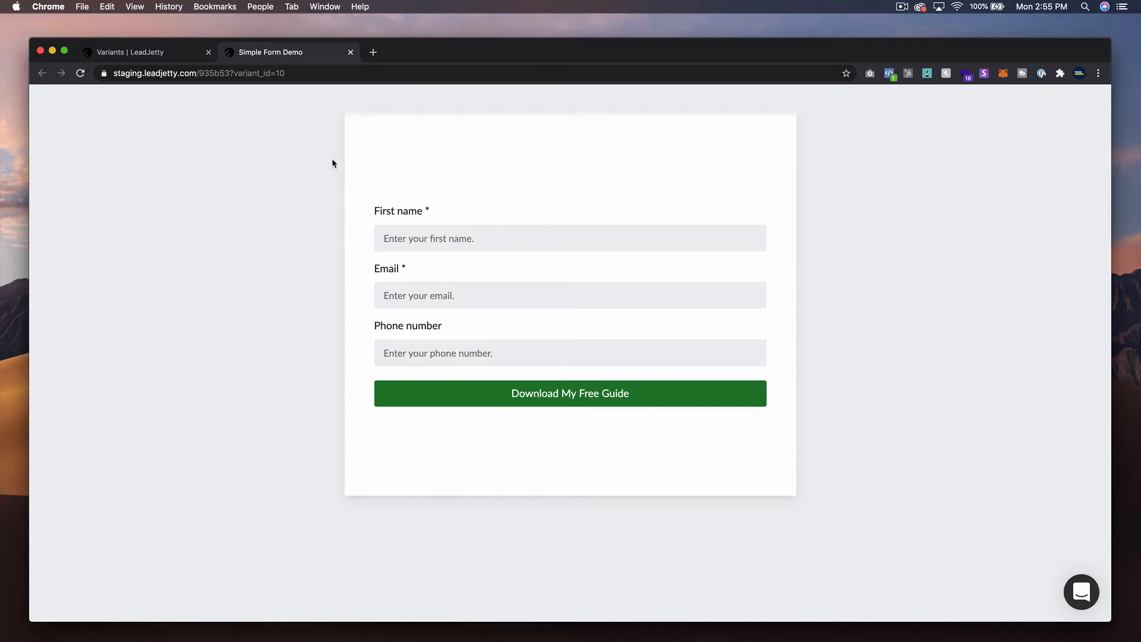
- Examine the live form's web address, comparing the published page with the variant overview
{"action": "left_click", "coordinate": [143, 56]}
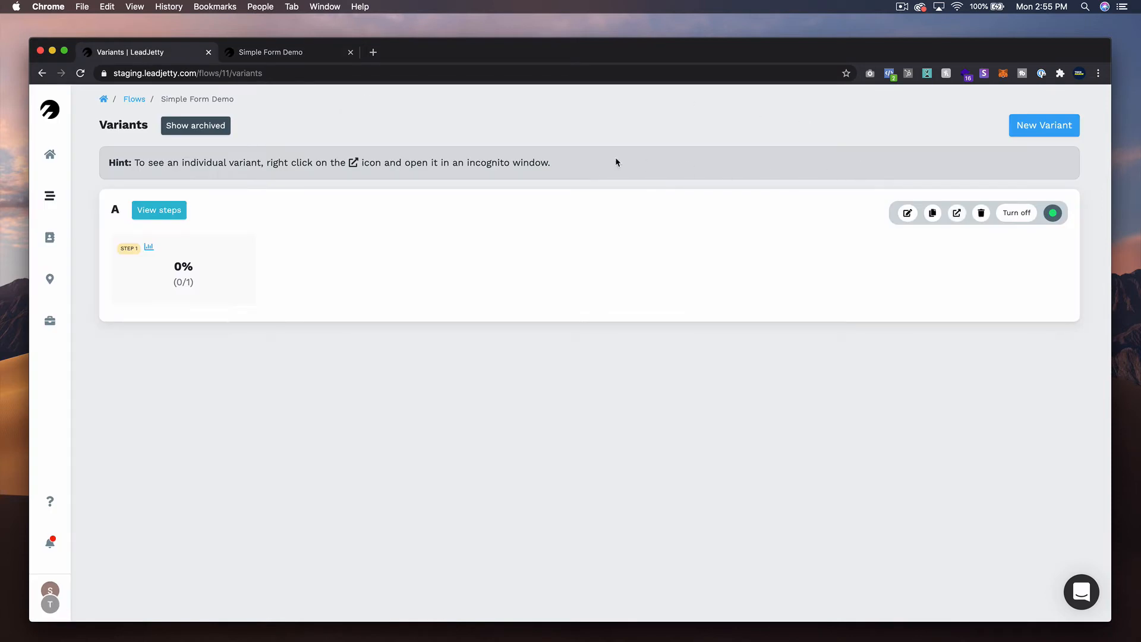
{"action": "left_click", "coordinate": [262, 57]}
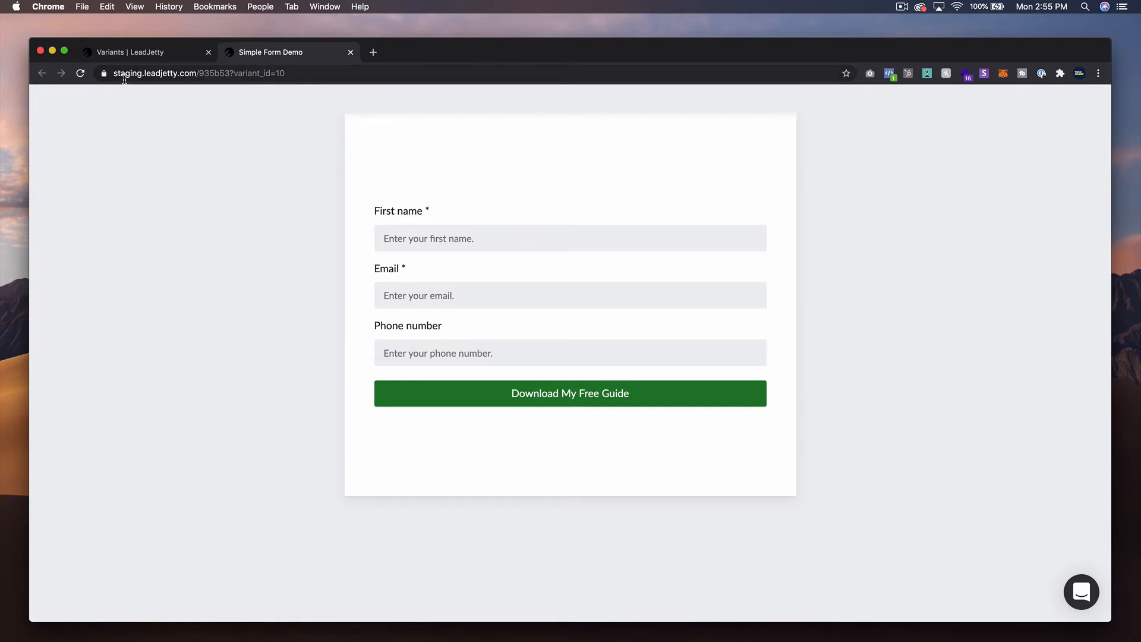
{"action": "left_click_drag", "start_coordinate": [113, 72], "coordinate": [205, 72]}
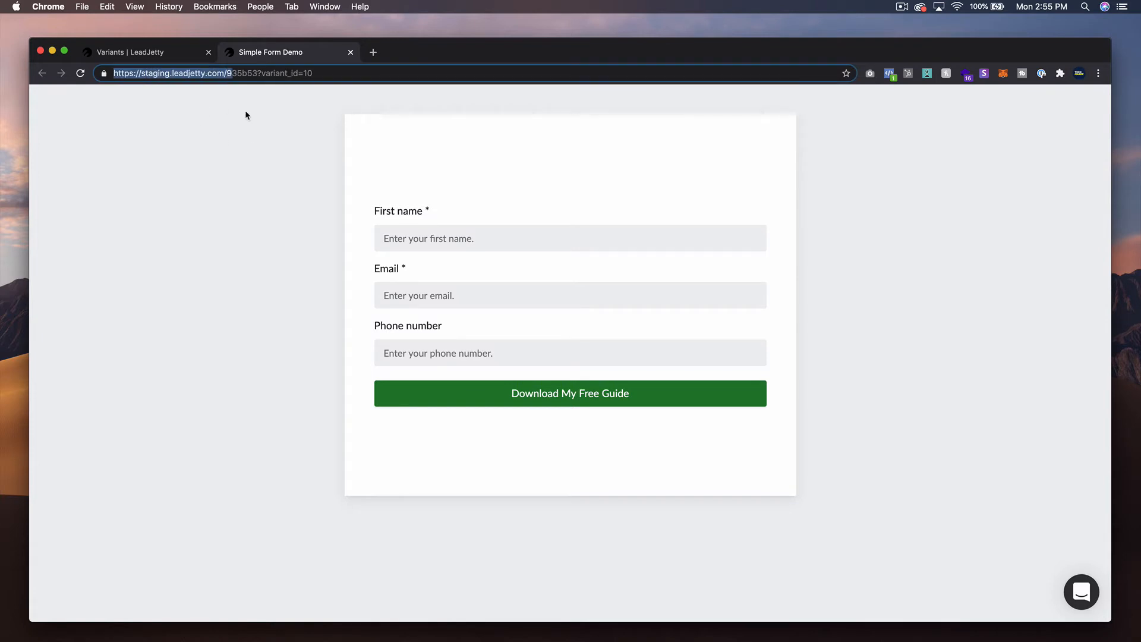
{"action": "left_click", "coordinate": [629, 186]}
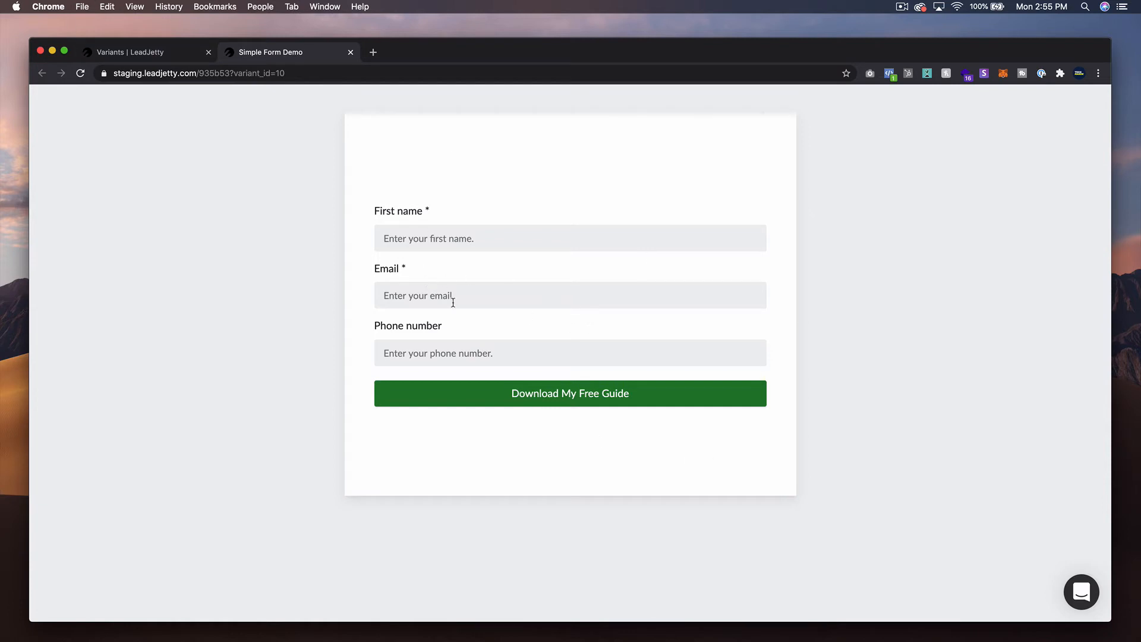
- Display the embed code for Simple Form Demo from the flows list, highlight the whole script, and close it
{"action": "left_click", "coordinate": [144, 62]}
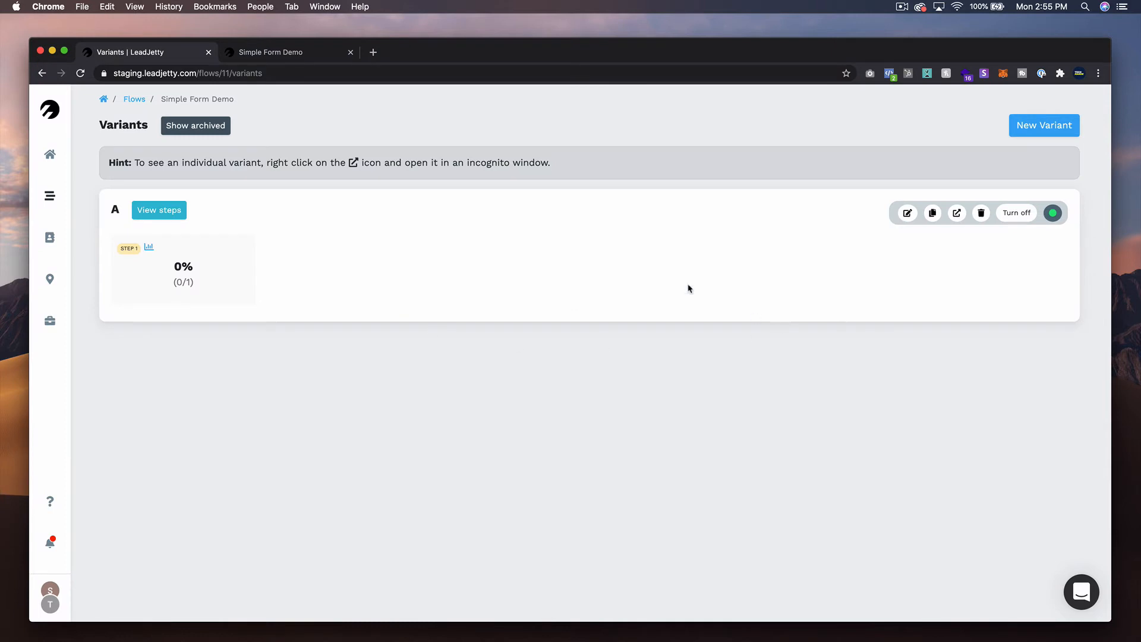
{"action": "left_click", "coordinate": [138, 103]}
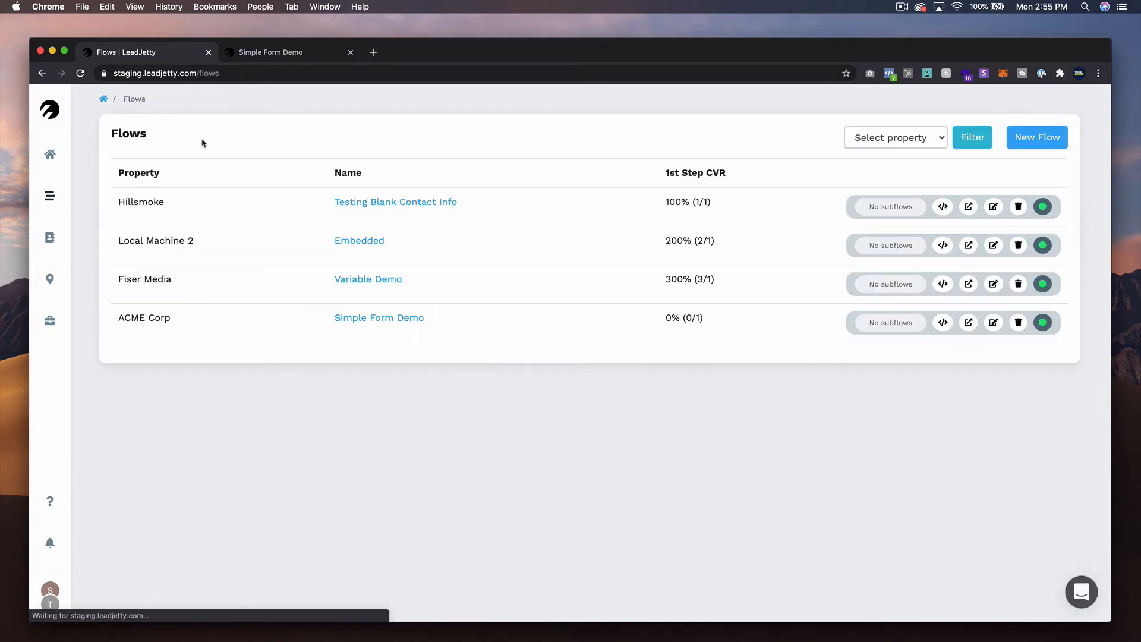
{"action": "left_click", "coordinate": [944, 328]}
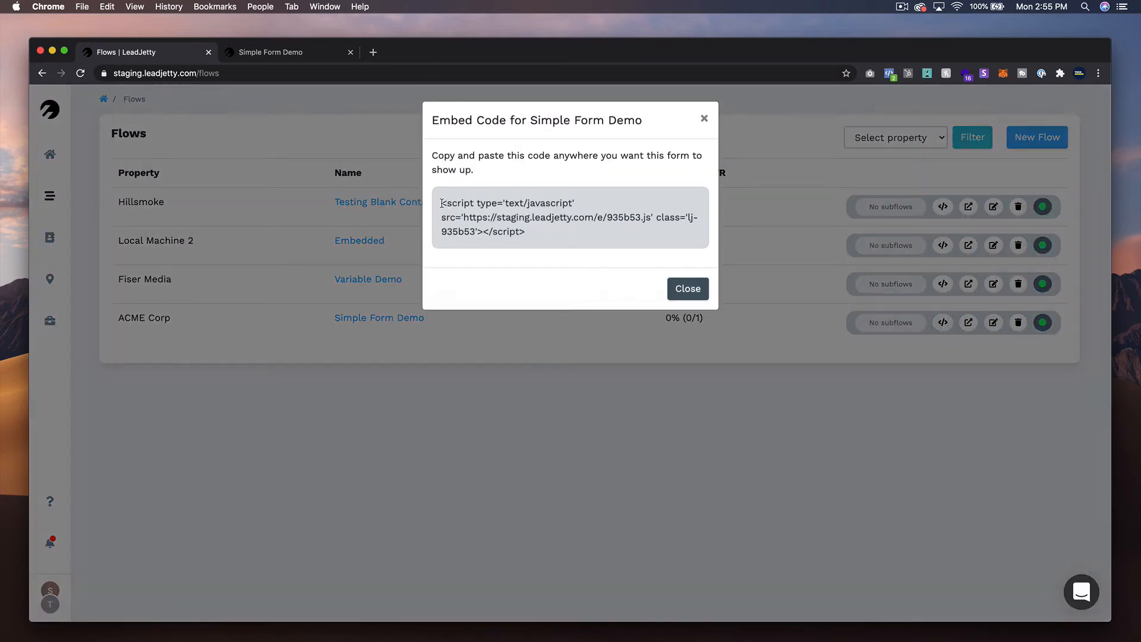
{"action": "left_click_drag", "start_coordinate": [441, 204], "coordinate": [529, 228]}
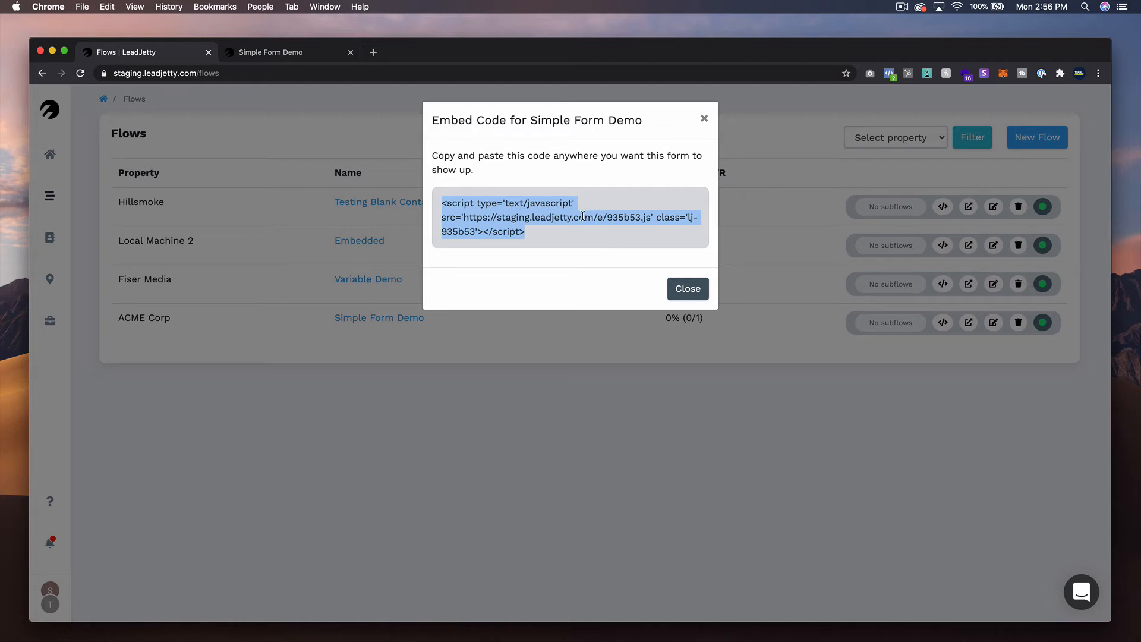
{"action": "left_click", "coordinate": [706, 121]}
- Add an Image element to Step 1 of Simple Form Demo's variant A and place it above First name
{"action": "left_click", "coordinate": [390, 322]}
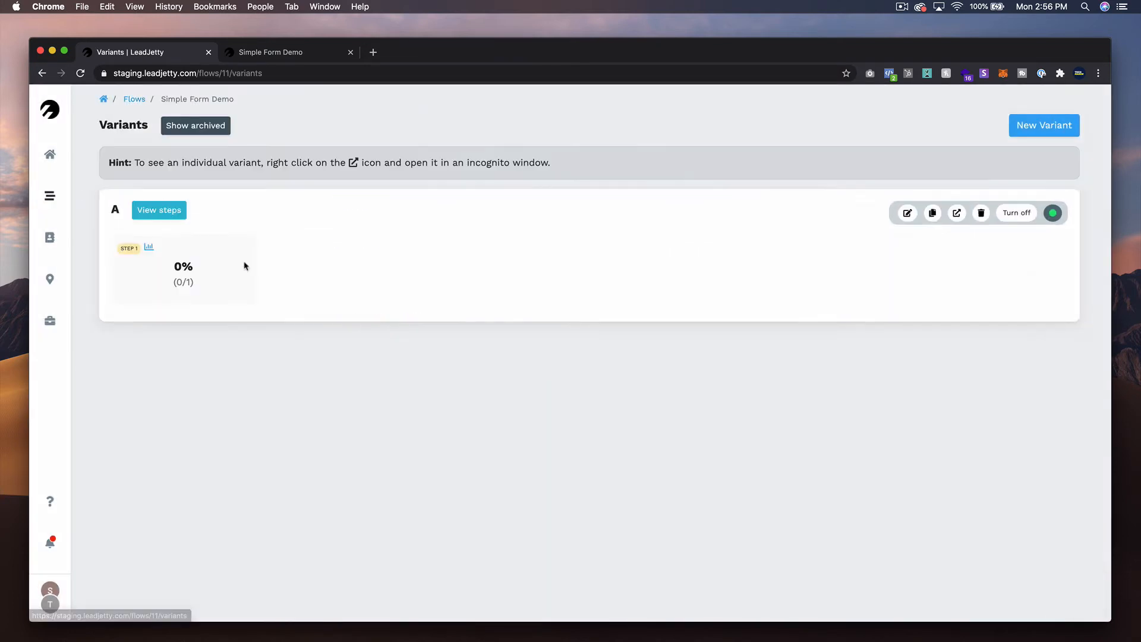
{"action": "left_click", "coordinate": [143, 220]}
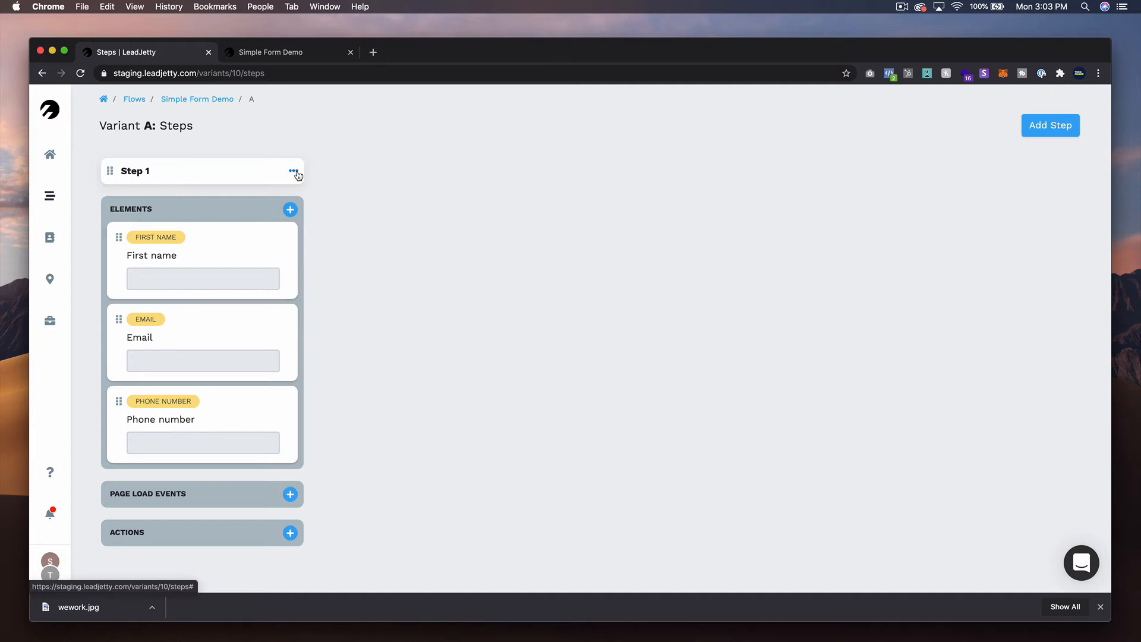
{"action": "left_click", "coordinate": [290, 209]}
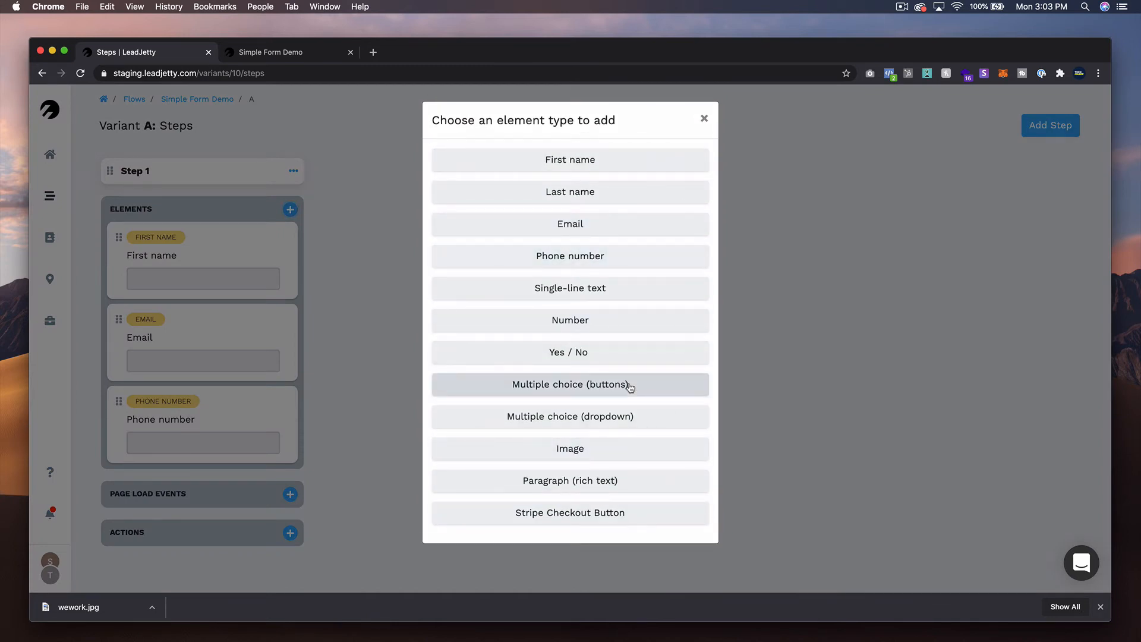
{"action": "left_click", "coordinate": [606, 448]}
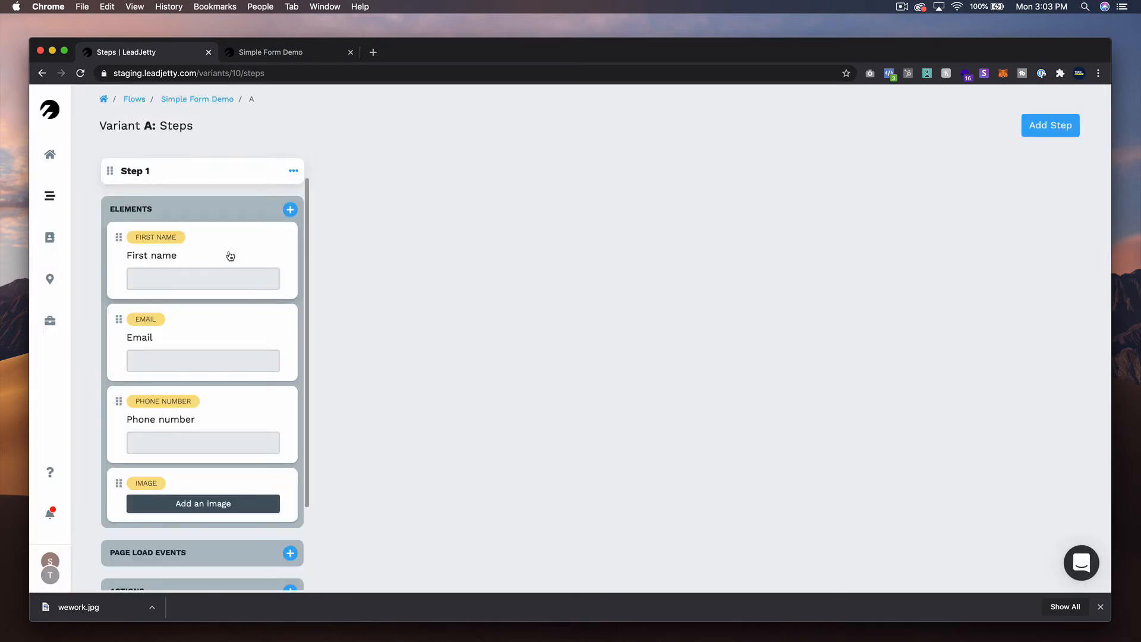
{"action": "left_click_drag", "start_coordinate": [119, 483], "coordinate": [118, 247]}
- Assign wework.jpg from the Desktop to the new image element, leave width and height blank, and update the element
{"action": "left_click", "coordinate": [190, 256]}
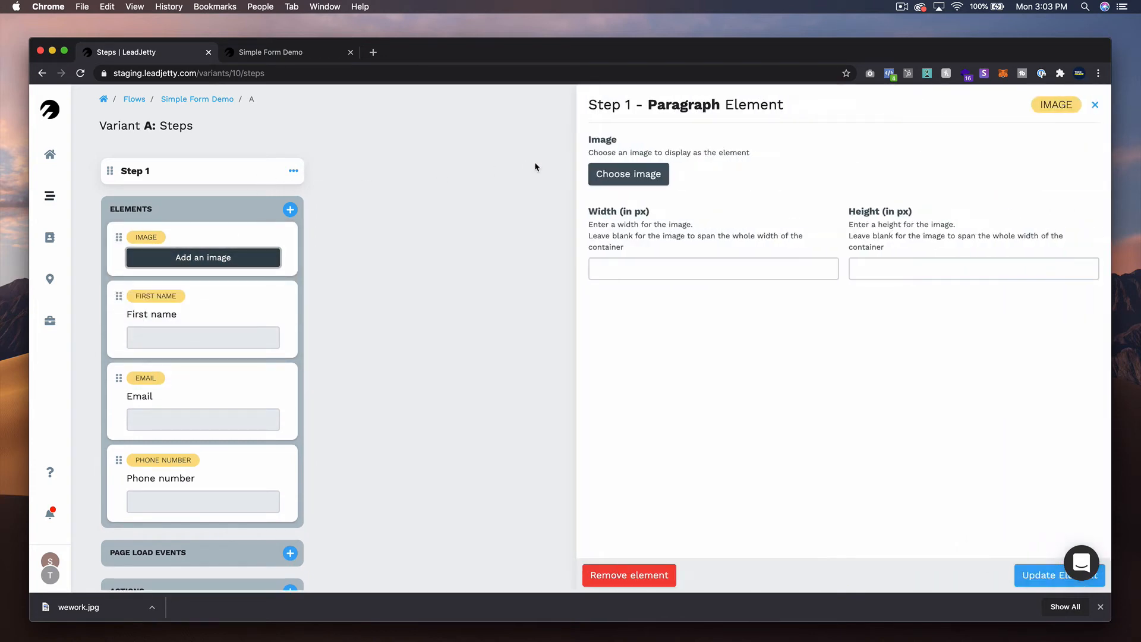
{"action": "left_click", "coordinate": [658, 175]}
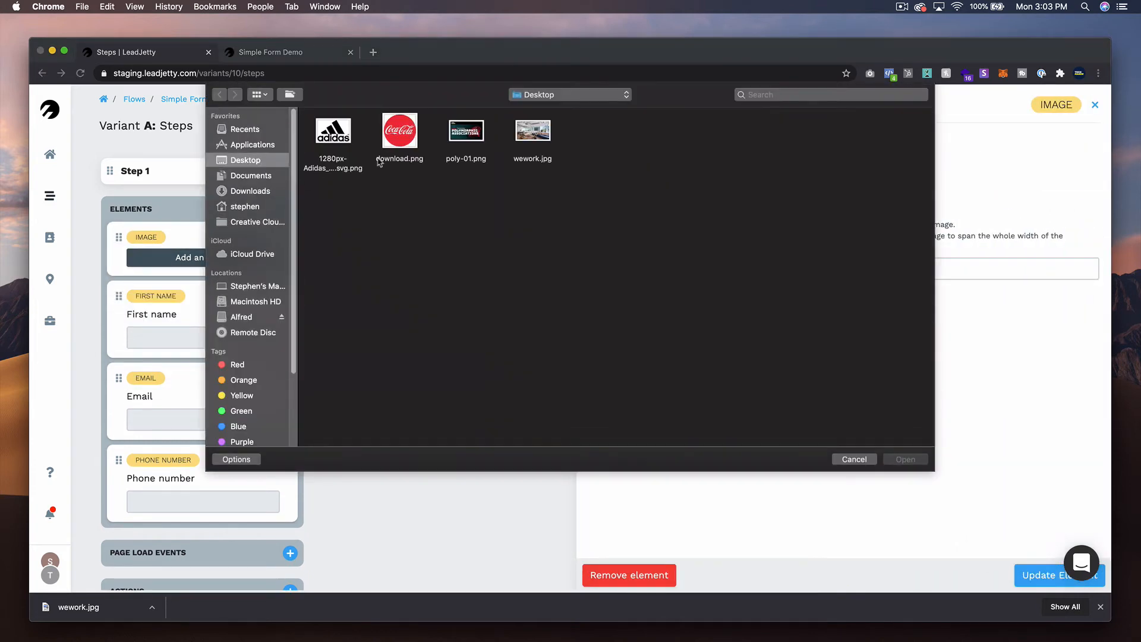
{"action": "left_click", "coordinate": [531, 137]}
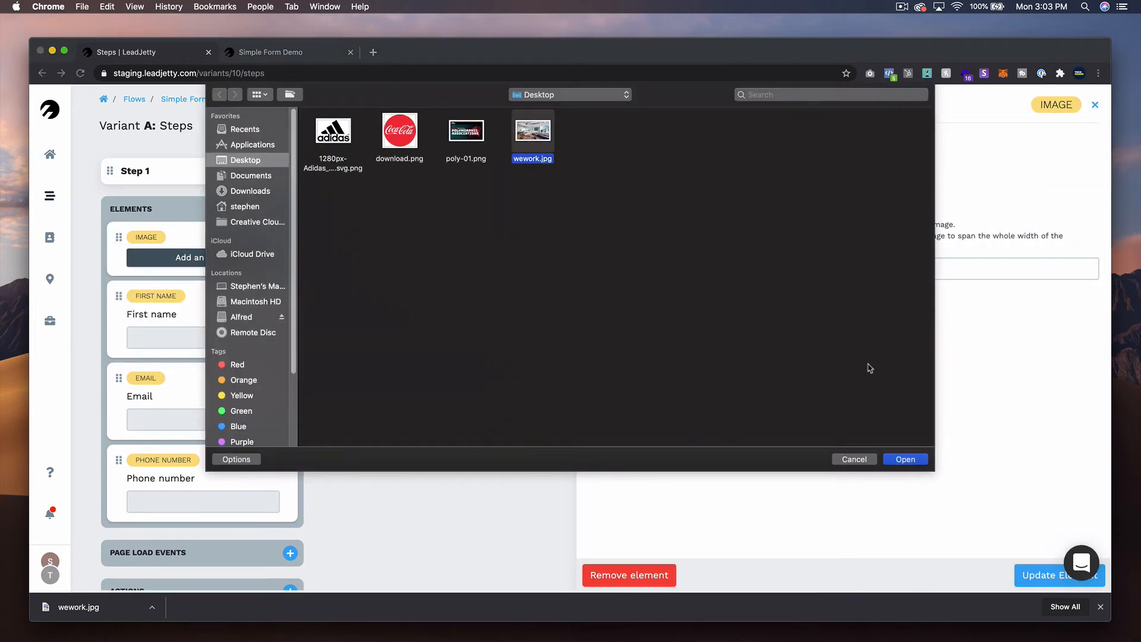
{"action": "left_click", "coordinate": [903, 459]}
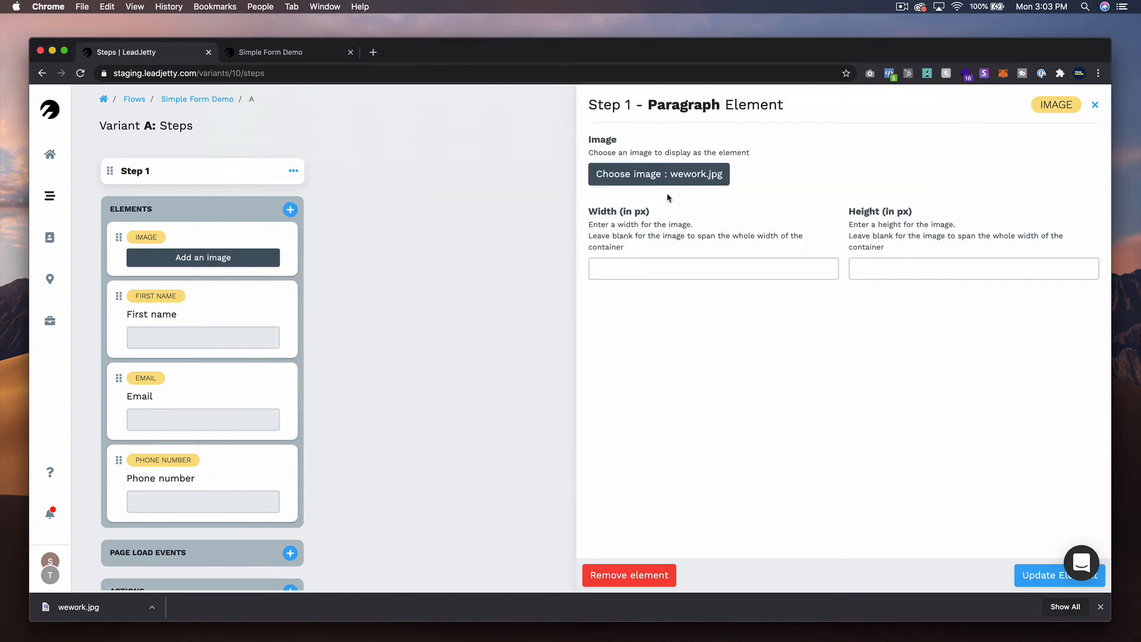
{"action": "left_click", "coordinate": [1052, 582]}
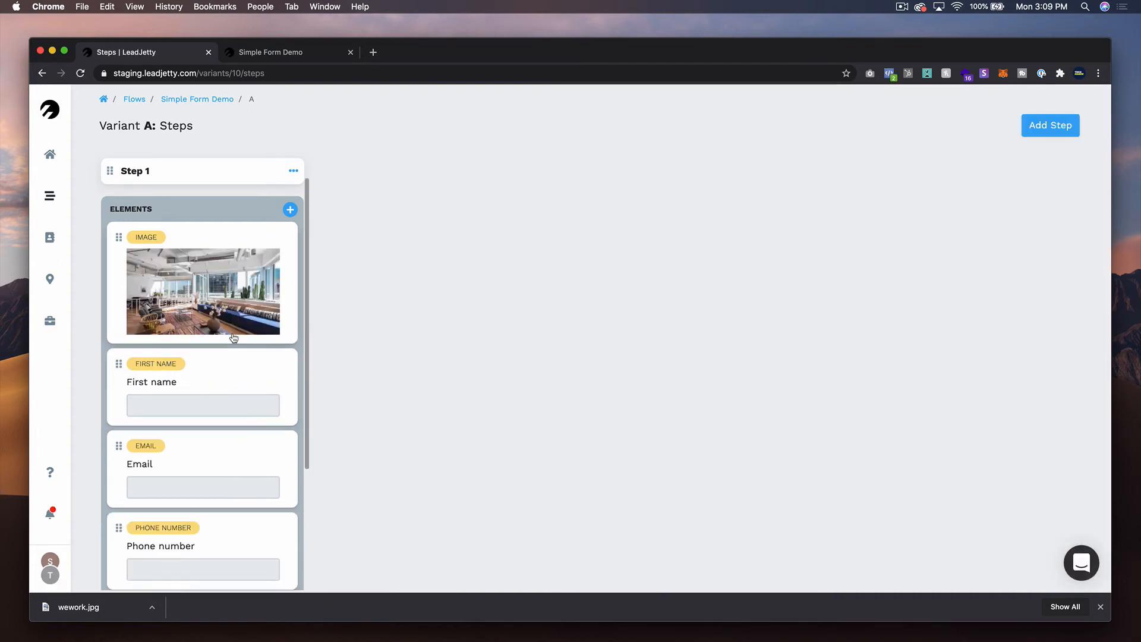
- Add a second Image element to Step 1 and place it between the office photo and First name
{"action": "scroll", "coordinate": [230, 331], "scroll_direction": "down", "scroll_amount": 3}
{"action": "scroll", "coordinate": [241, 372], "scroll_direction": "up", "scroll_amount": 3}
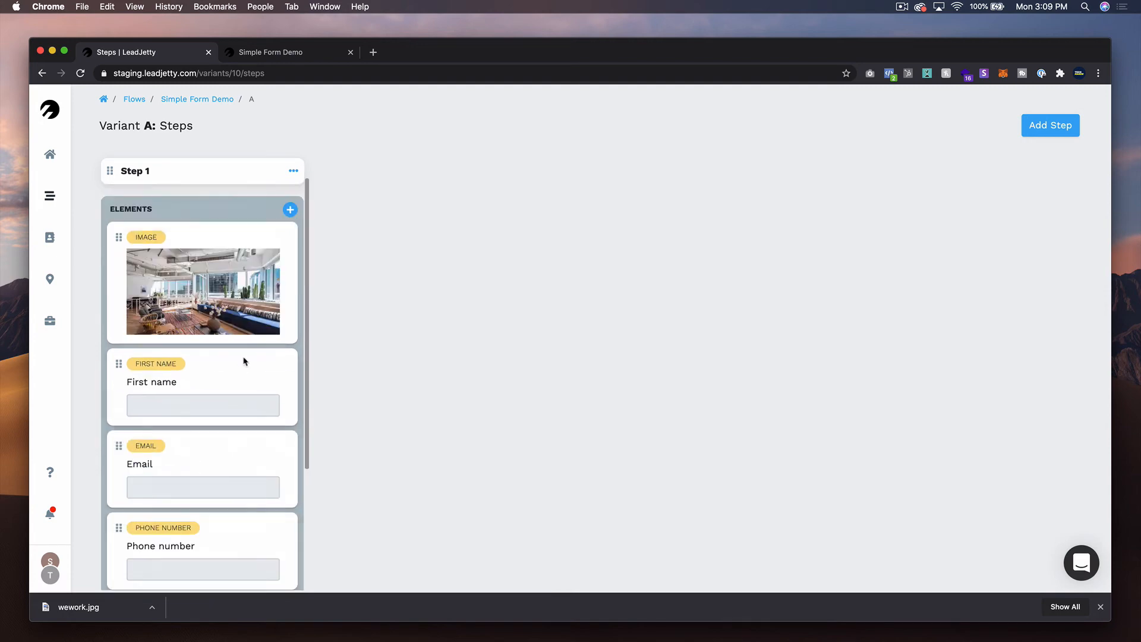
{"action": "left_click", "coordinate": [290, 210]}
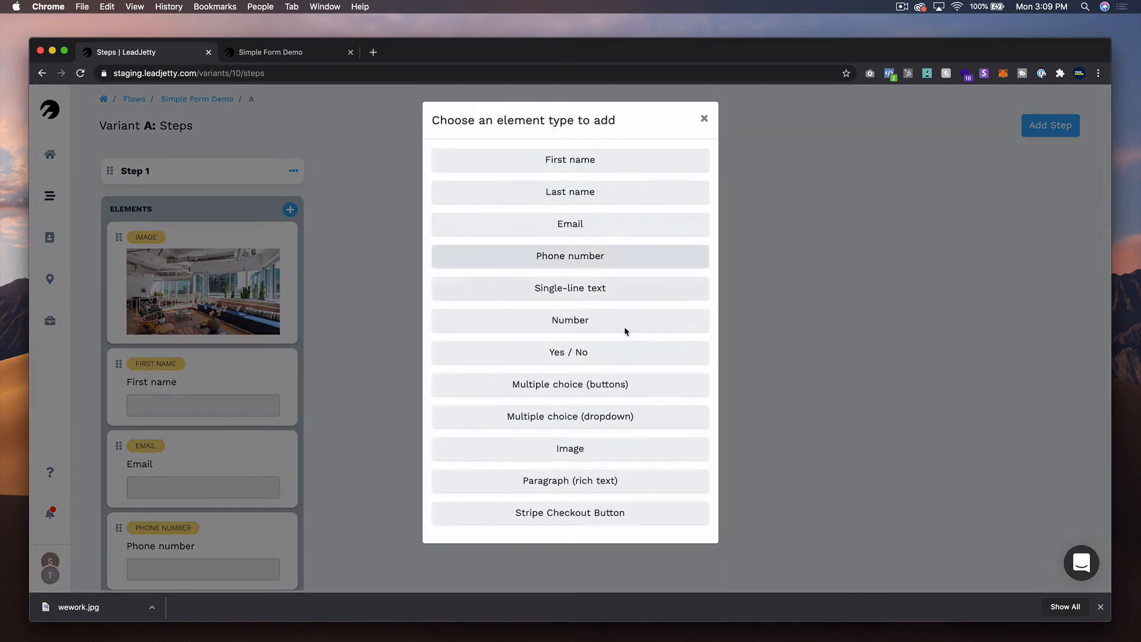
{"action": "left_click", "coordinate": [610, 449]}
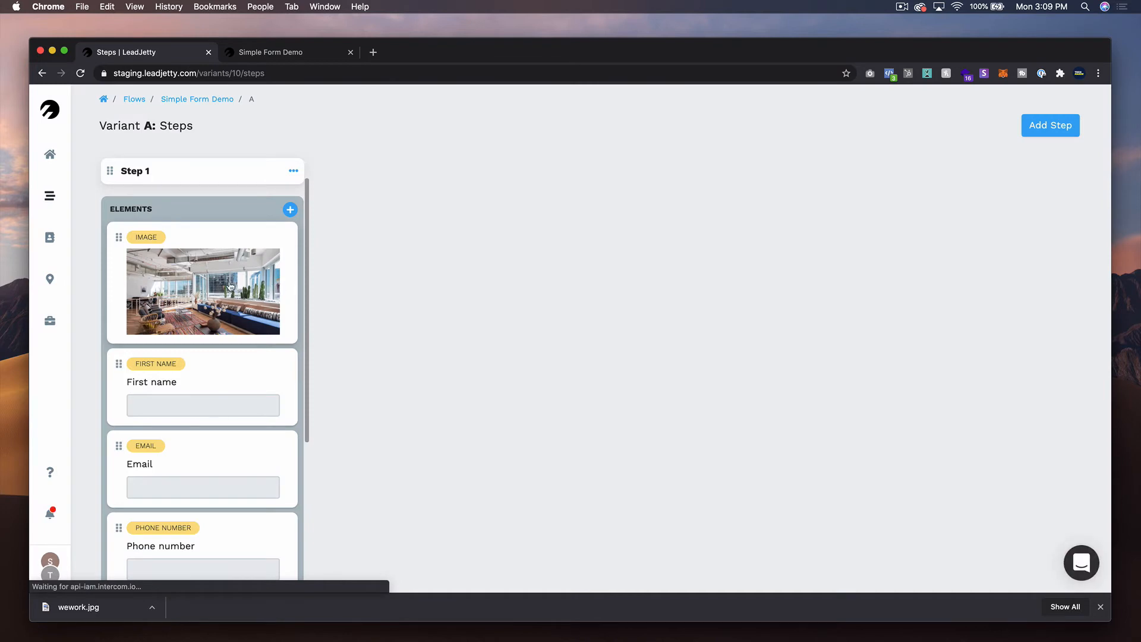
{"action": "scroll", "coordinate": [229, 287], "scroll_direction": "down", "scroll_amount": 4}
{"action": "left_click_drag", "start_coordinate": [119, 379], "coordinate": [113, 170]}
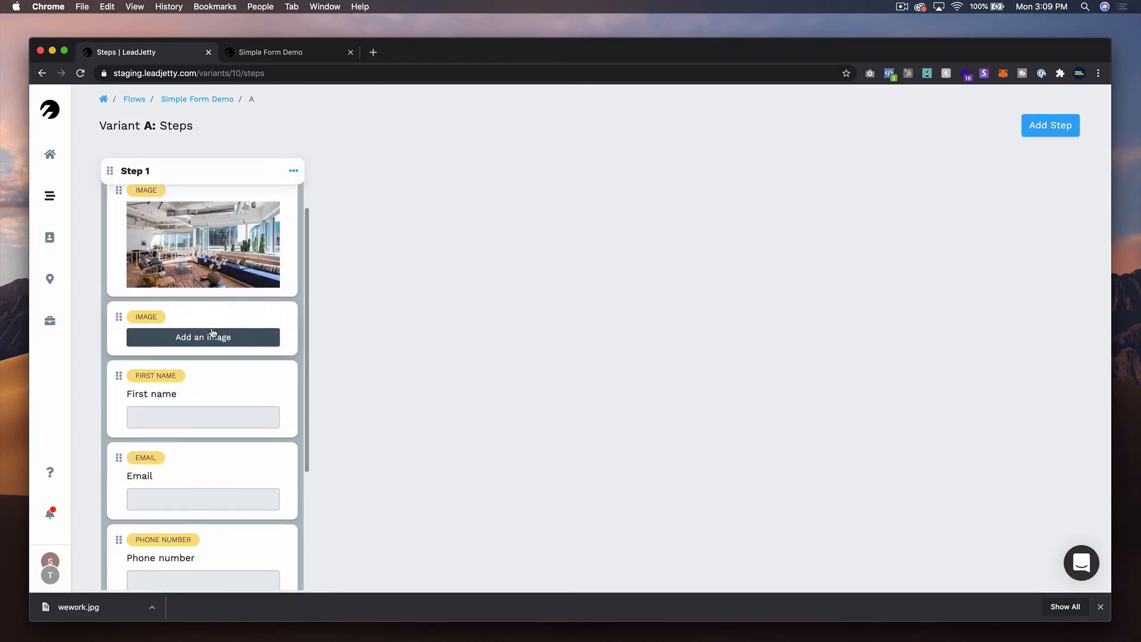
- Assign 1280px-WeWork.svg.png to the second image element, set its width to 100 px, and update the element
{"action": "left_click", "coordinate": [211, 336]}
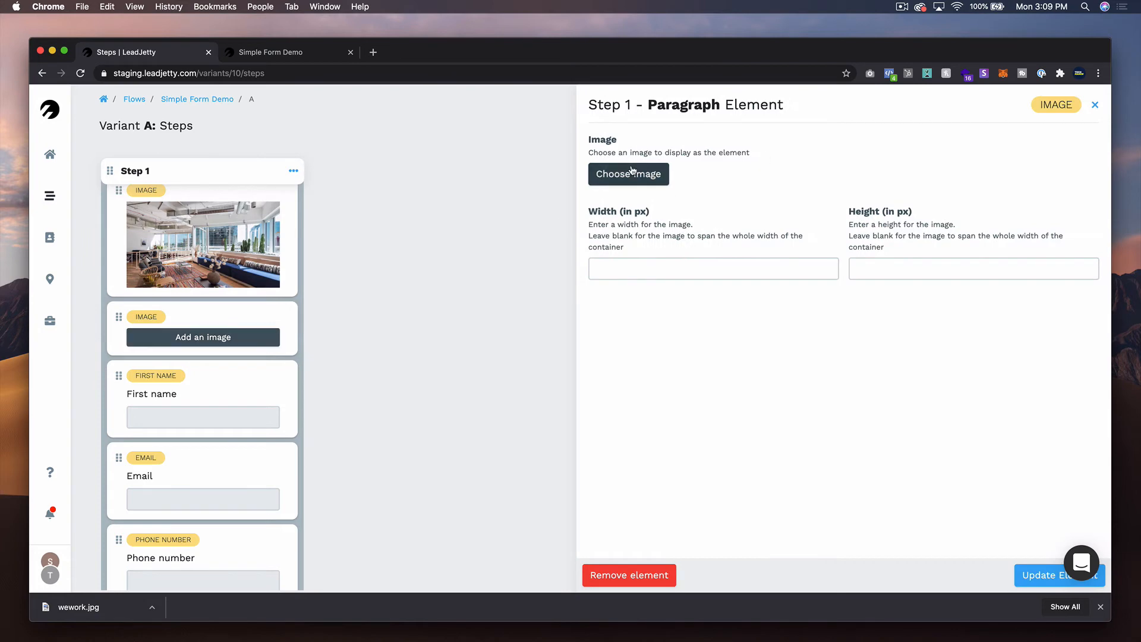
{"action": "left_click", "coordinate": [629, 174]}
{"action": "left_click", "coordinate": [395, 134]}
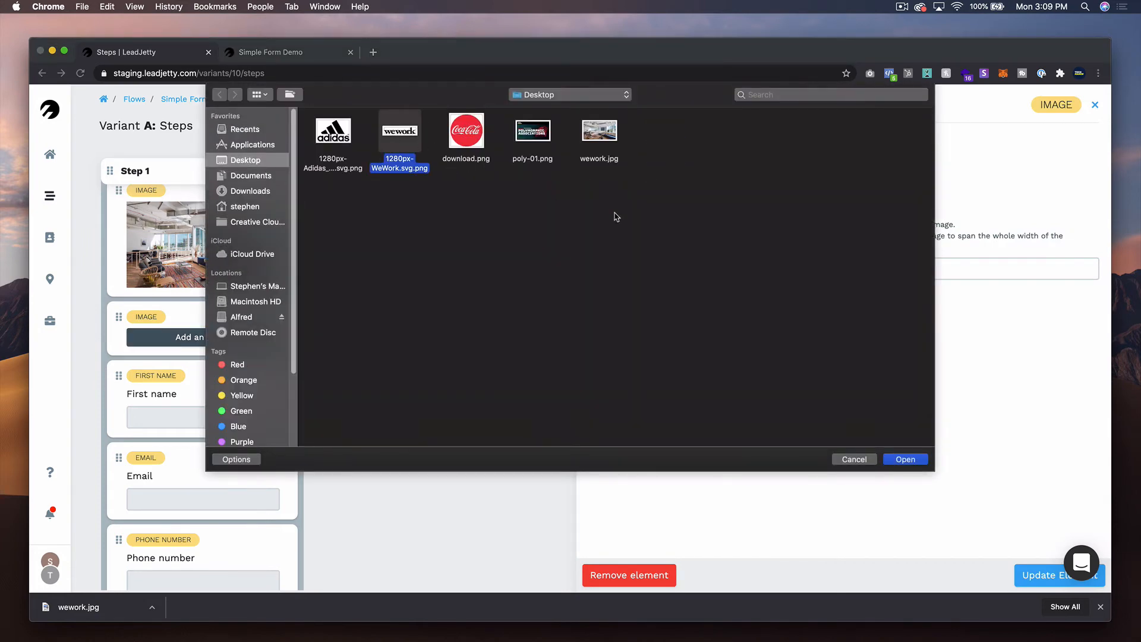
{"action": "left_click", "coordinate": [905, 459]}
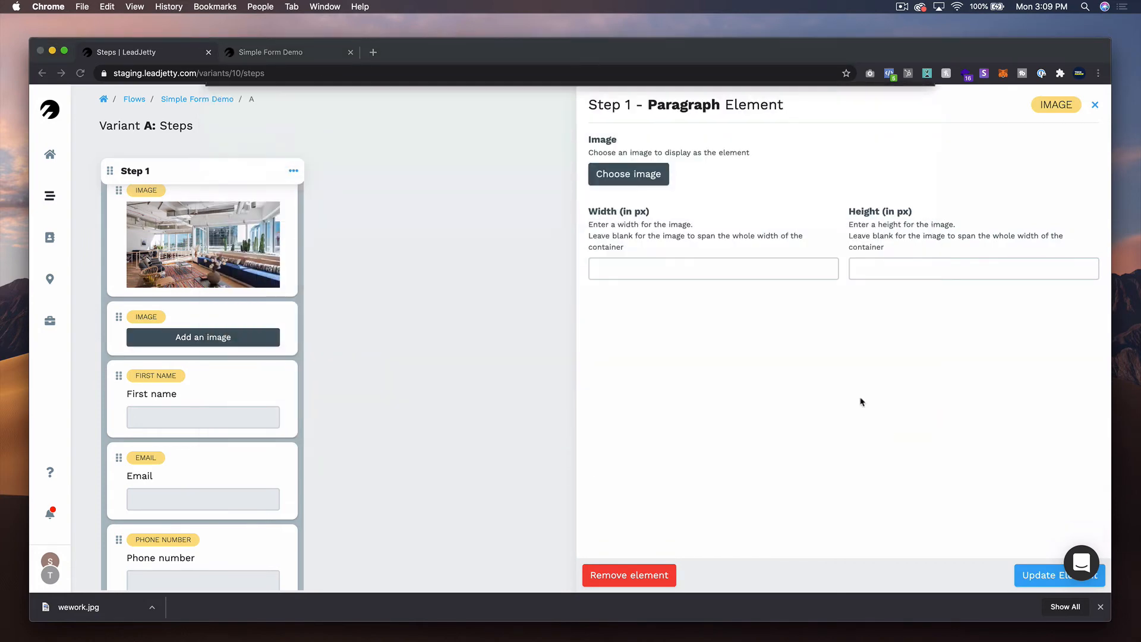
{"action": "left_click", "coordinate": [670, 260]}
{"action": "type", "text": "8"}
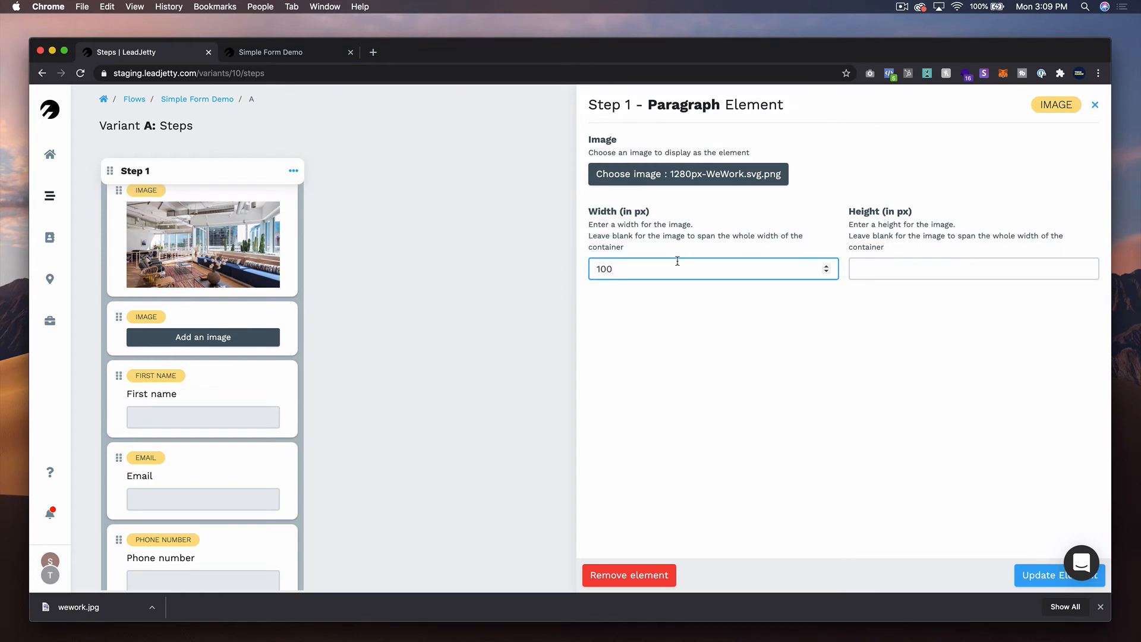
{"action": "left_click", "coordinate": [1043, 571]}
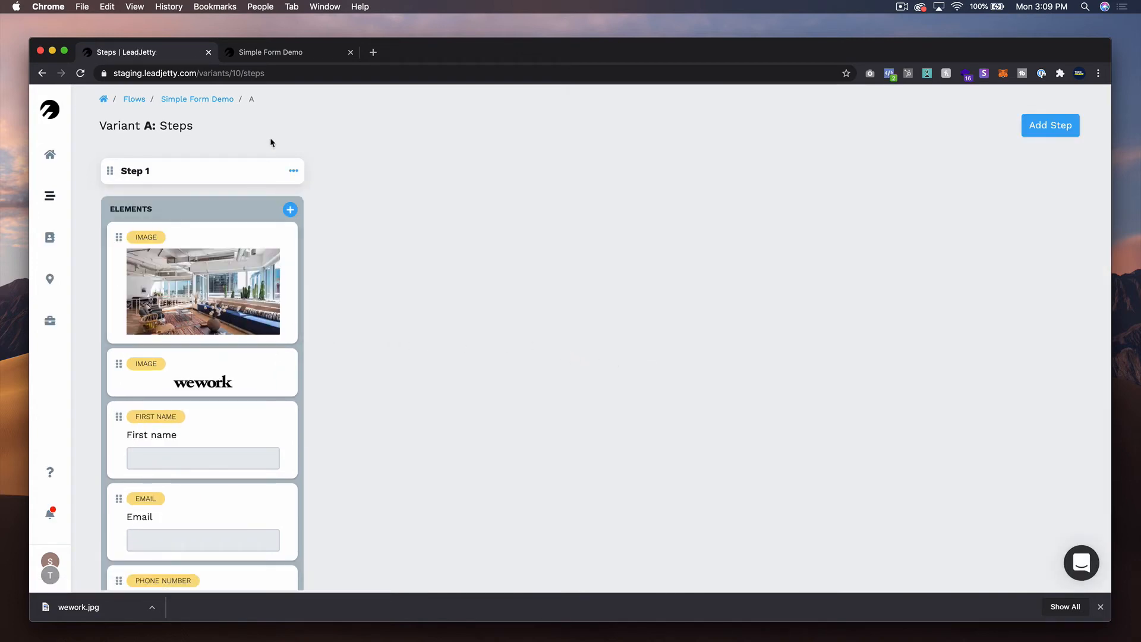
- Set the WeWork logo image's width to 120 px and update the element
{"action": "left_click", "coordinate": [239, 374]}
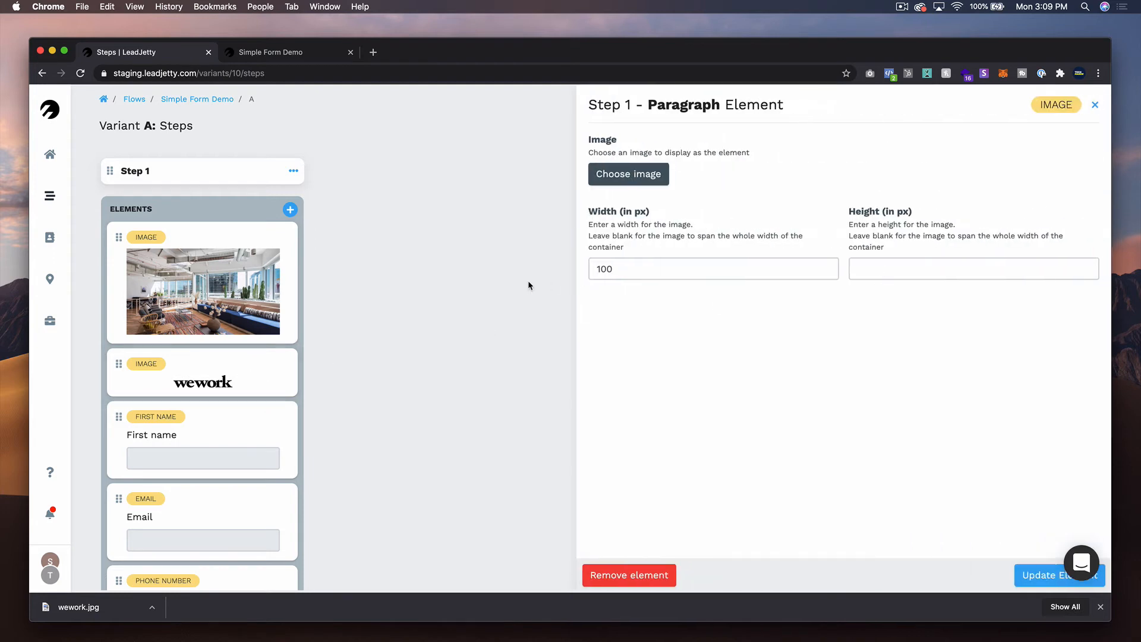
{"action": "left_click", "coordinate": [602, 269]}
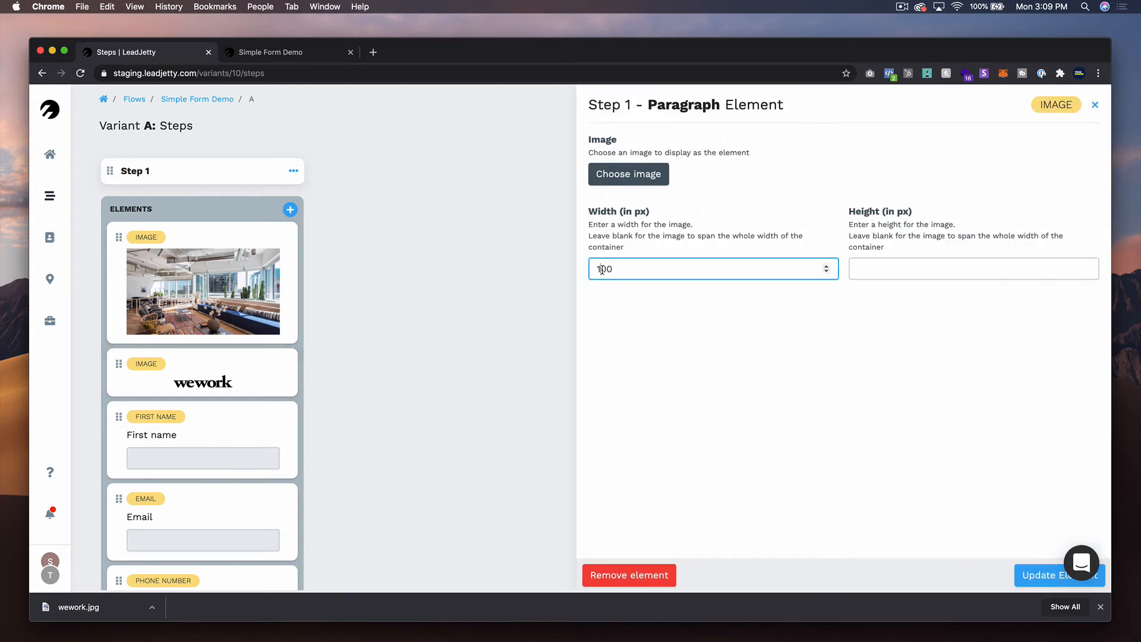
{"action": "key", "text": "Delete"}
{"action": "type", "text": "2"}
{"action": "left_click", "coordinate": [1021, 566]}
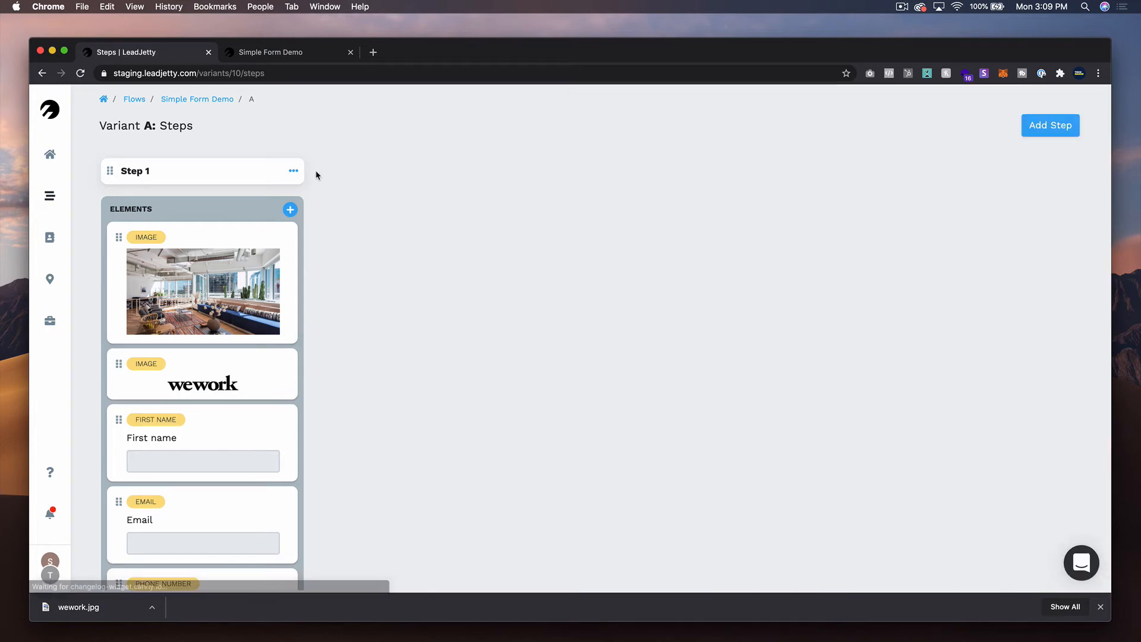
- Add a Paragraph (rich text) element to Step 1 and place it between the WeWork logo and First name
{"action": "left_click", "coordinate": [289, 211]}
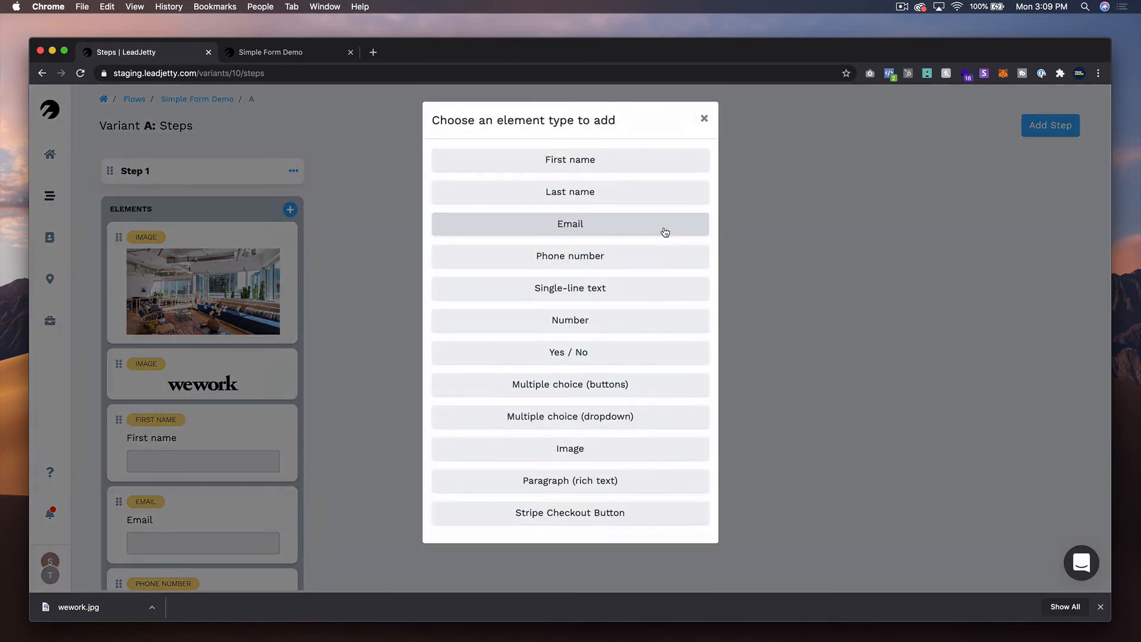
{"action": "left_click", "coordinate": [603, 493]}
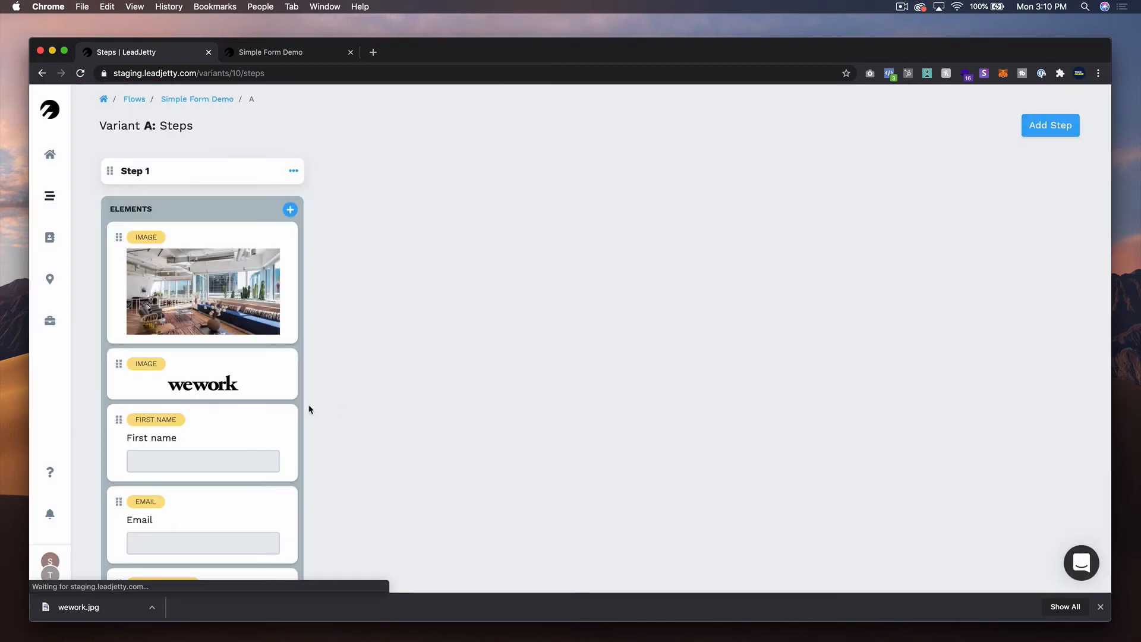
{"action": "left_click_drag", "start_coordinate": [117, 378], "coordinate": [138, 250]}
- Replace the new paragraph's placeholder with the office's street address and format it as Heading 1
{"action": "left_click", "coordinate": [203, 280]}
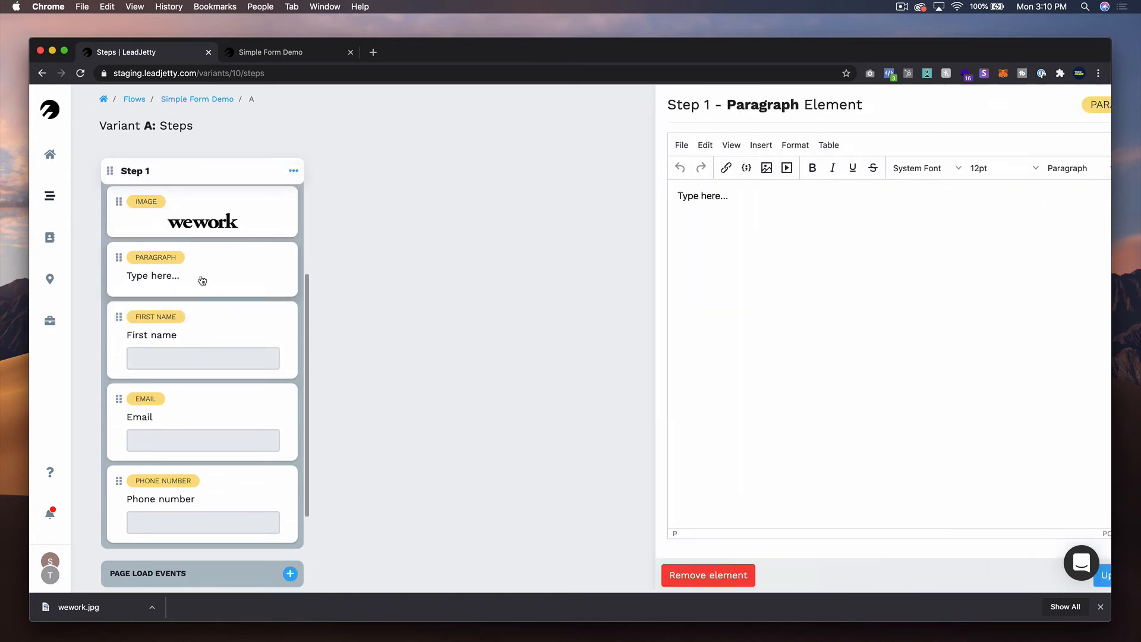
{"action": "triple_click", "coordinate": [650, 196]}
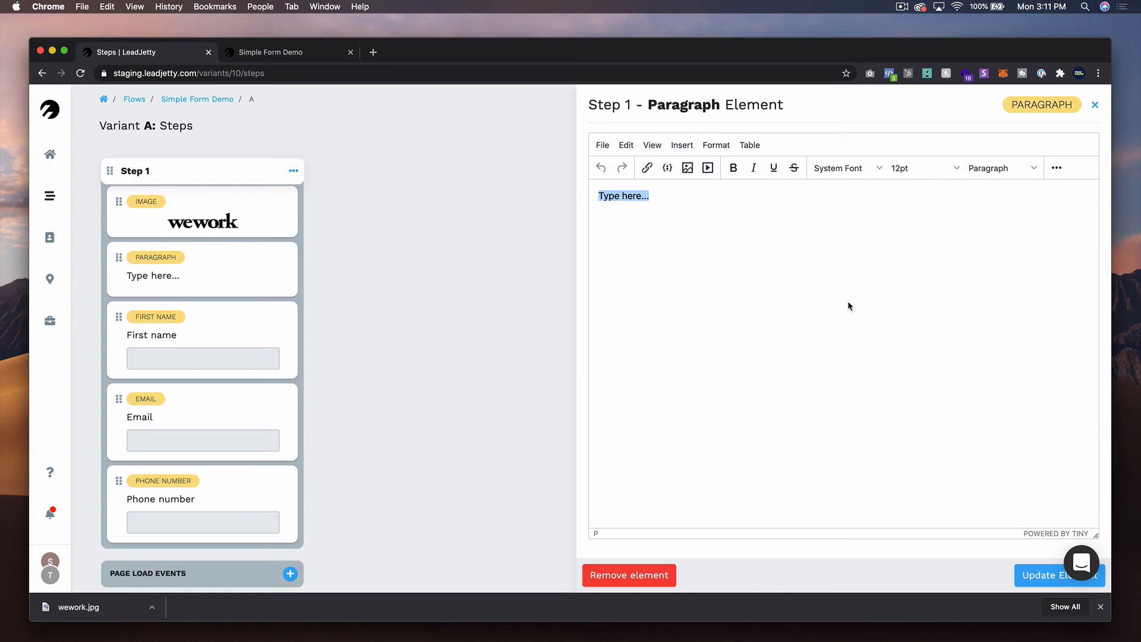
{"action": "type", "text": "625 W Adams S"}
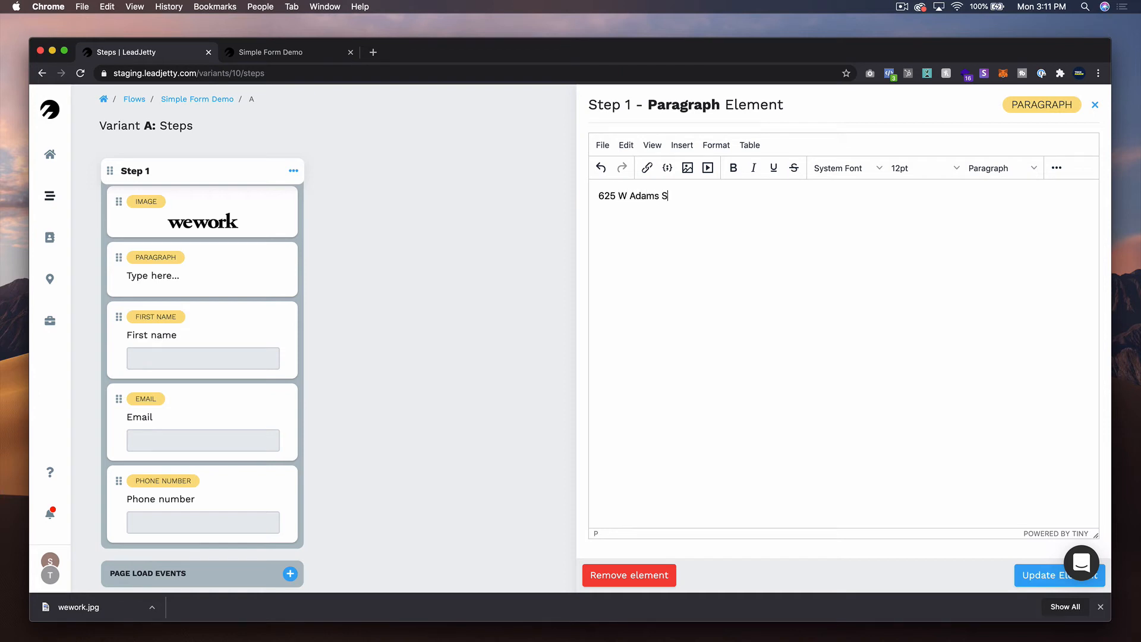
{"action": "type", "text": "treet"}
{"action": "key", "text": "super+a"}
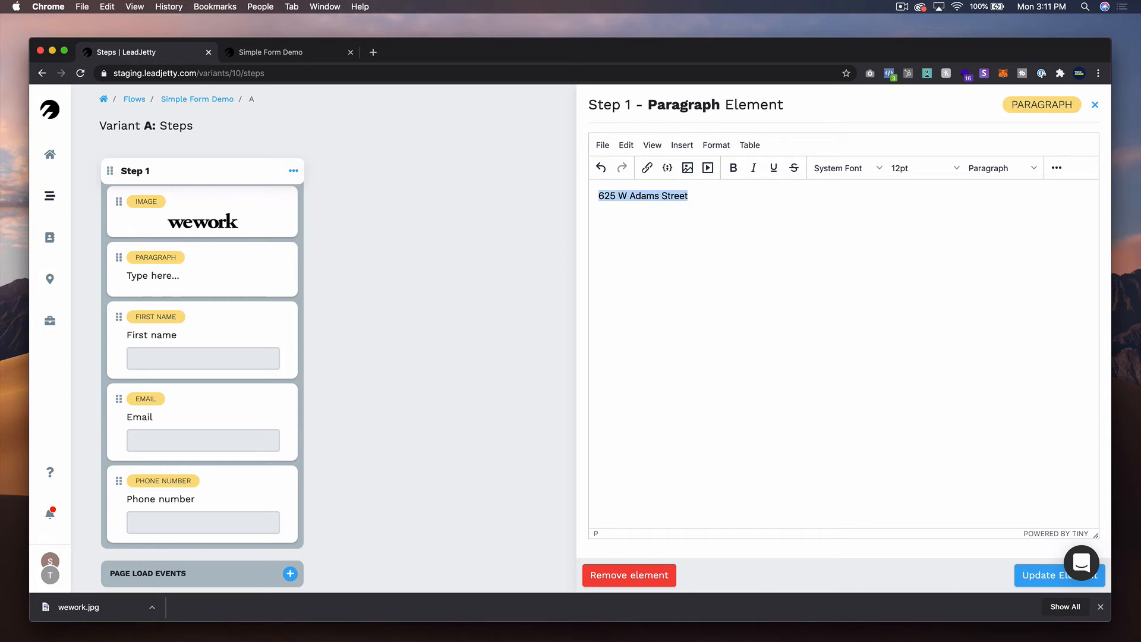
{"action": "left_click", "coordinate": [1002, 169]}
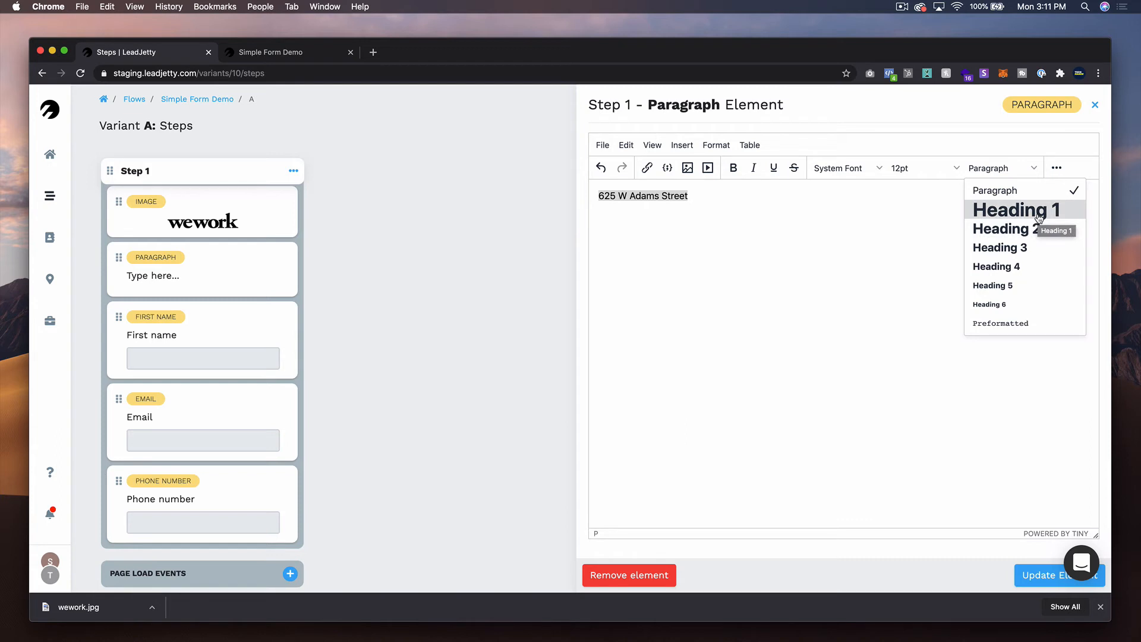
{"action": "left_click", "coordinate": [1039, 217]}
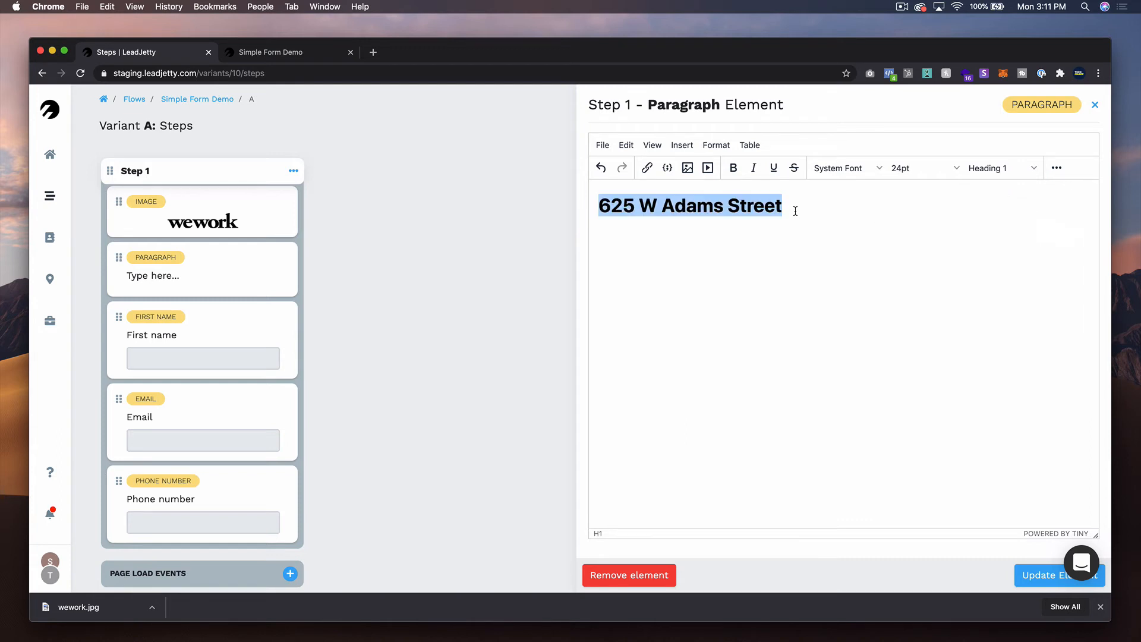
- Add the line "Schedule your tour today!" below the address heading
{"action": "left_click", "coordinate": [795, 211]}
{"action": "key", "text": "Return"}
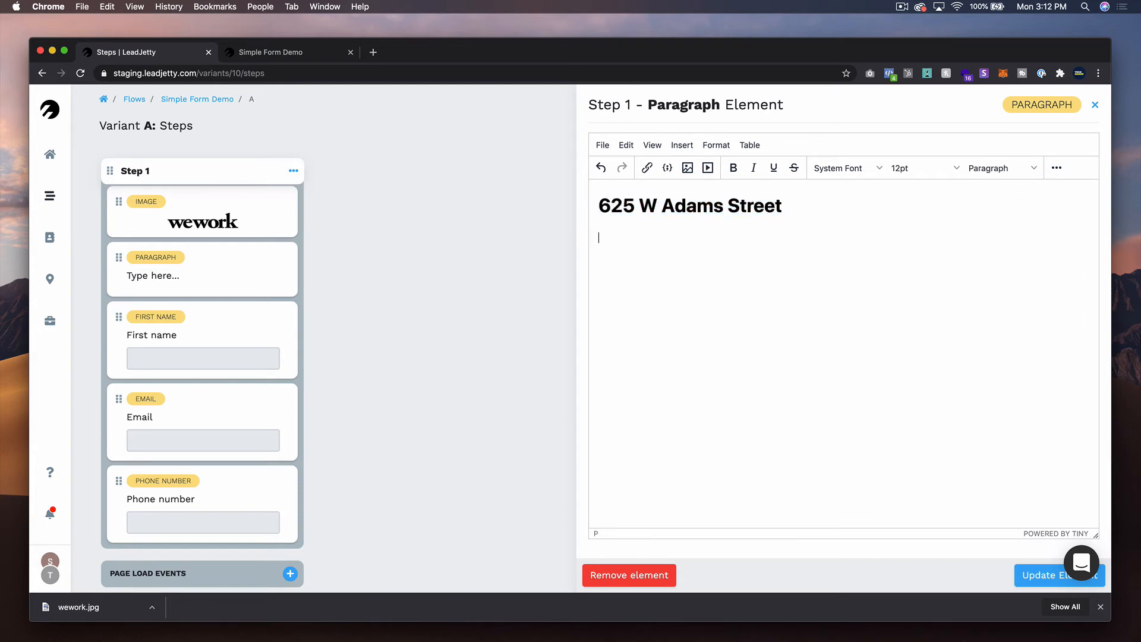
{"action": "type", "text": "Schedule your tour today"}
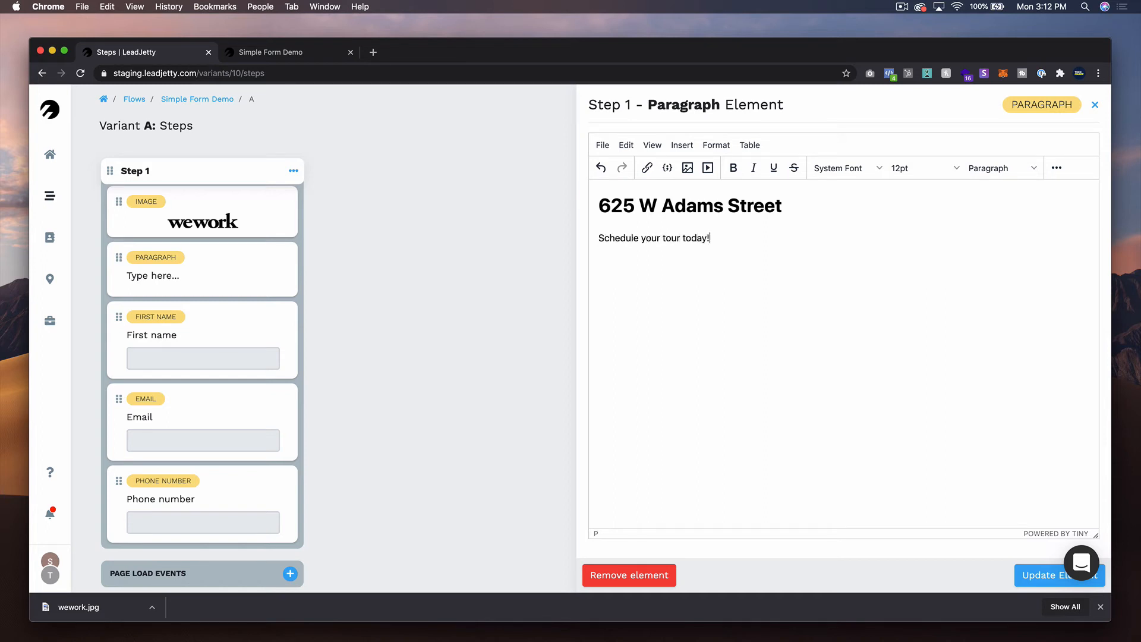
{"action": "type", "text": "!"}
- Format the "Schedule your tour today!" line as Heading 4
{"action": "triple_click", "coordinate": [689, 238]}
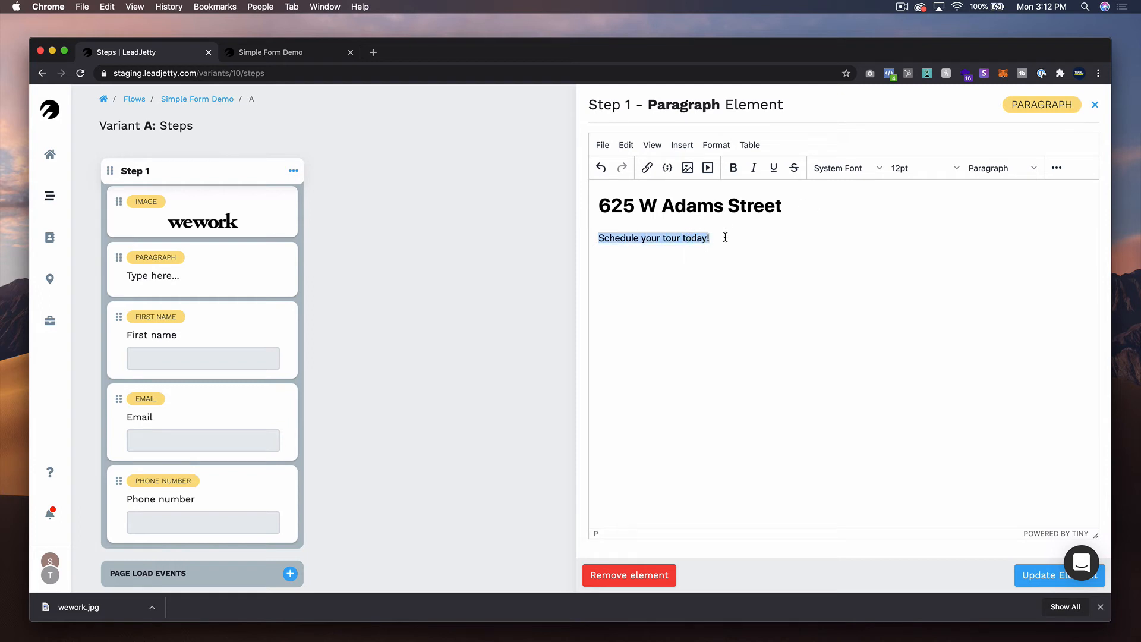
{"action": "left_click_drag", "start_coordinate": [724, 238], "coordinate": [590, 241]}
{"action": "left_click", "coordinate": [1001, 173]}
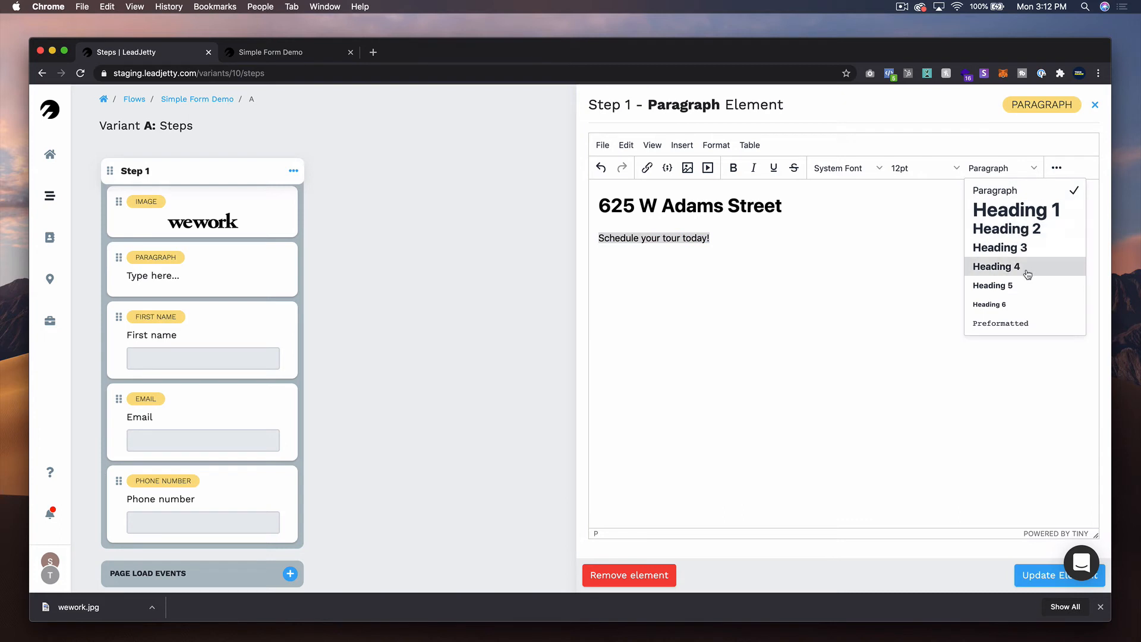
{"action": "left_click", "coordinate": [1006, 273]}
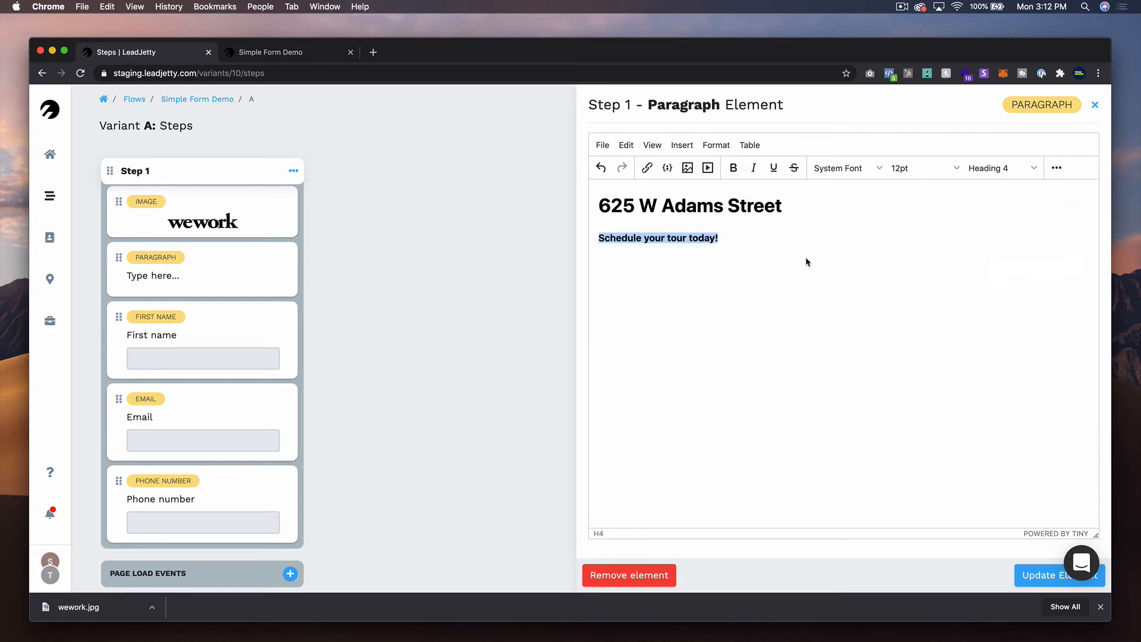
{"action": "left_click", "coordinate": [764, 244]}
- Change the address line to bold Heading 2 and update the paragraph element
{"action": "left_click_drag", "start_coordinate": [788, 203], "coordinate": [576, 209]}
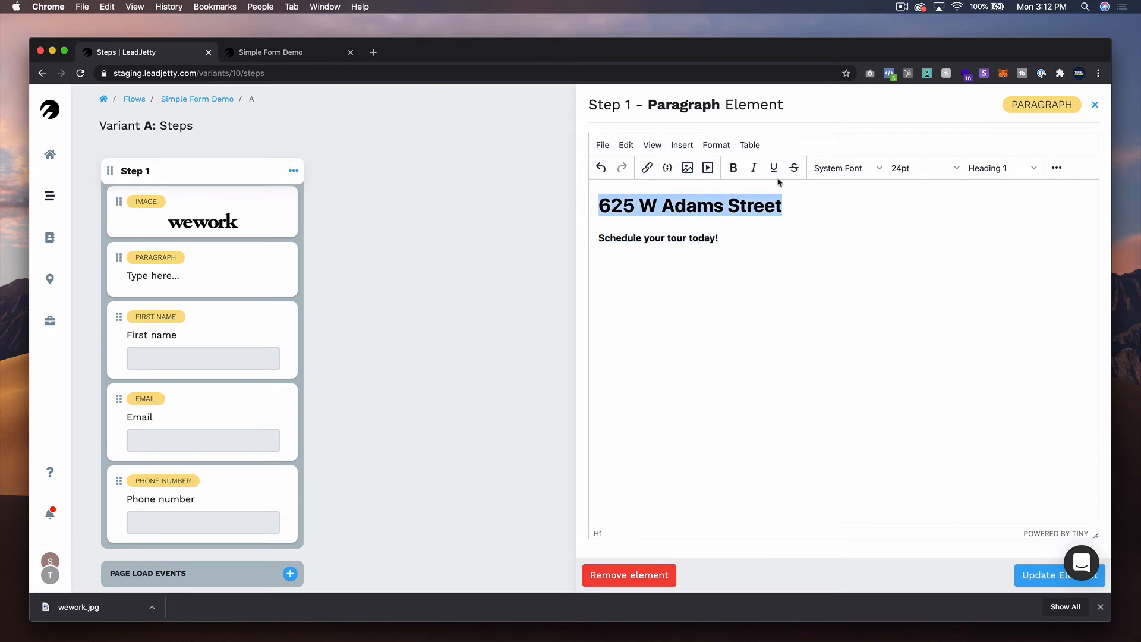
{"action": "left_click", "coordinate": [1005, 169]}
{"action": "left_click", "coordinate": [1006, 229]}
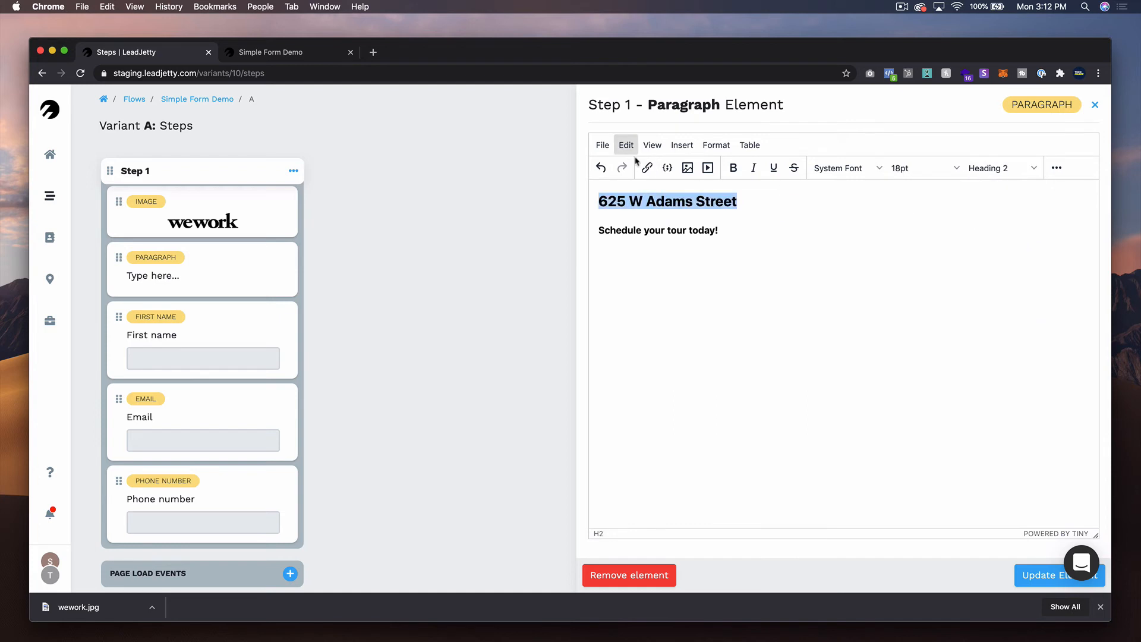
{"action": "left_click", "coordinate": [733, 168]}
{"action": "left_click", "coordinate": [1042, 573]}
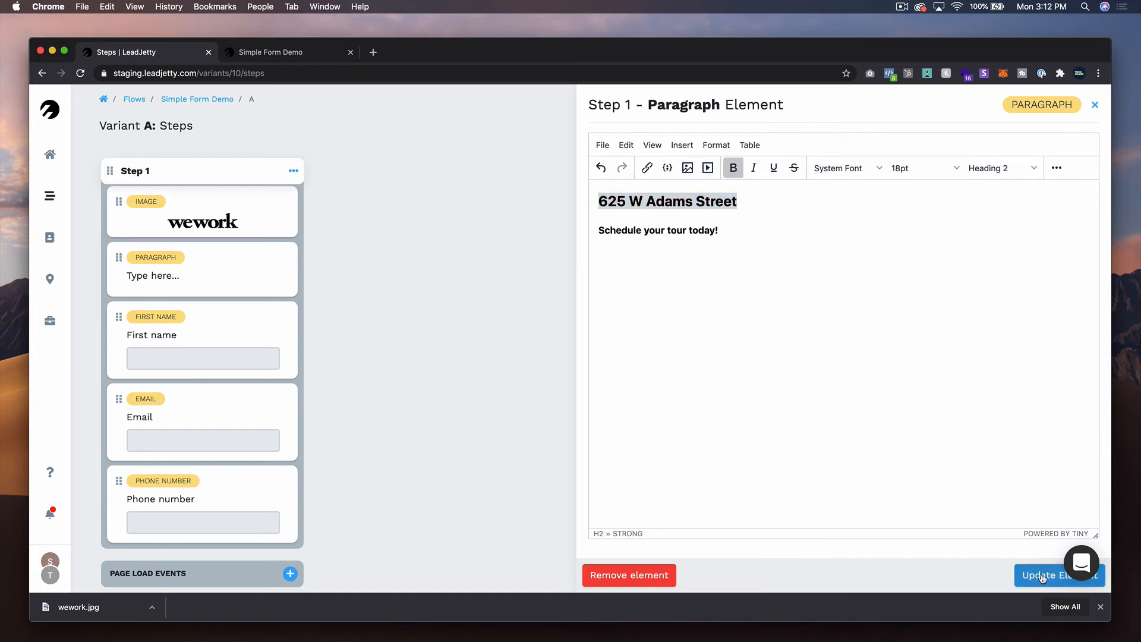
- Set Step 1's submit button color to blue 0E0AFF and save the step settings
{"action": "scroll", "coordinate": [223, 330], "scroll_direction": "down", "scroll_amount": 5}
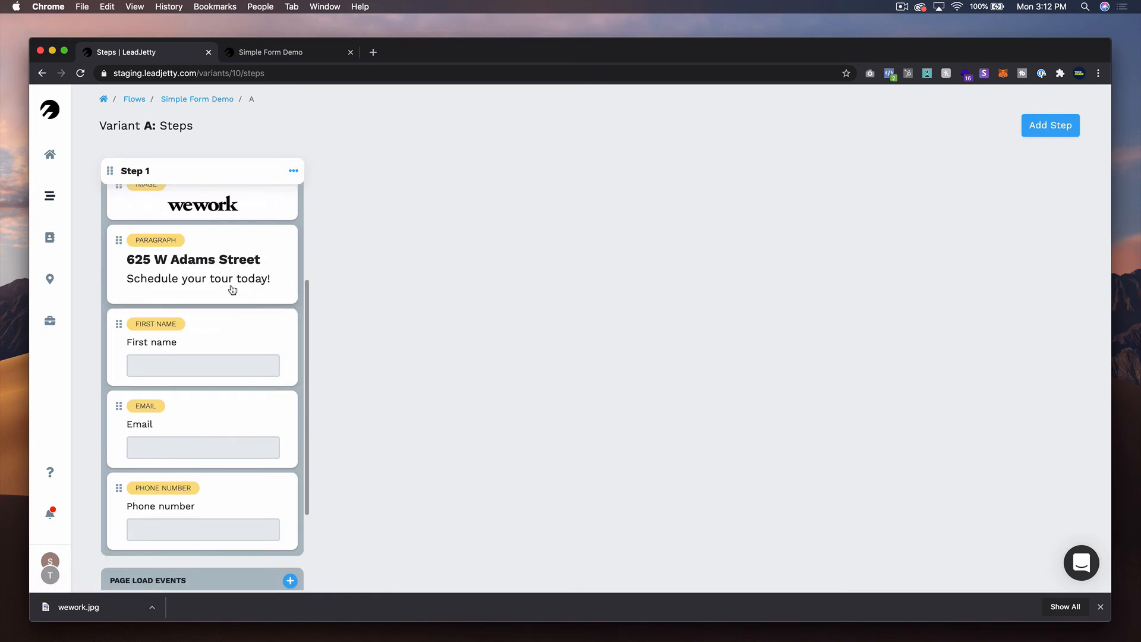
{"action": "scroll", "coordinate": [245, 261], "scroll_direction": "down", "scroll_amount": 3}
{"action": "scroll", "coordinate": [245, 261], "scroll_direction": "up", "scroll_amount": 6}
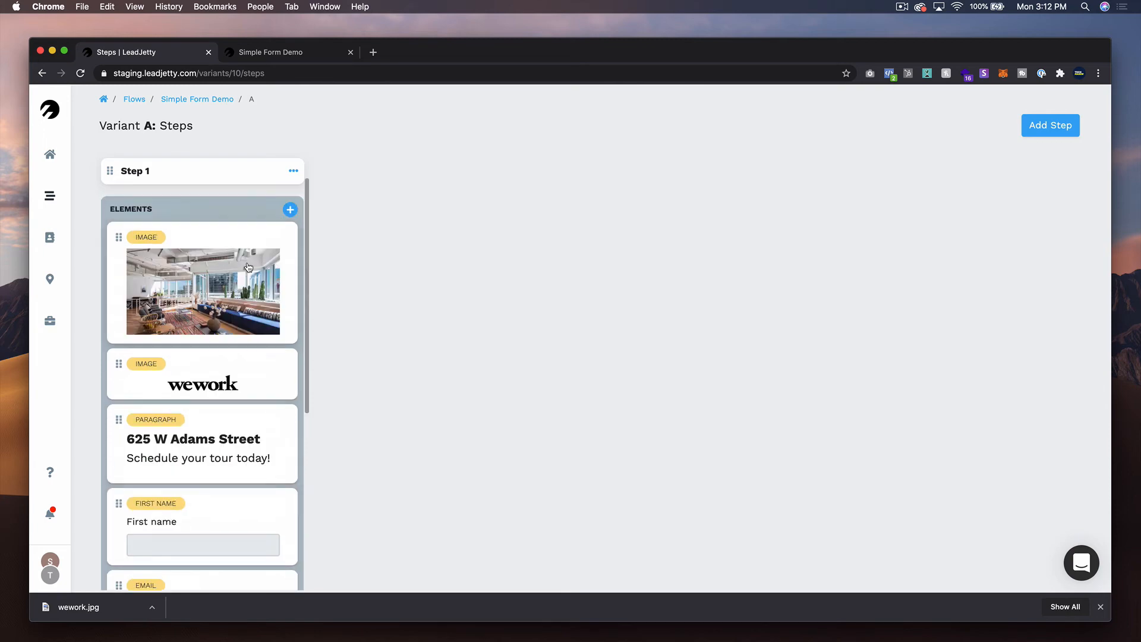
{"action": "left_click", "coordinate": [293, 170]}
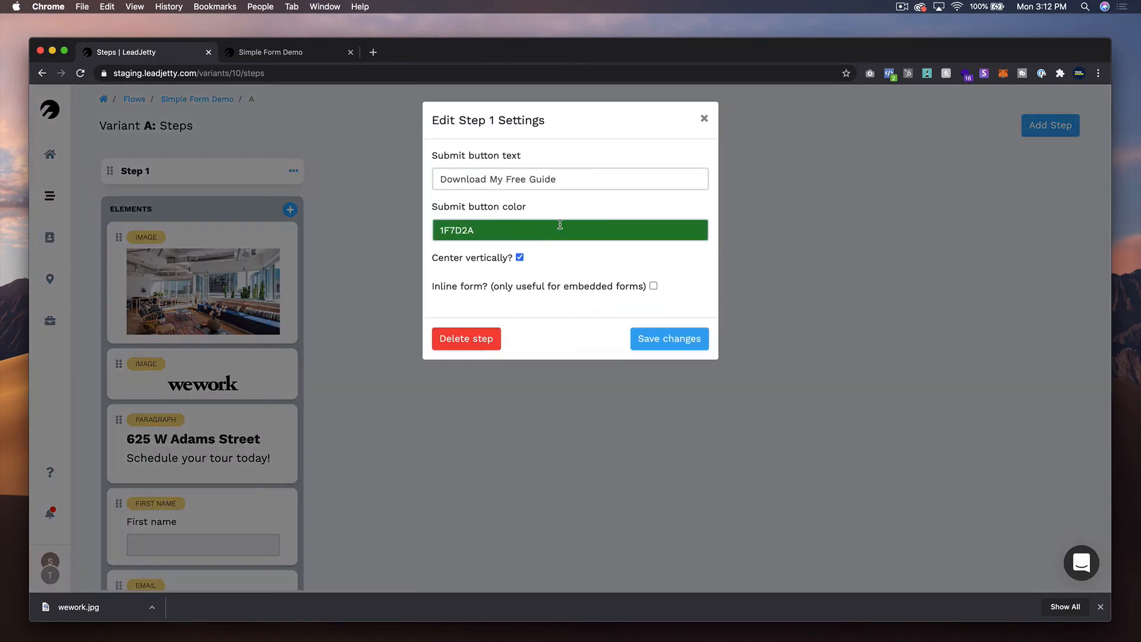
{"action": "left_click", "coordinate": [561, 226]}
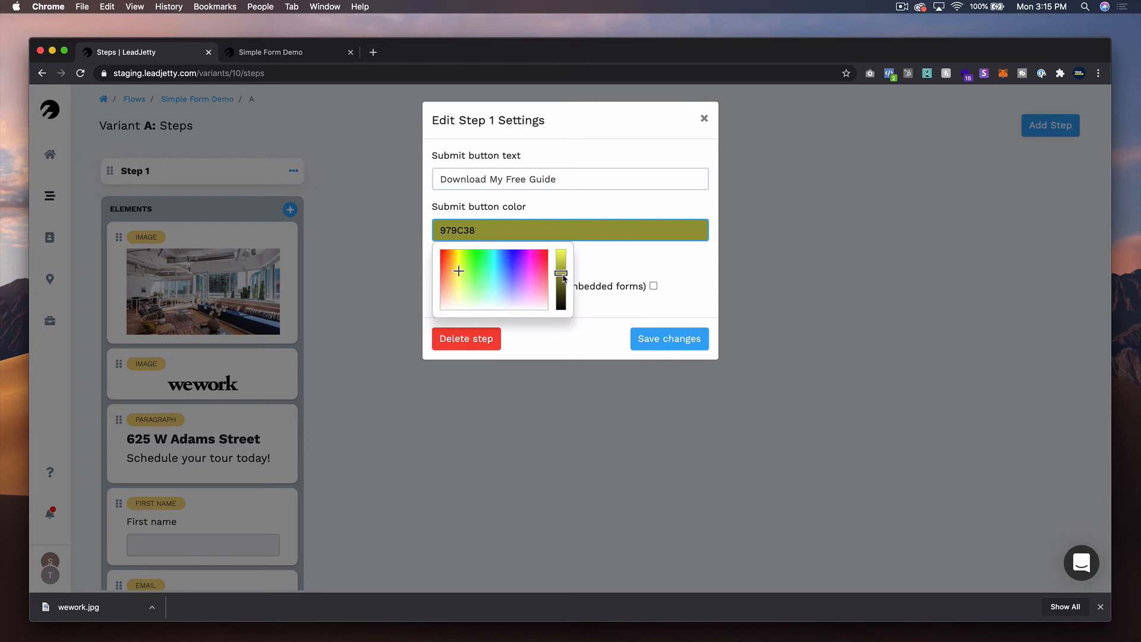
{"action": "left_click", "coordinate": [512, 255]}
{"action": "left_click_drag", "start_coordinate": [561, 273], "coordinate": [512, 252]}
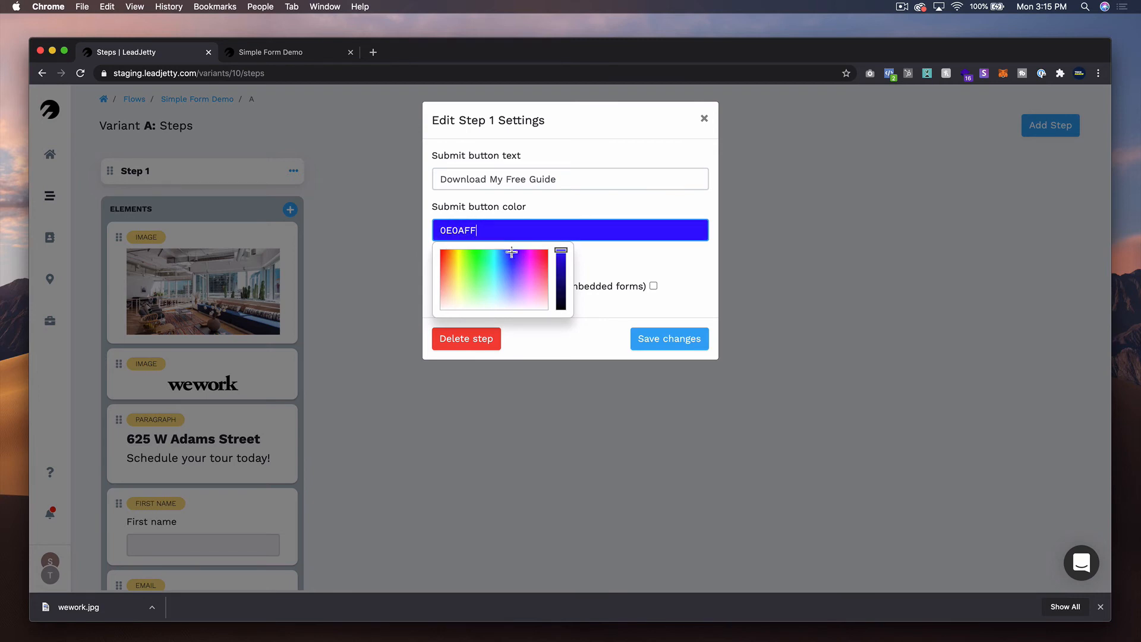
{"action": "left_click", "coordinate": [663, 344]}
{"action": "left_click", "coordinate": [662, 344]}
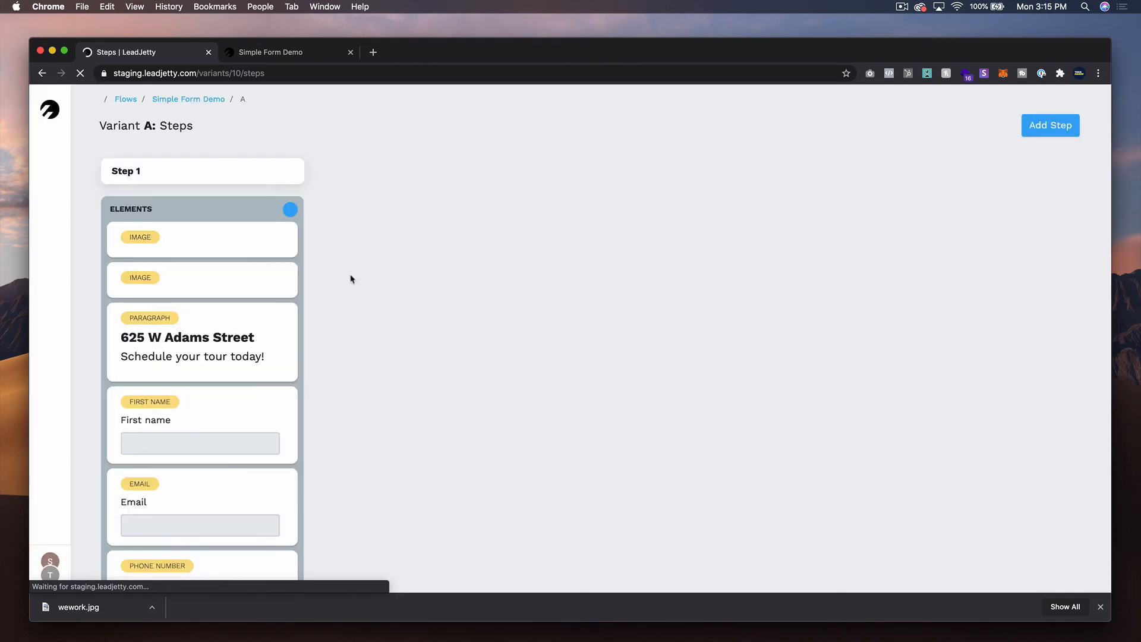
- Open the live Simple Form Demo from the flows list and review the form from header image to submit button
{"action": "left_click", "coordinate": [351, 52]}
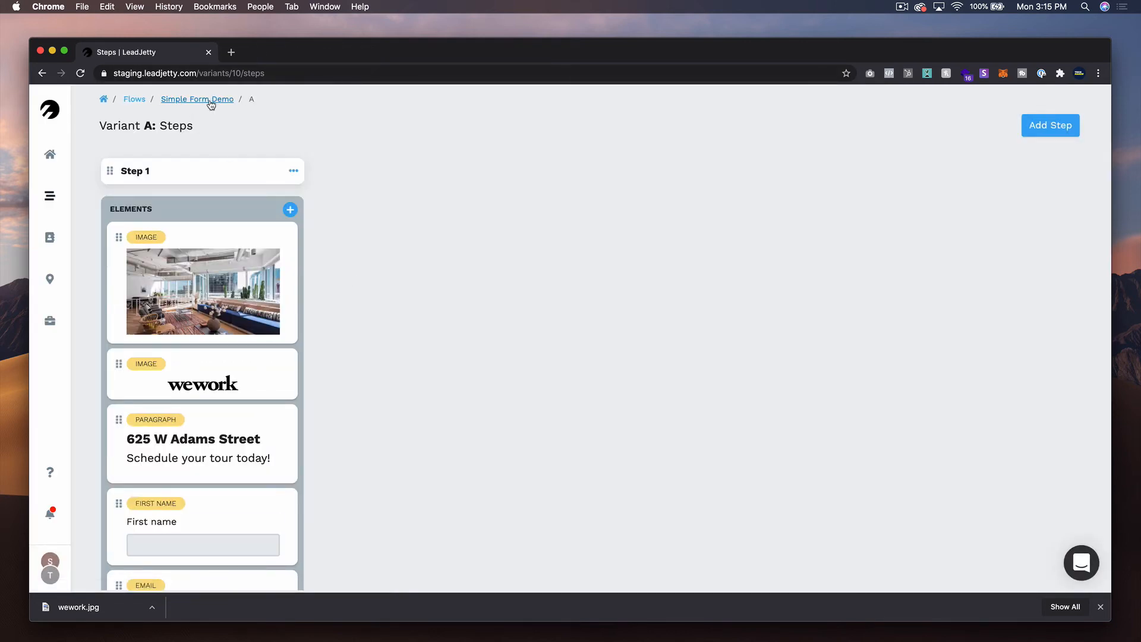
{"action": "left_click", "coordinate": [140, 105], "text": "super"}
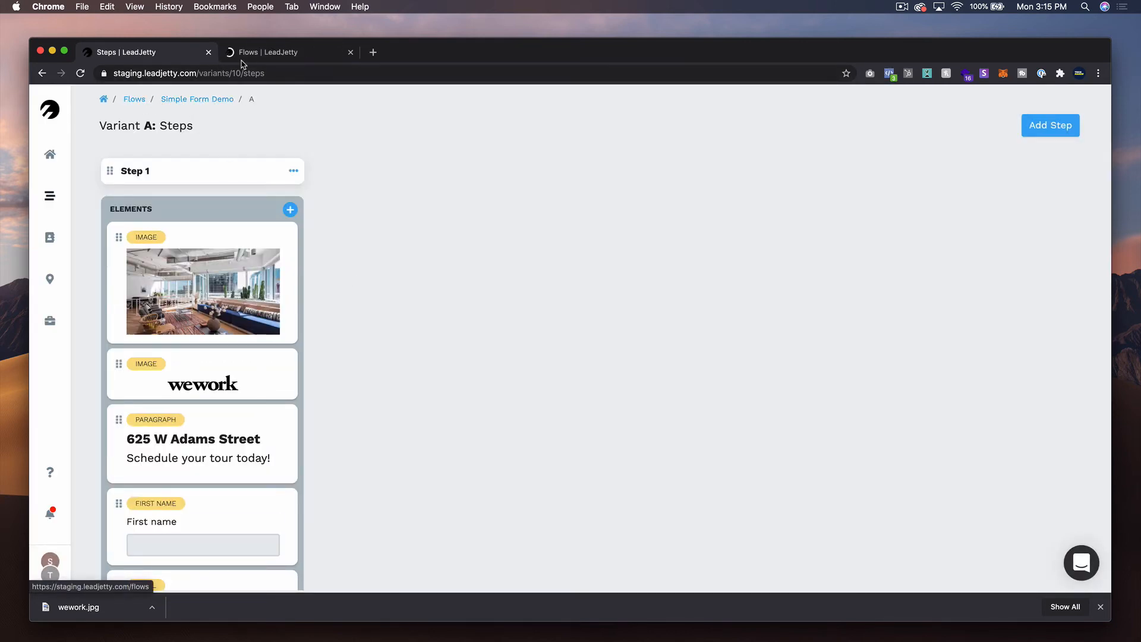
{"action": "left_click", "coordinate": [248, 54]}
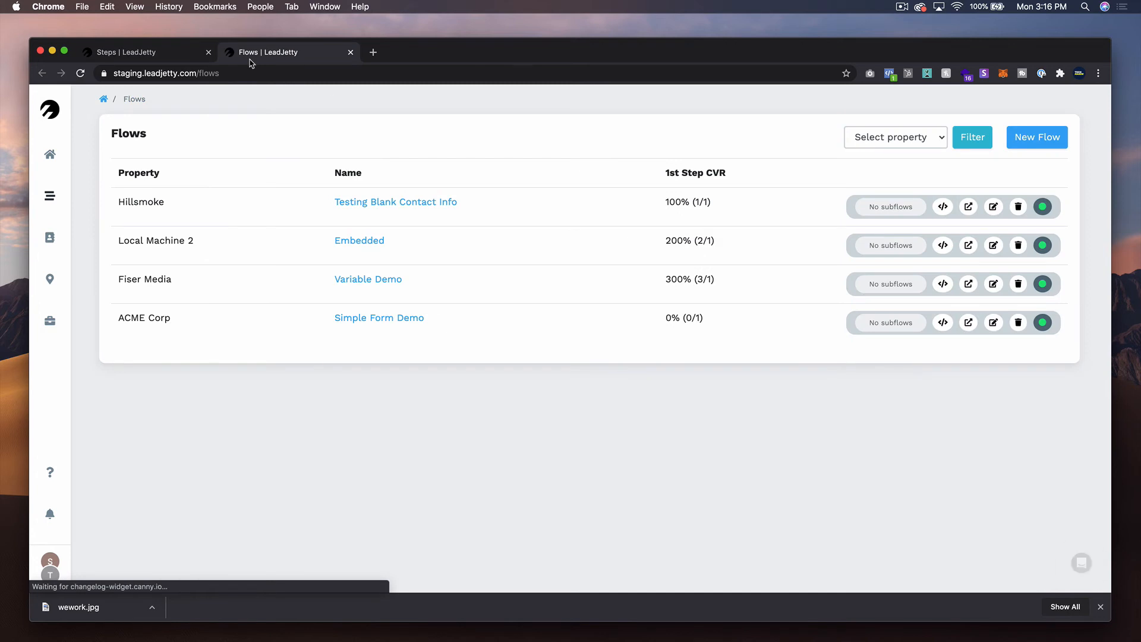
{"action": "left_click", "coordinate": [970, 323]}
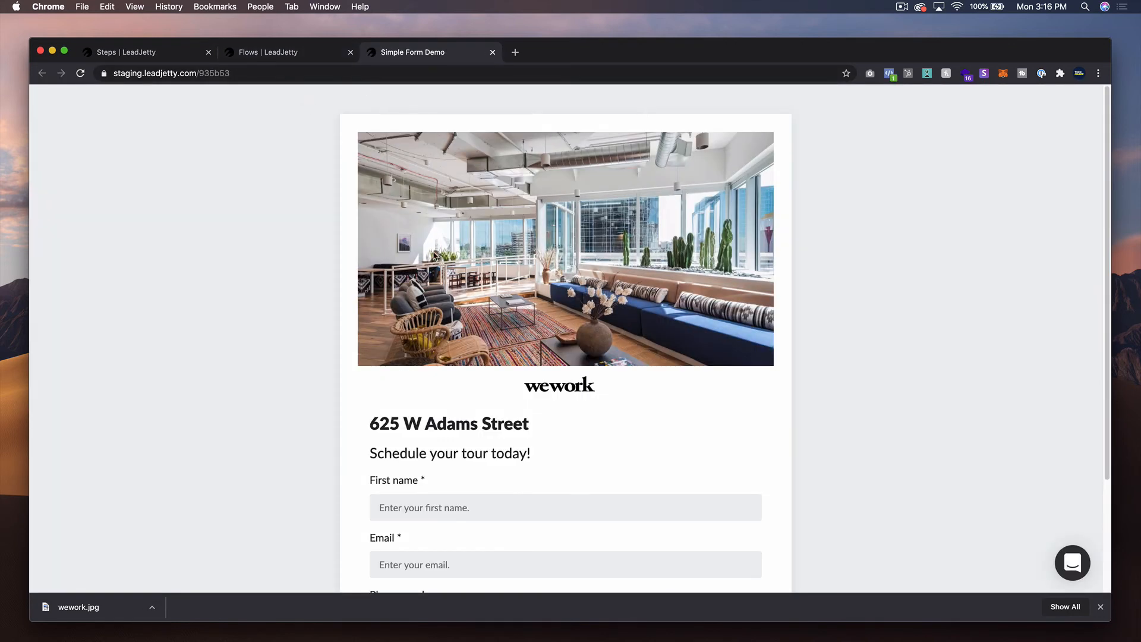
{"action": "left_click", "coordinate": [351, 52]}
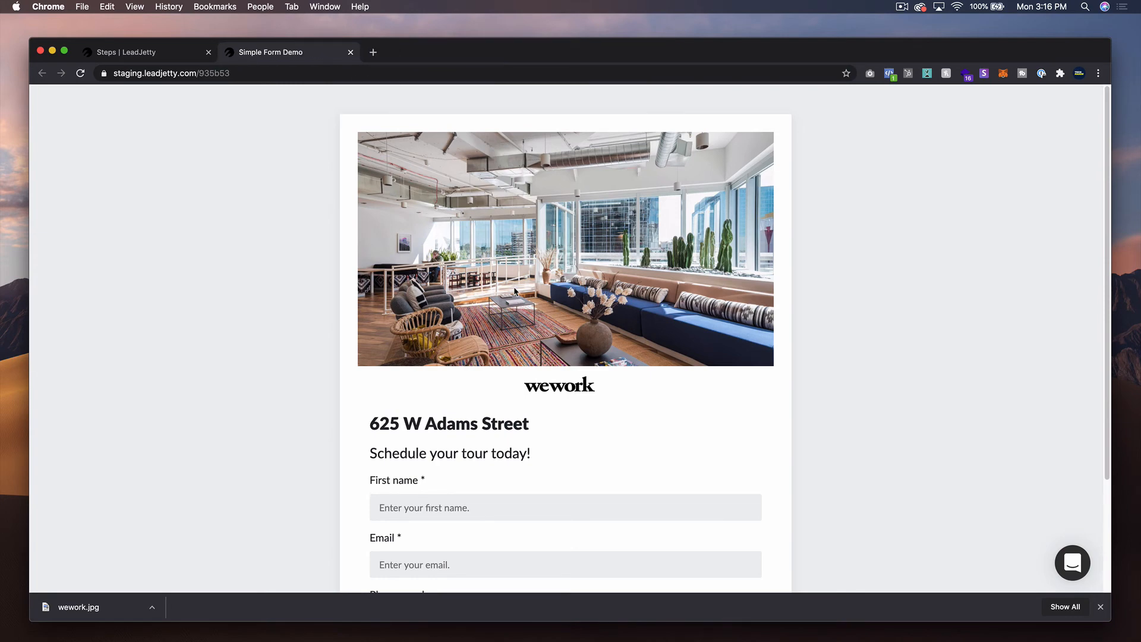
{"action": "scroll", "coordinate": [515, 288], "scroll_direction": "down", "scroll_amount": 3}
{"action": "scroll", "coordinate": [514, 288], "scroll_direction": "up", "scroll_amount": 3}
{"action": "scroll", "coordinate": [514, 291], "scroll_direction": "down", "scroll_amount": 3}
{"action": "scroll", "coordinate": [513, 288], "scroll_direction": "up", "scroll_amount": 1}
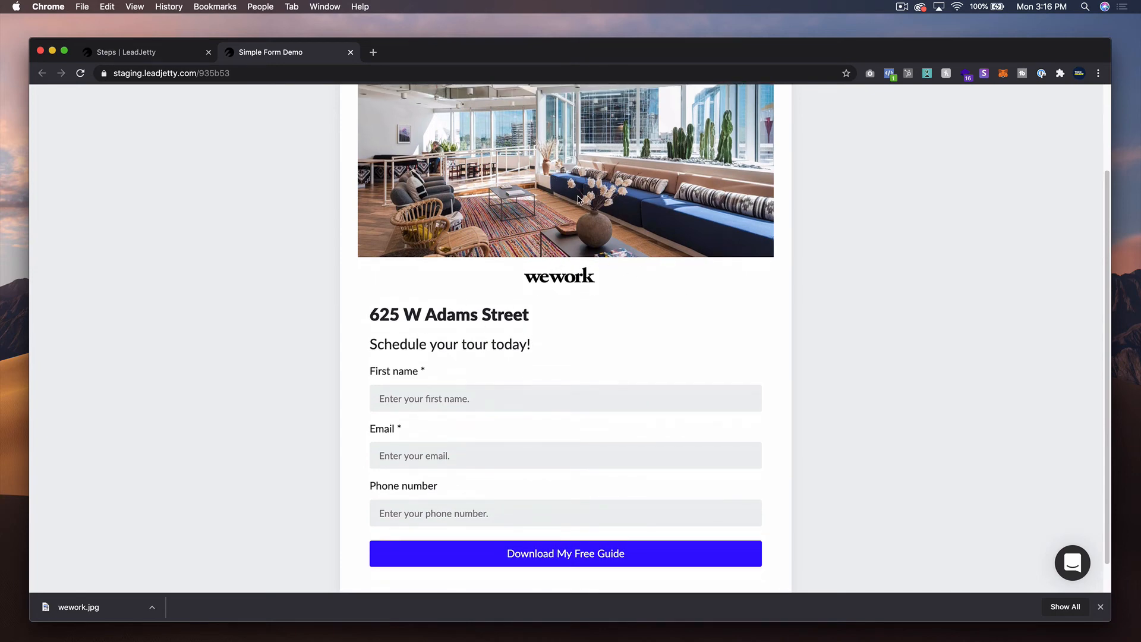
{"action": "scroll", "coordinate": [617, 298], "scroll_direction": "down", "scroll_amount": 1}
{"action": "scroll", "coordinate": [615, 297], "scroll_direction": "up", "scroll_amount": 2}
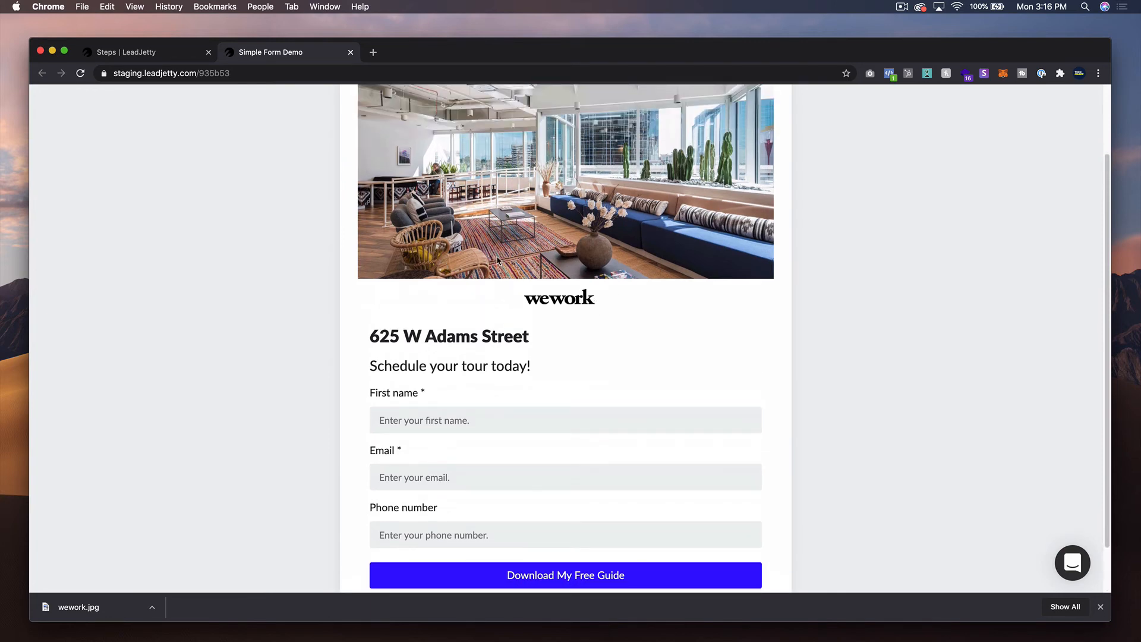
- Return to the variant's steps, add a Step 2, and give it a Paragraph (rich text) element
{"action": "left_click", "coordinate": [141, 53]}
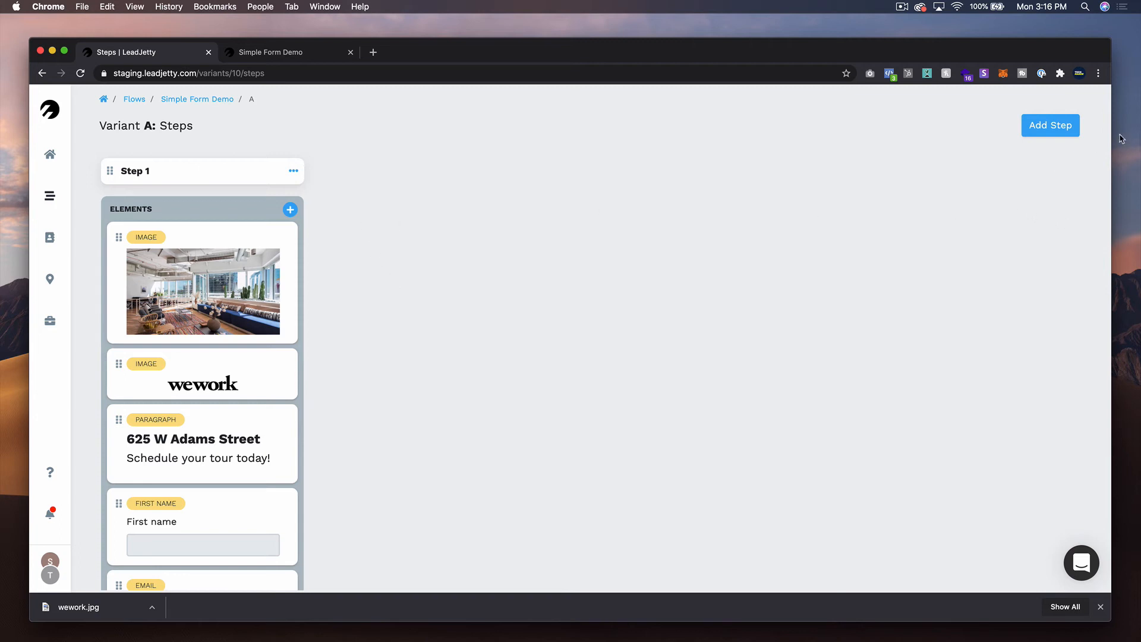
{"action": "left_click", "coordinate": [1061, 133]}
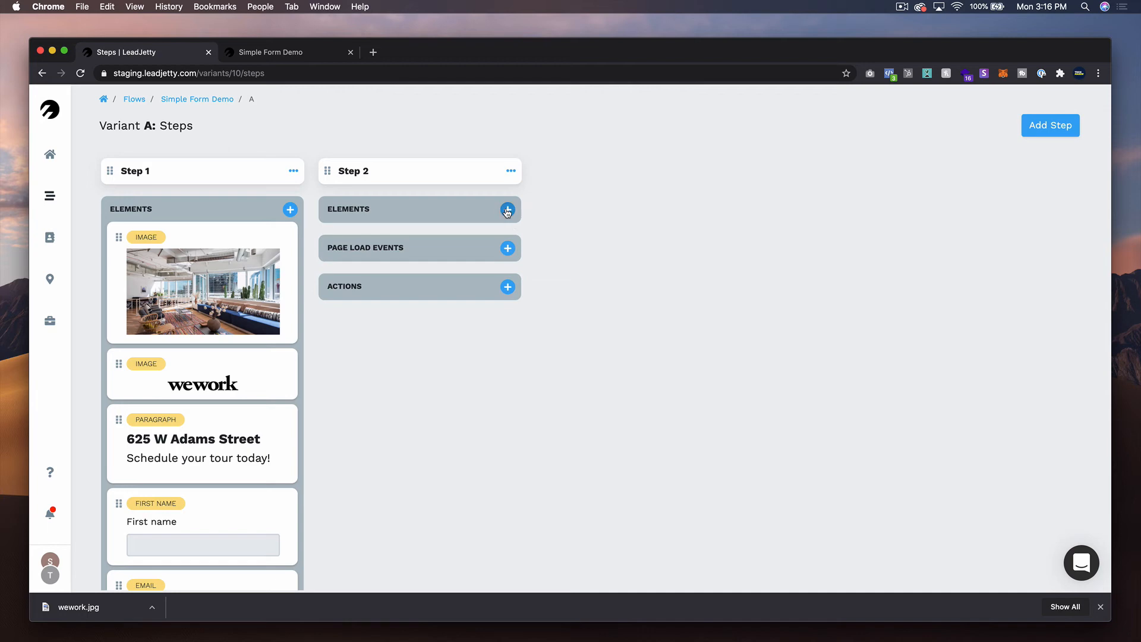
{"action": "left_click", "coordinate": [507, 211]}
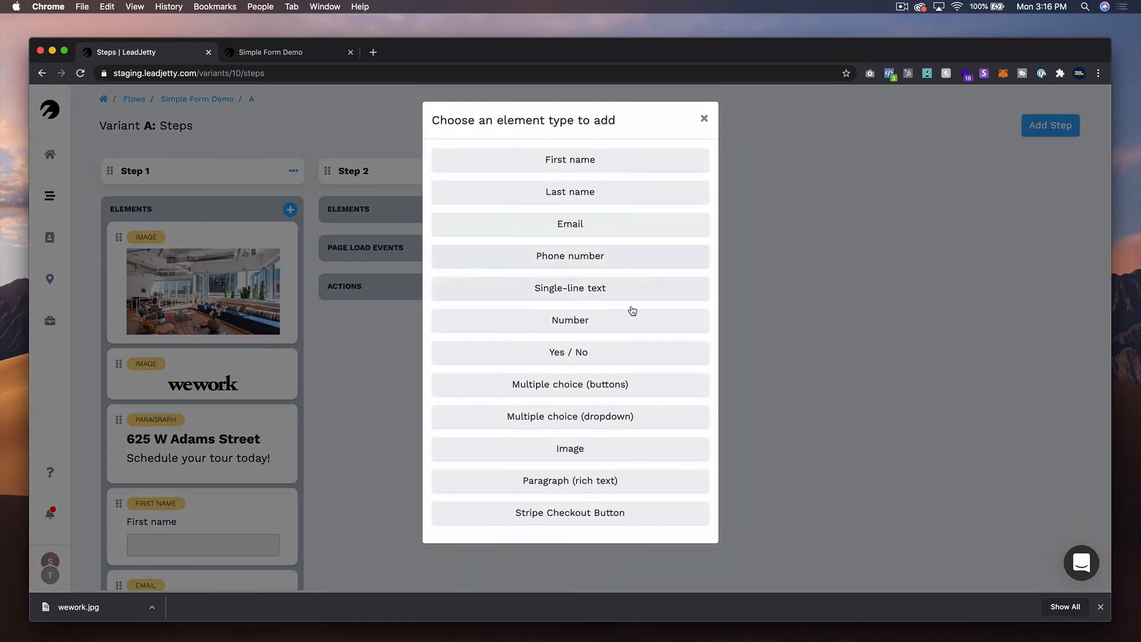
{"action": "left_click", "coordinate": [671, 485]}
- Replace the Step 2 paragraph's placeholder with "Thank you!" and a second line, "We'll be in touch to help you schedule a time to visit."
{"action": "left_click", "coordinate": [386, 256]}
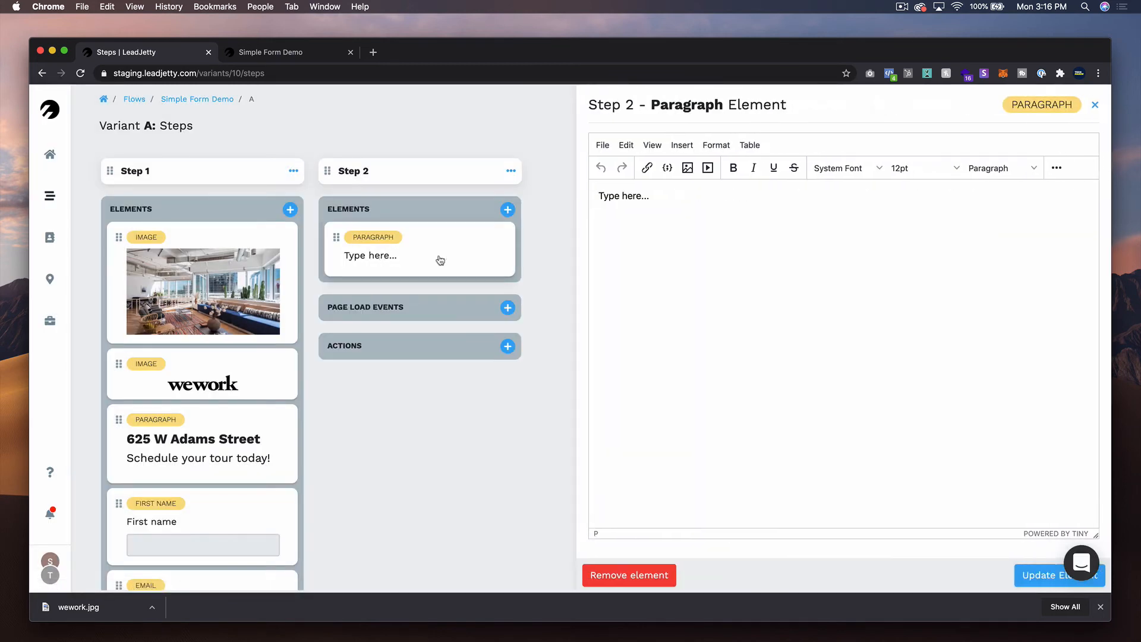
{"action": "triple_click", "coordinate": [652, 192]}
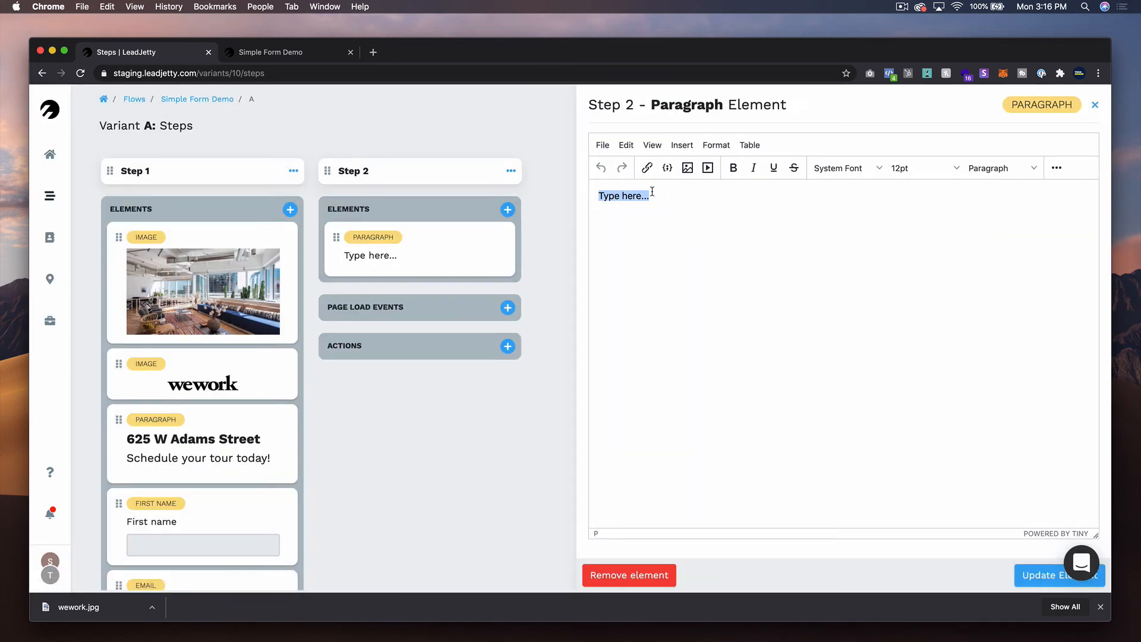
{"action": "type", "text": "Thank "}
{"action": "type", "text": "touch to help you"}
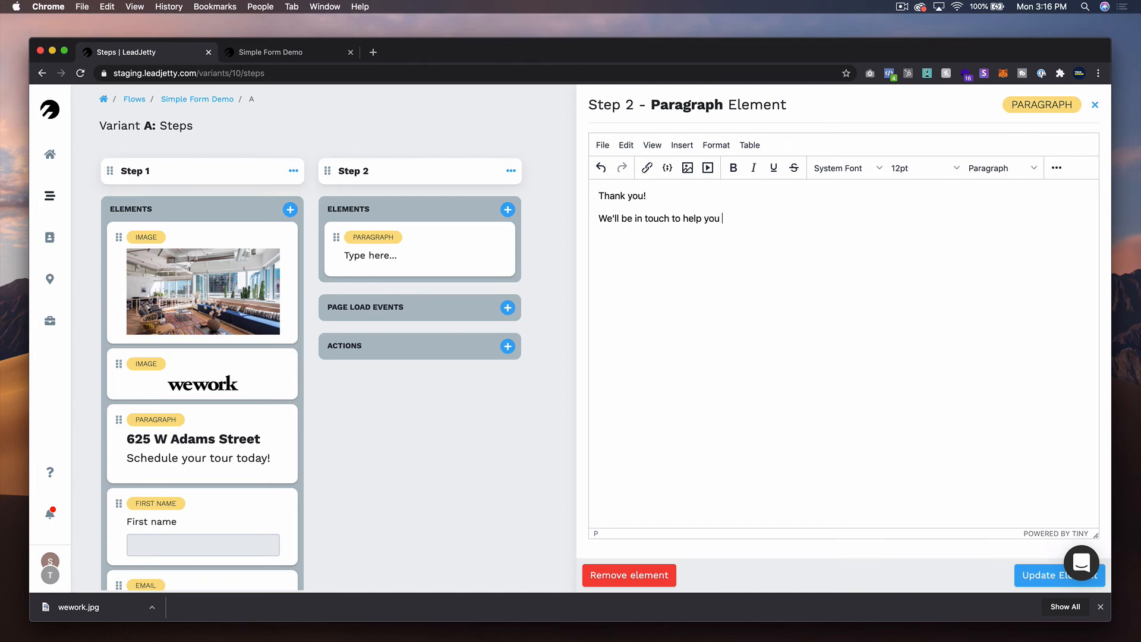
{"action": "key", "text": "BackSpace"}
{"action": "key", "text": "BackSpace"}
{"action": "type", "text": "chedule a time t"}
- Format the "Thank you!" line as bold Heading 2
{"action": "key", "text": "super+shift+Left"}
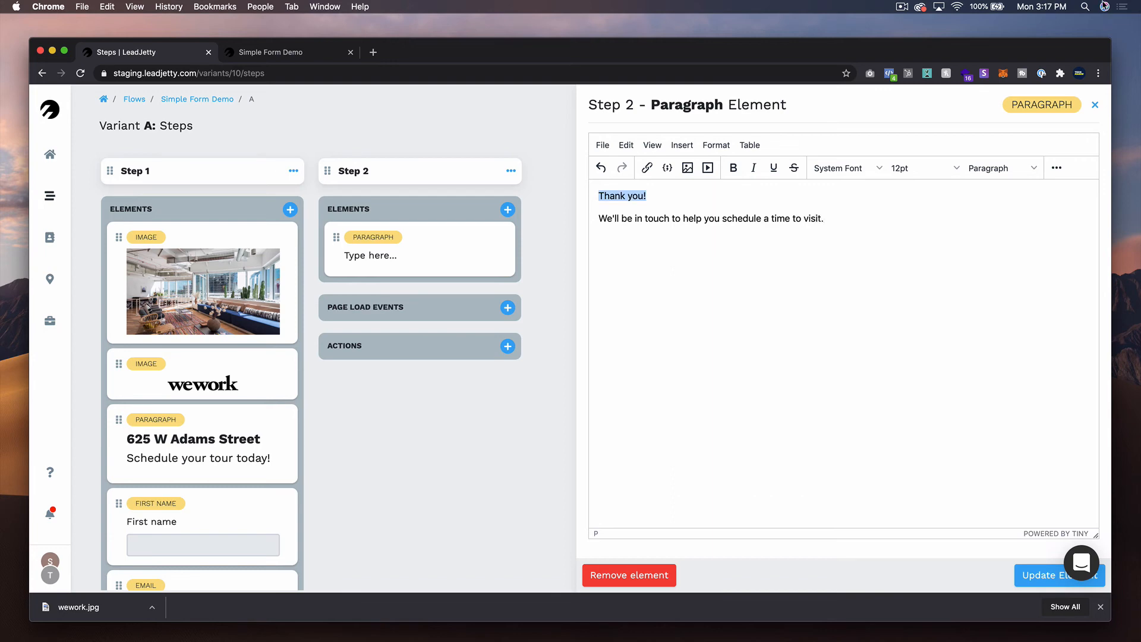
{"action": "left_click", "coordinate": [1016, 168]}
{"action": "left_click", "coordinate": [1035, 232]}
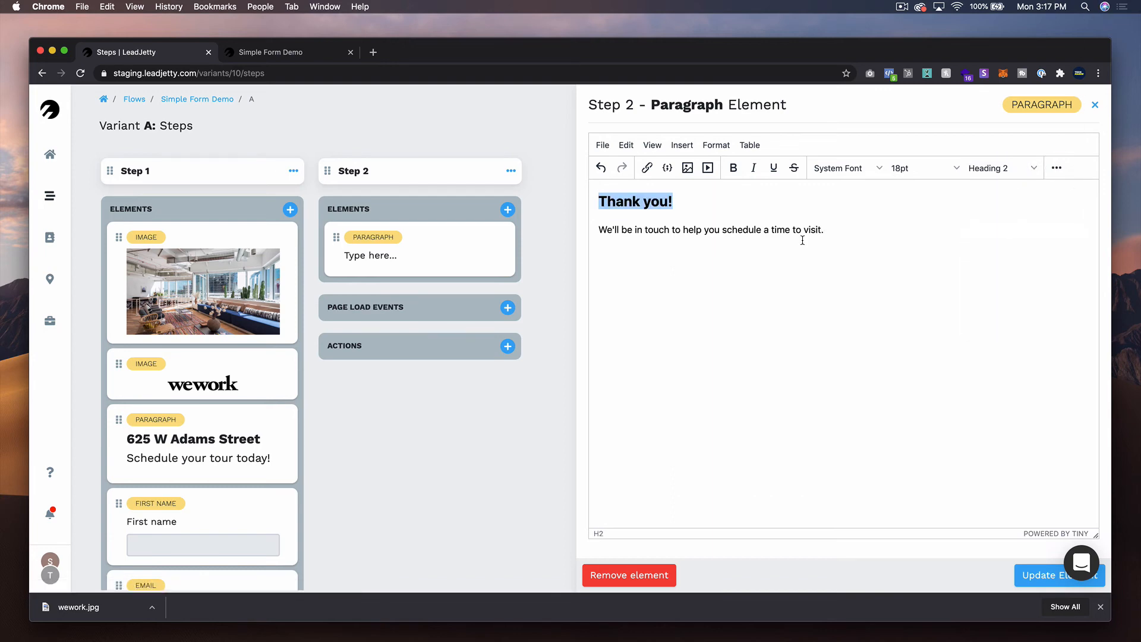
{"action": "left_click", "coordinate": [733, 169]}
{"action": "left_click", "coordinate": [849, 244]}
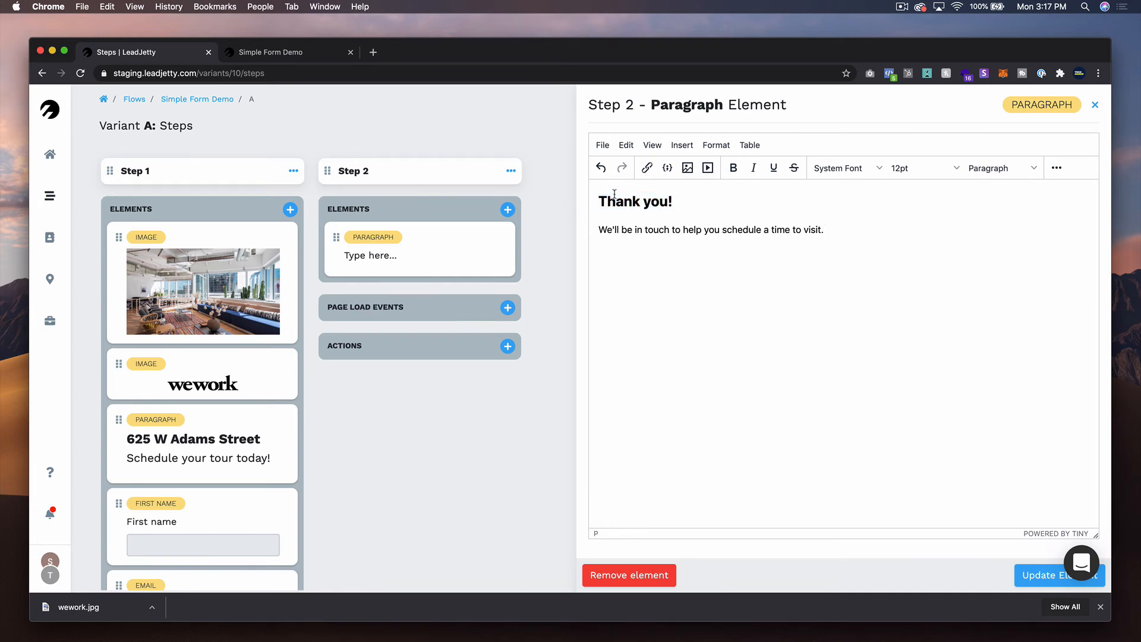
- Center-align both lines of the thank-you text and update the paragraph element
{"action": "left_click_drag", "start_coordinate": [598, 198], "coordinate": [904, 229]}
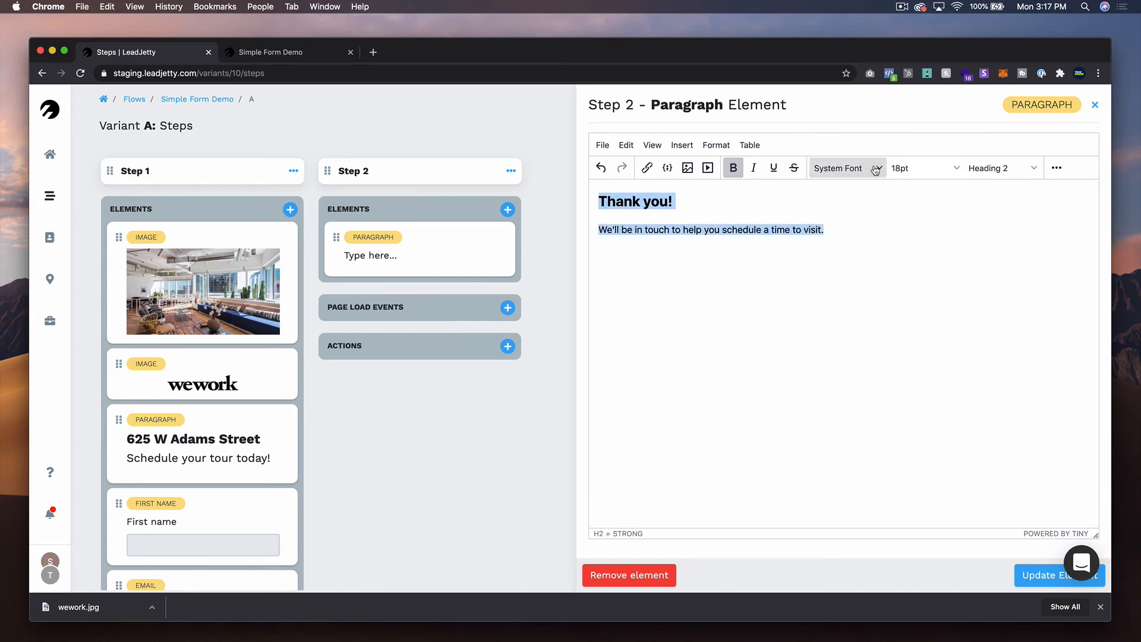
{"action": "left_click", "coordinate": [981, 169]}
{"action": "left_click", "coordinate": [844, 168]}
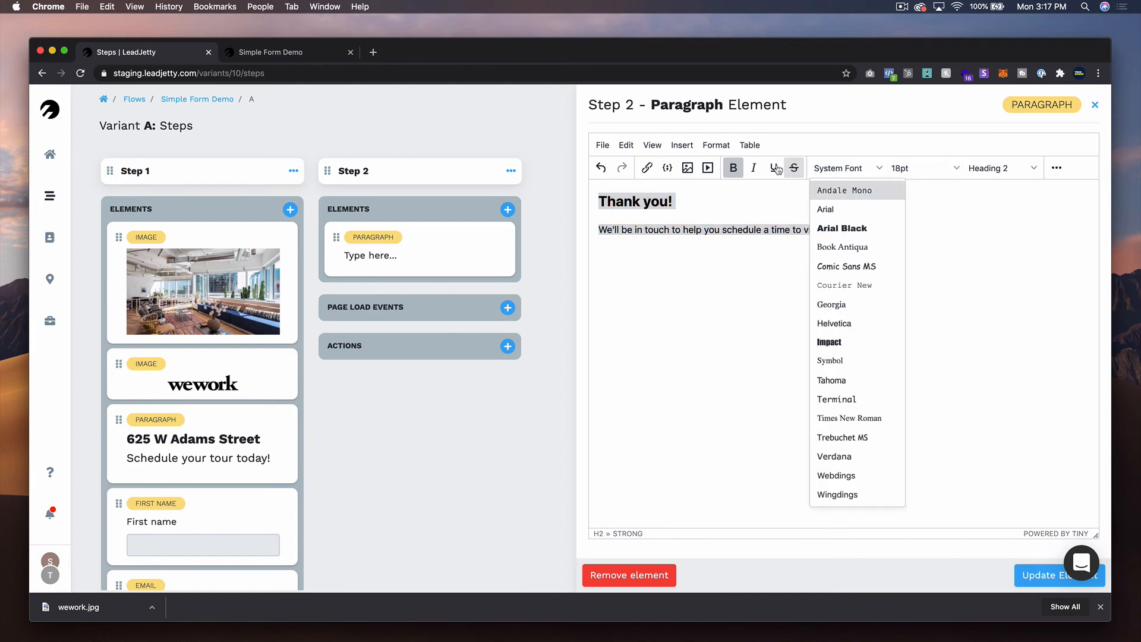
{"action": "left_click", "coordinate": [717, 146]}
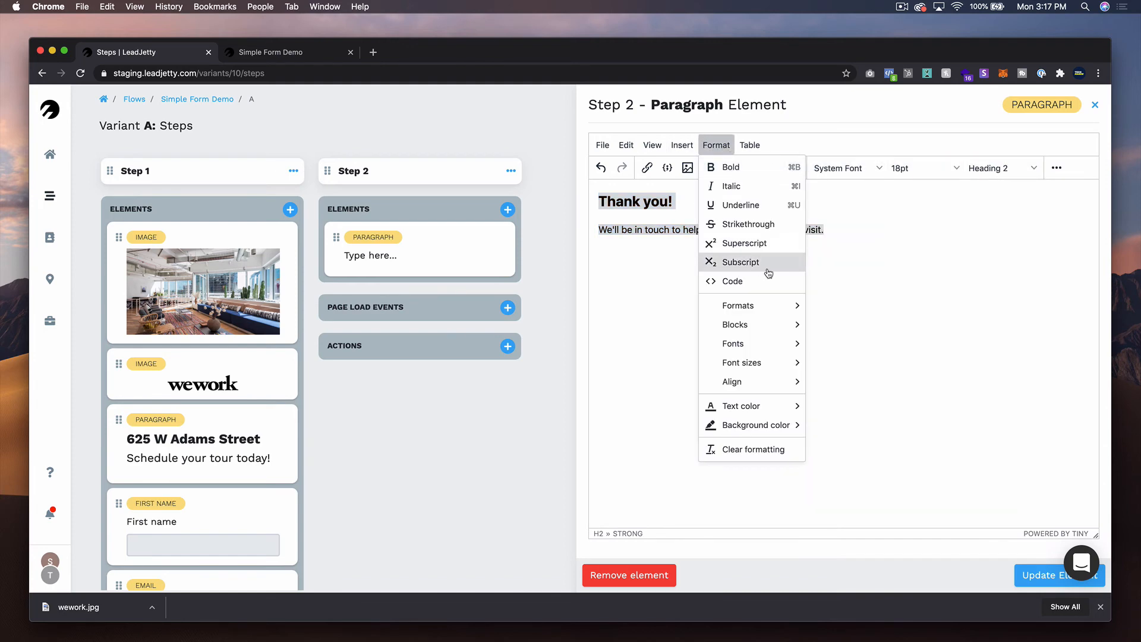
{"action": "mouse_move", "coordinate": [756, 406]}
{"action": "mouse_move", "coordinate": [761, 382]}
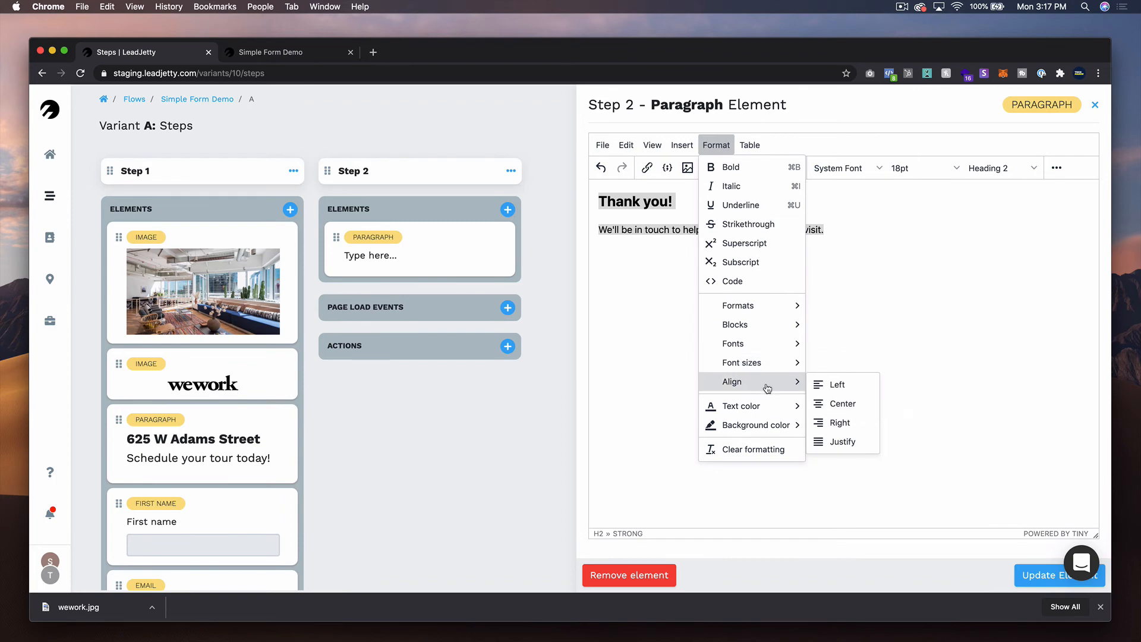
{"action": "left_click", "coordinate": [839, 400]}
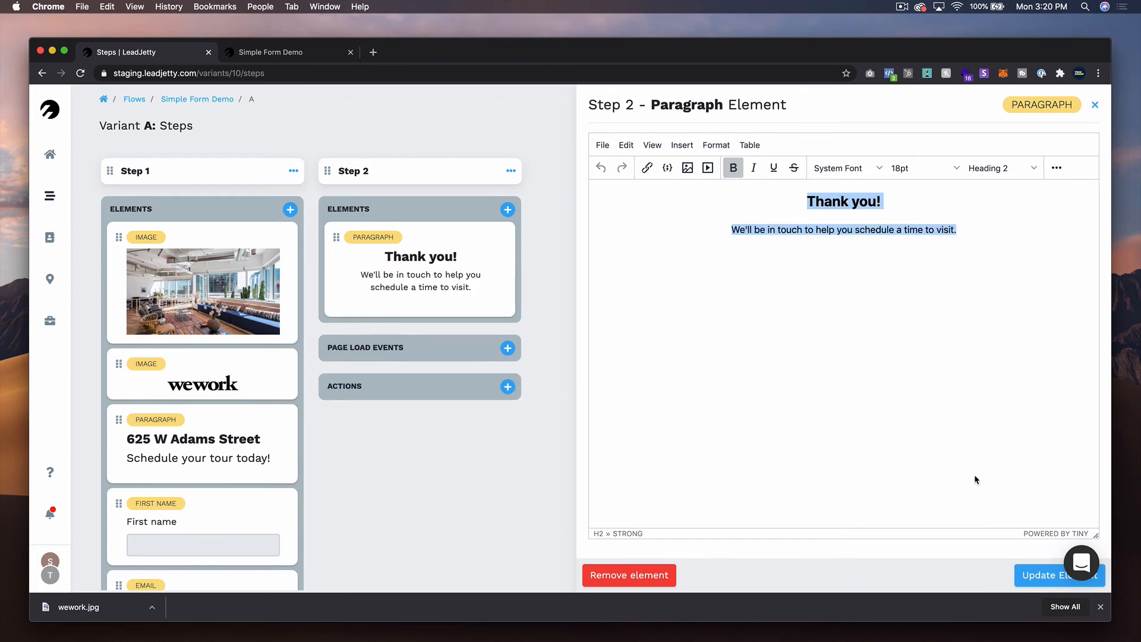
{"action": "left_click", "coordinate": [976, 476]}
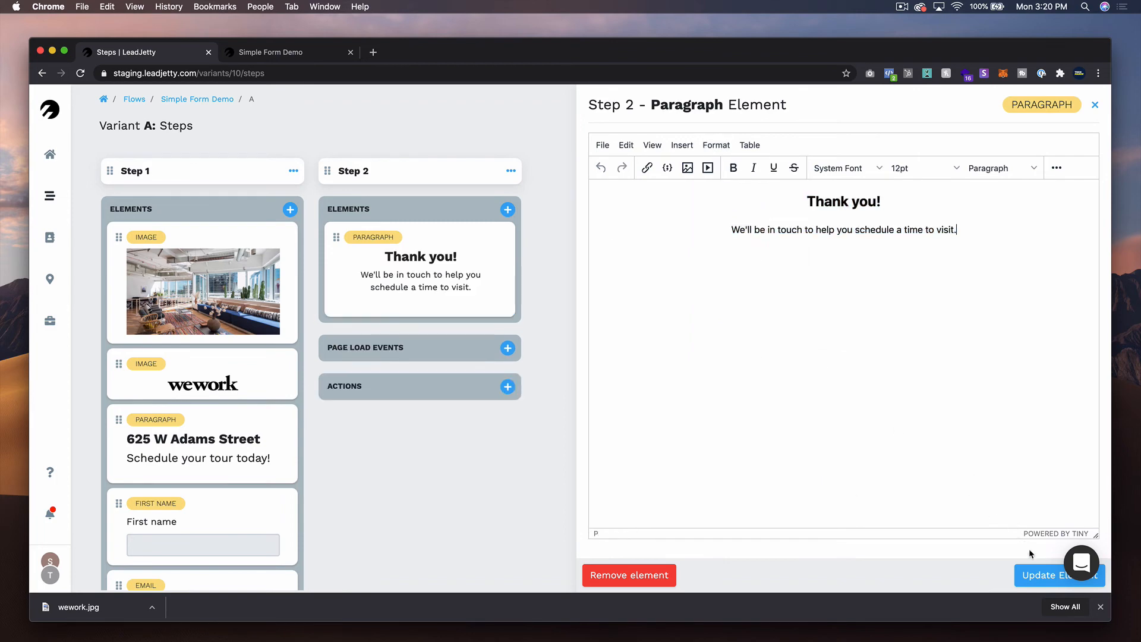
{"action": "left_click", "coordinate": [1038, 575]}
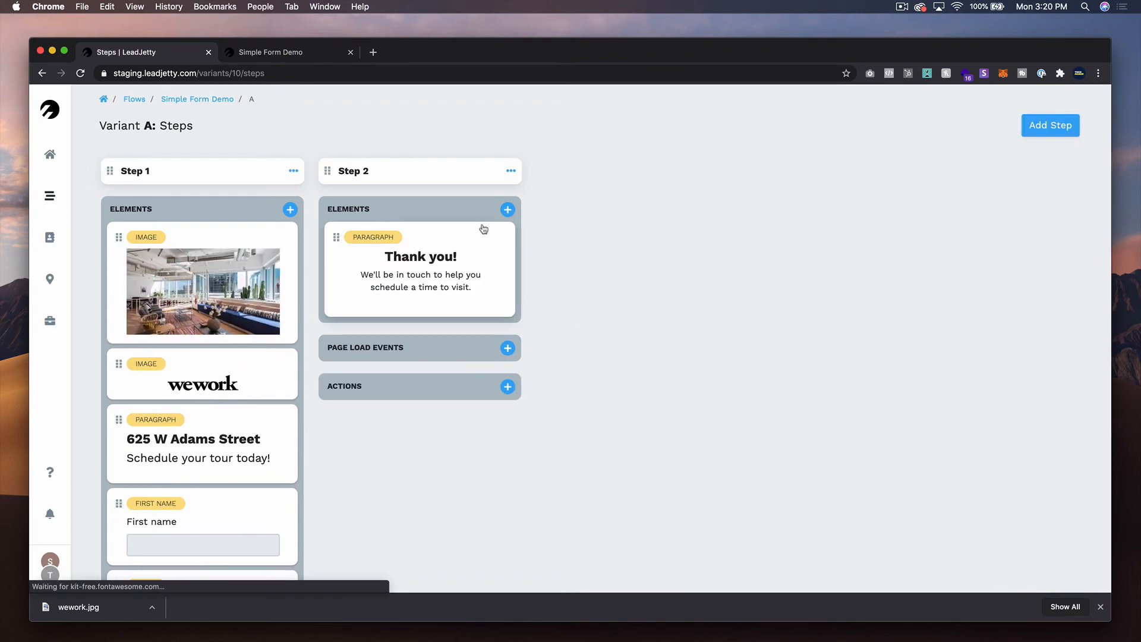
- Add an Image element to Step 2 and move it above the thank-you paragraph
{"action": "left_click", "coordinate": [507, 209]}
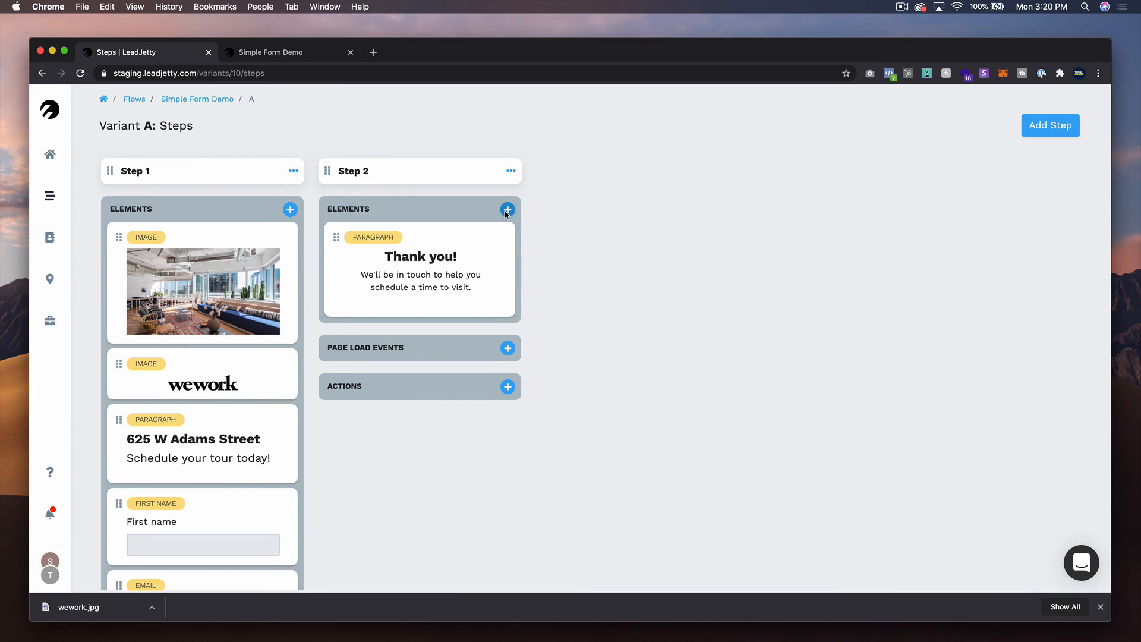
{"action": "left_click", "coordinate": [562, 450]}
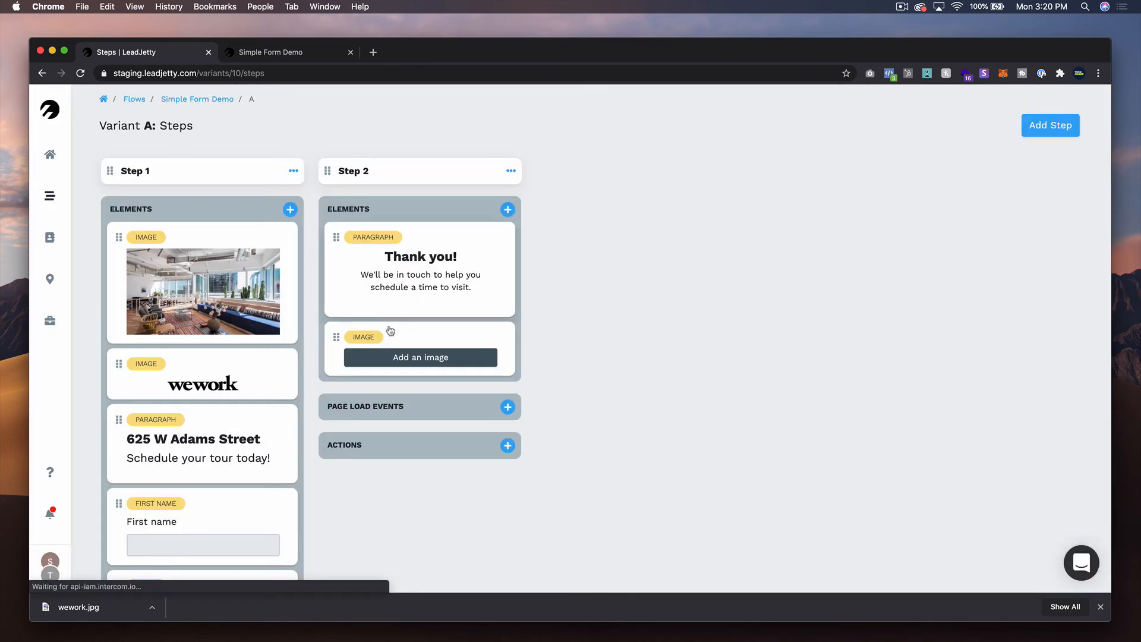
{"action": "left_click_drag", "start_coordinate": [337, 337], "coordinate": [337, 237]}
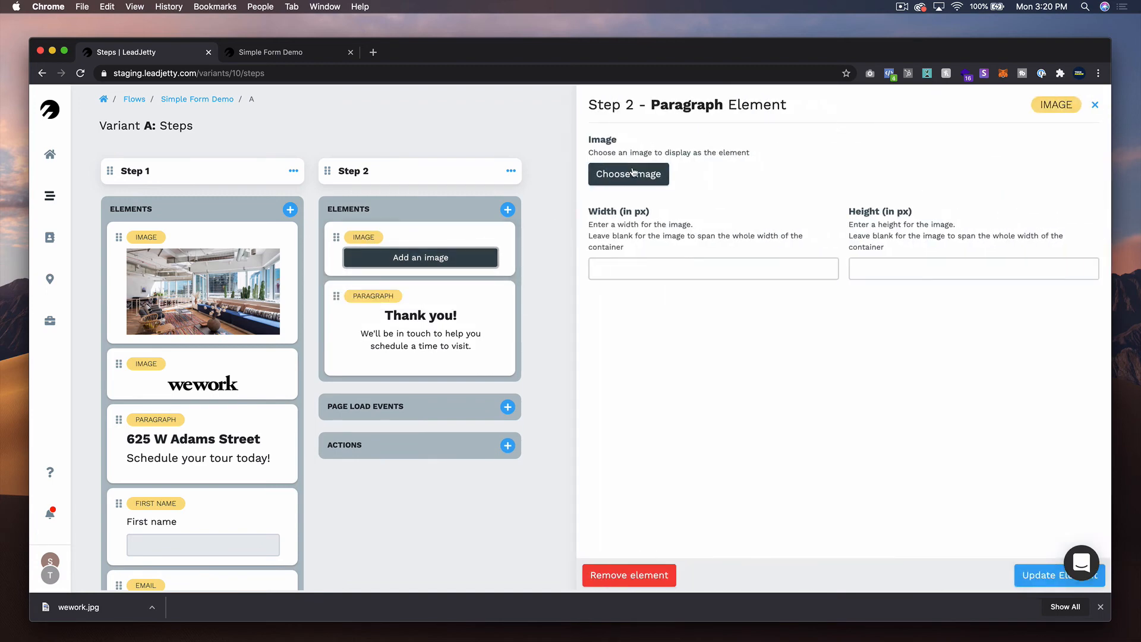
- Assign 1280px-WeWork.svg.png to Step 2's image element with a width of 120 px and update the element
{"action": "left_click", "coordinate": [630, 173]}
{"action": "left_click", "coordinate": [402, 135]}
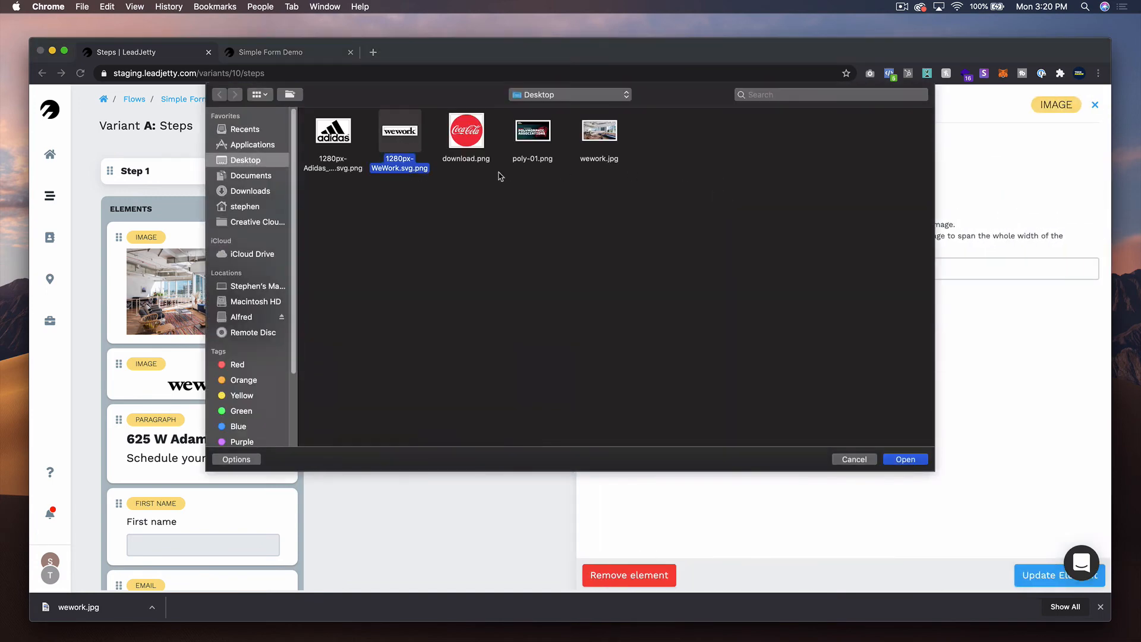
{"action": "left_click", "coordinate": [900, 460]}
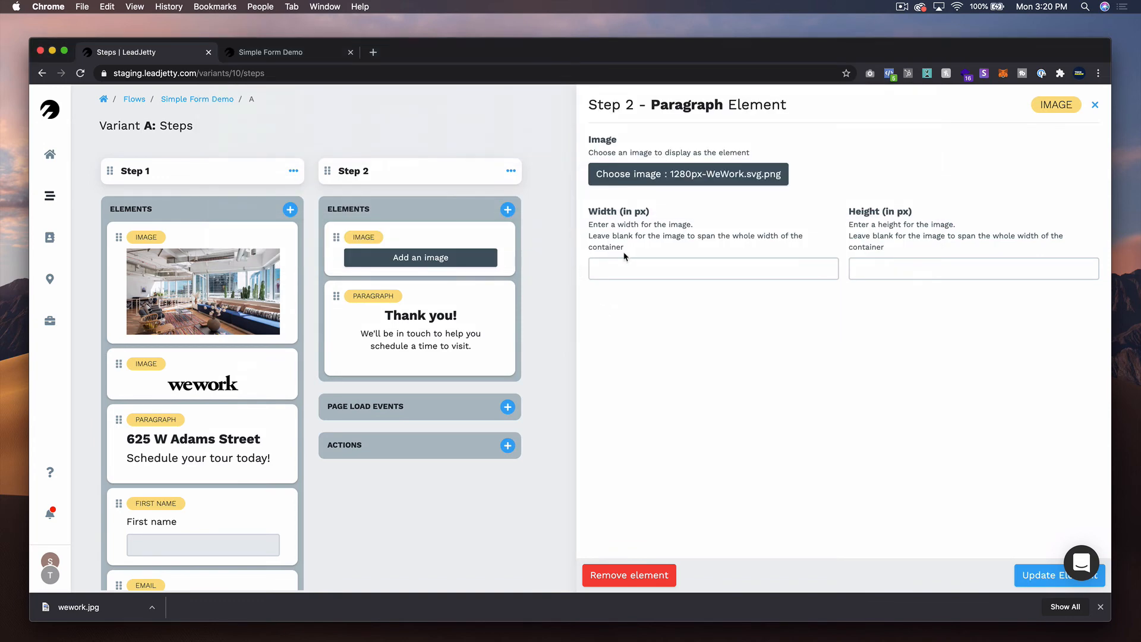
{"action": "left_click", "coordinate": [628, 260]}
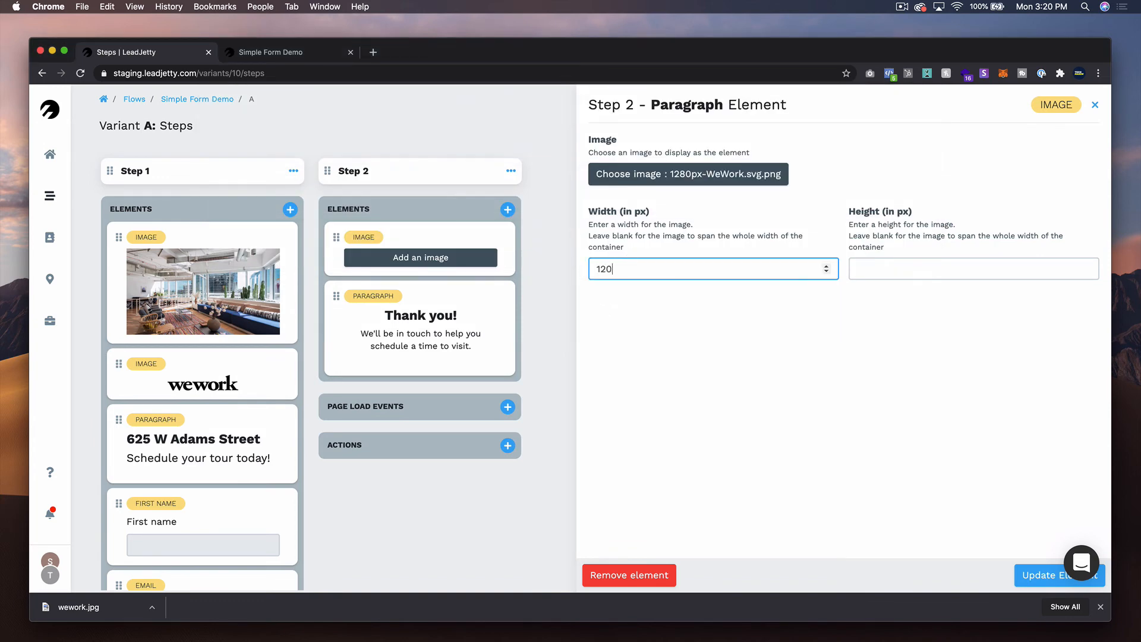
{"action": "left_click", "coordinate": [1037, 574]}
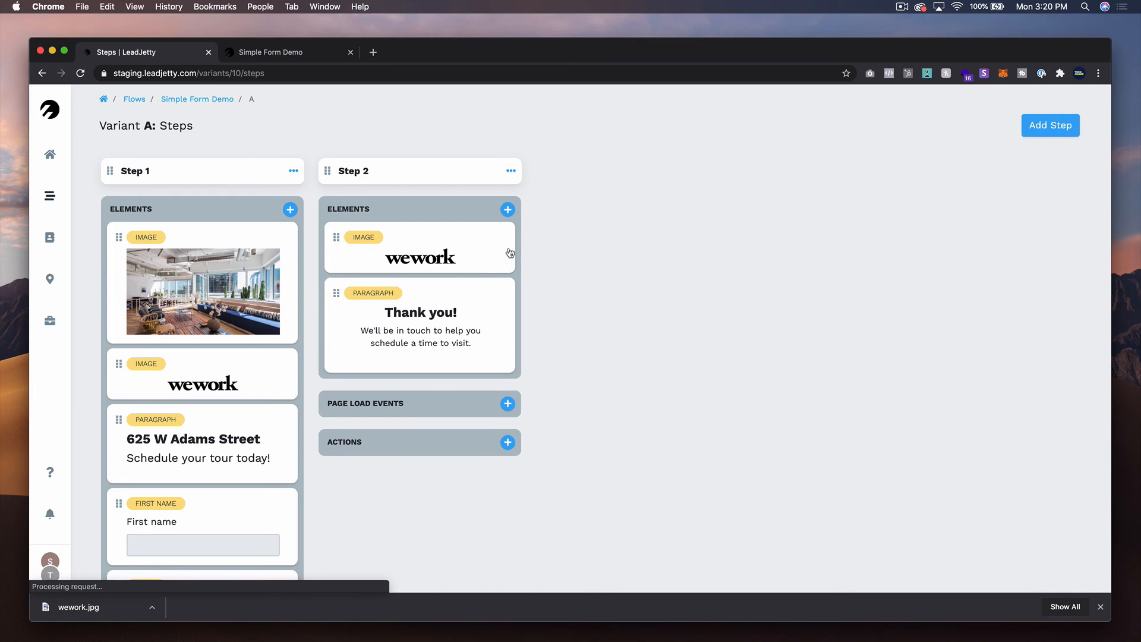
- Enable vertical centering in Step 2's settings and save the changes
{"action": "left_click", "coordinate": [511, 170]}
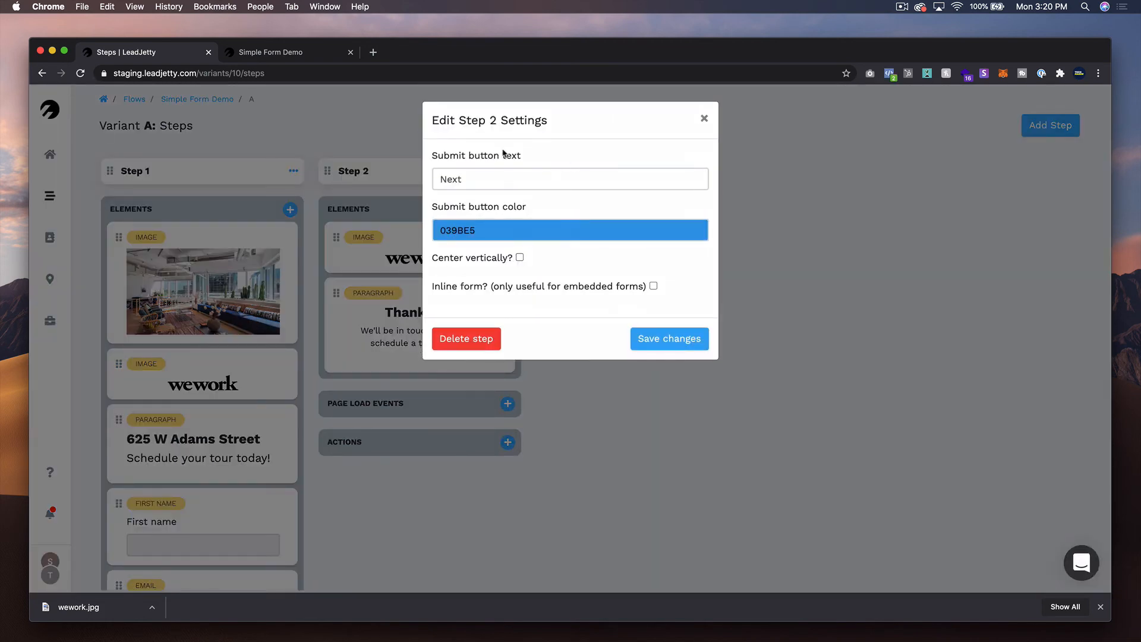
{"action": "left_click", "coordinate": [520, 257]}
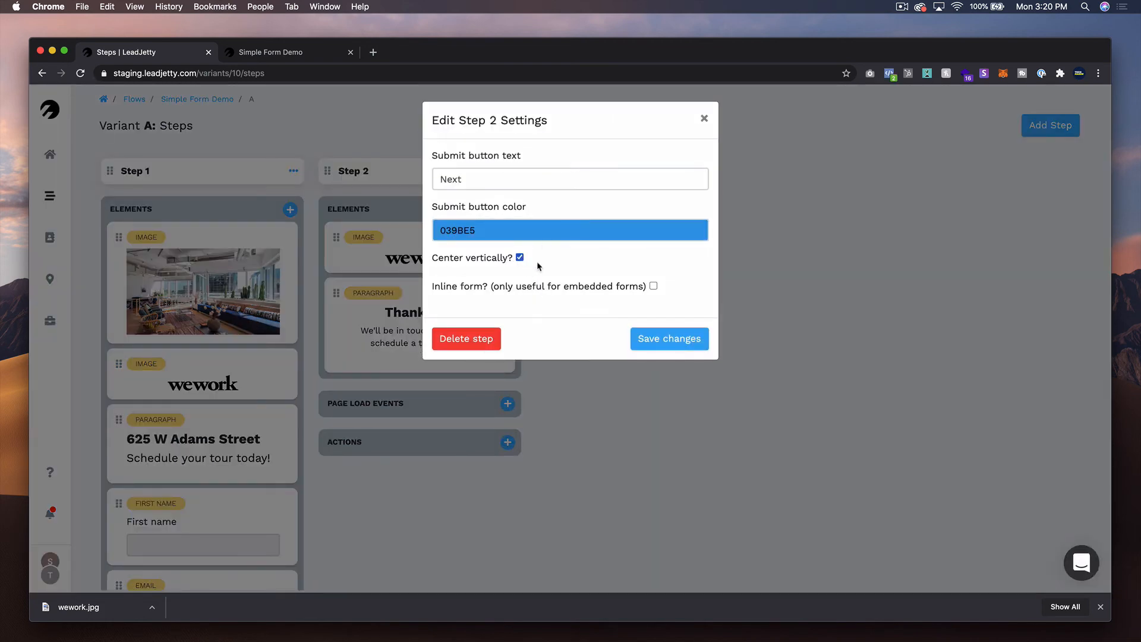
{"action": "left_click", "coordinate": [667, 338]}
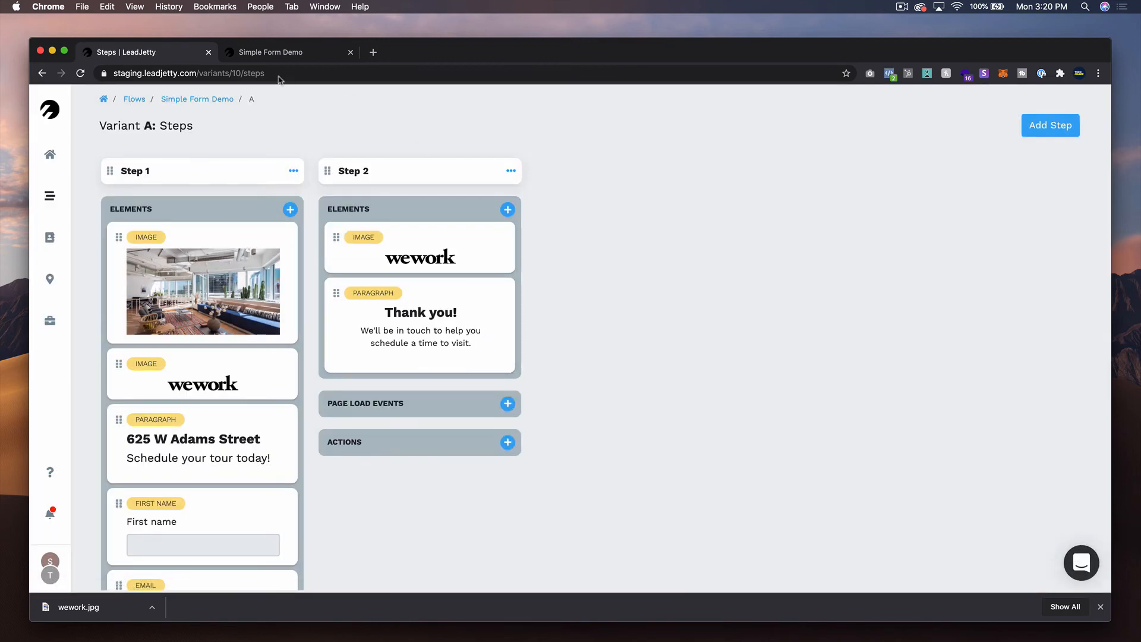
- Reload the live Simple Form Demo and fill in the visitor's first name and email
{"action": "left_click", "coordinate": [284, 52]}
{"action": "left_click", "coordinate": [80, 74]}
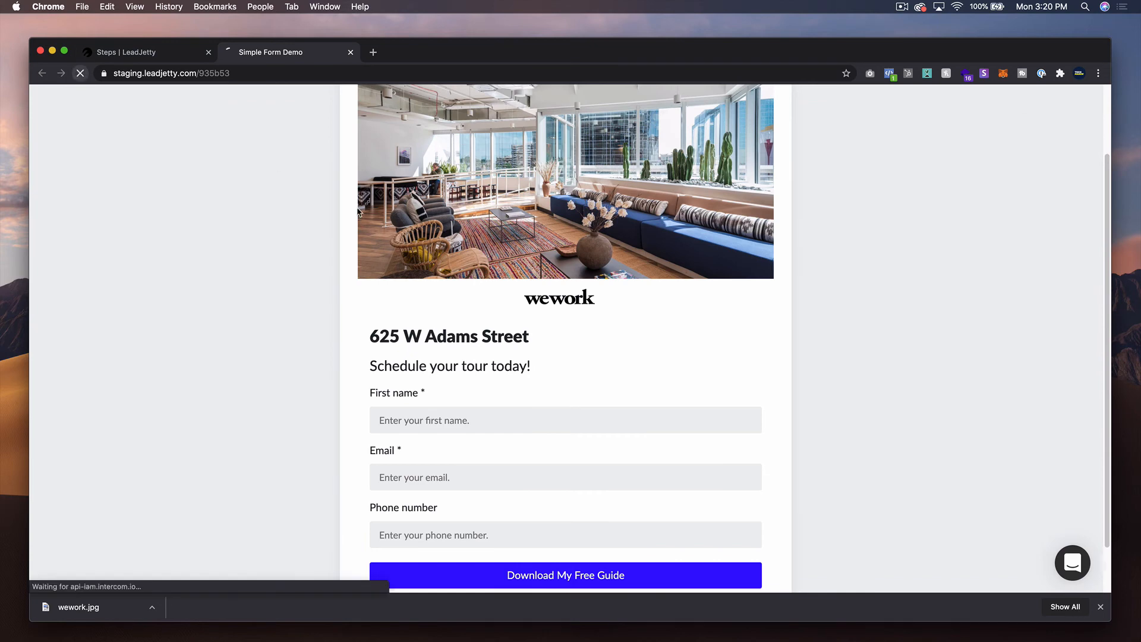
{"action": "type", "text": "S"}
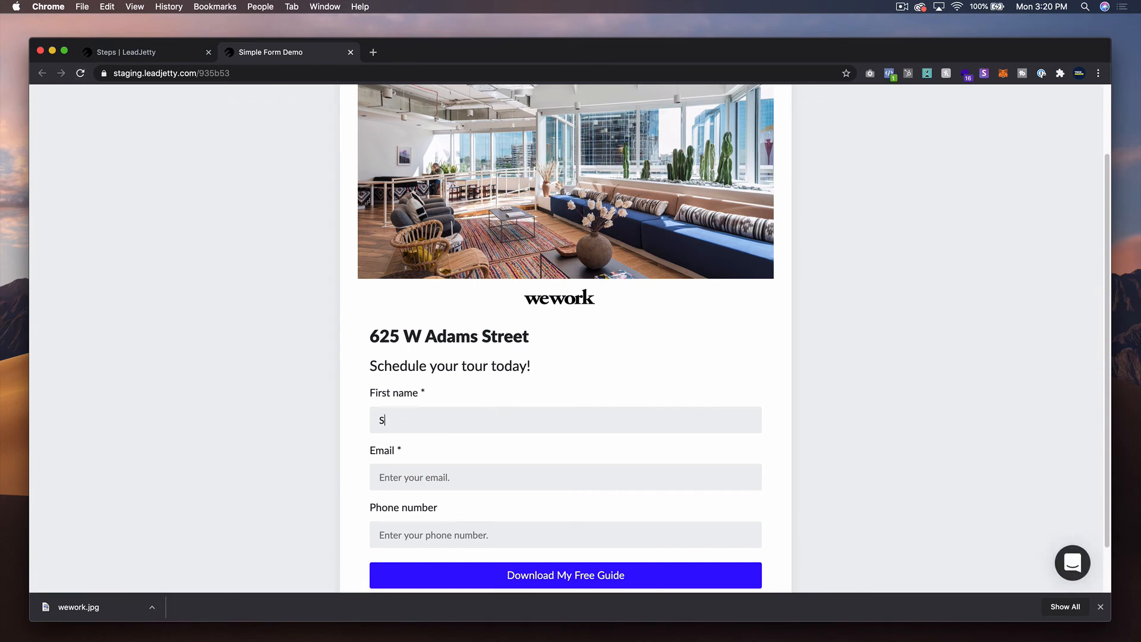
{"action": "type", "text": "tephen"}
{"action": "key", "text": "Tab"}
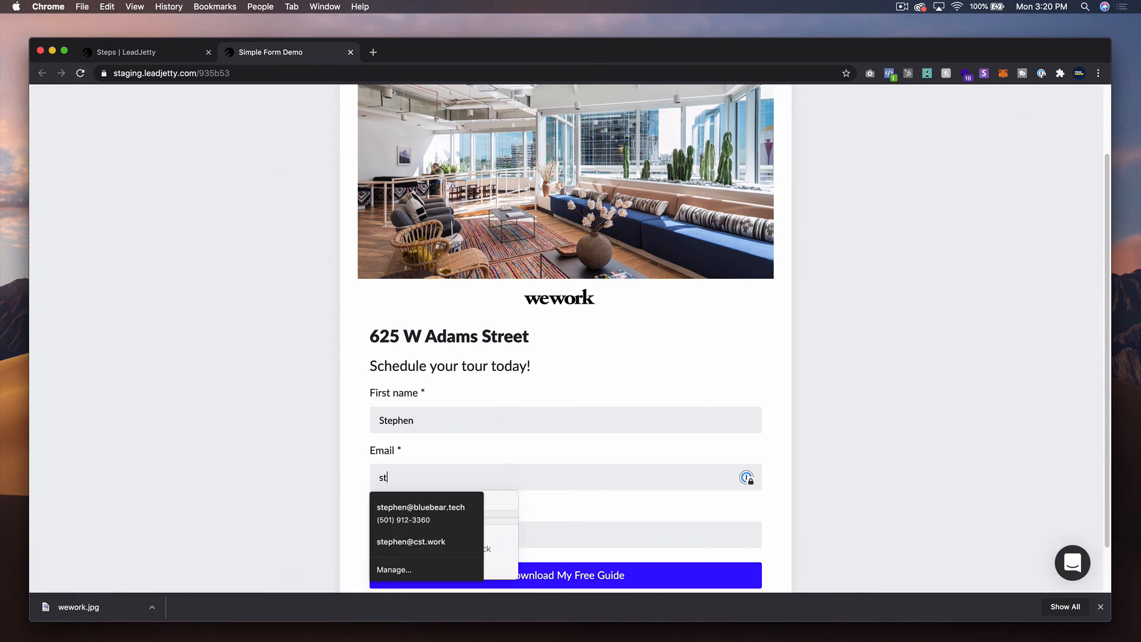
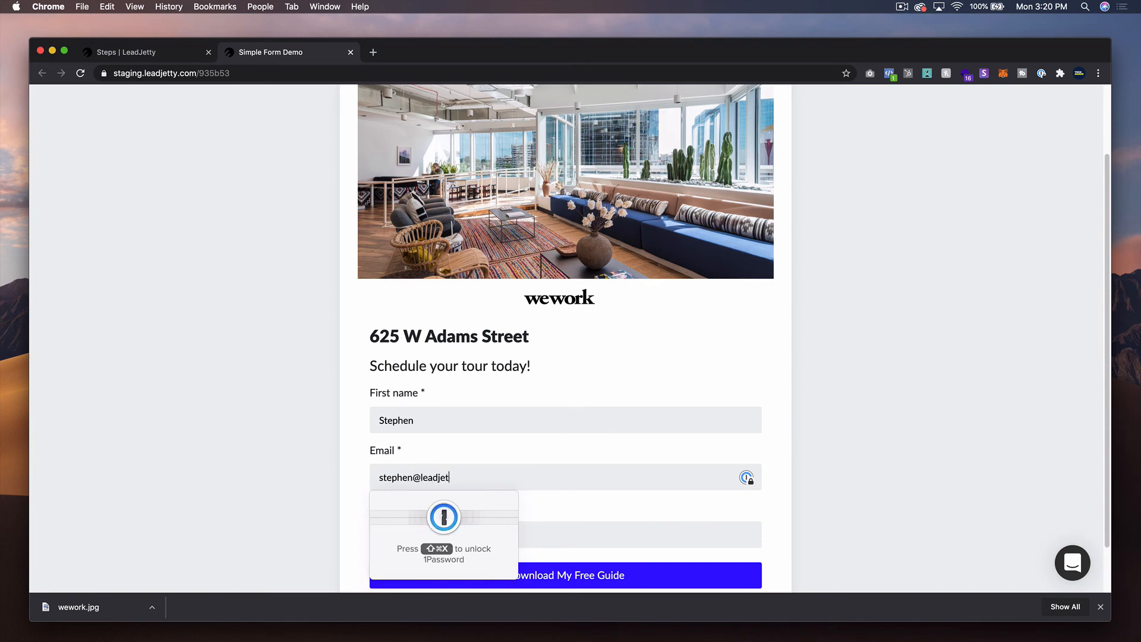
{"action": "left_click", "coordinate": [822, 472]}
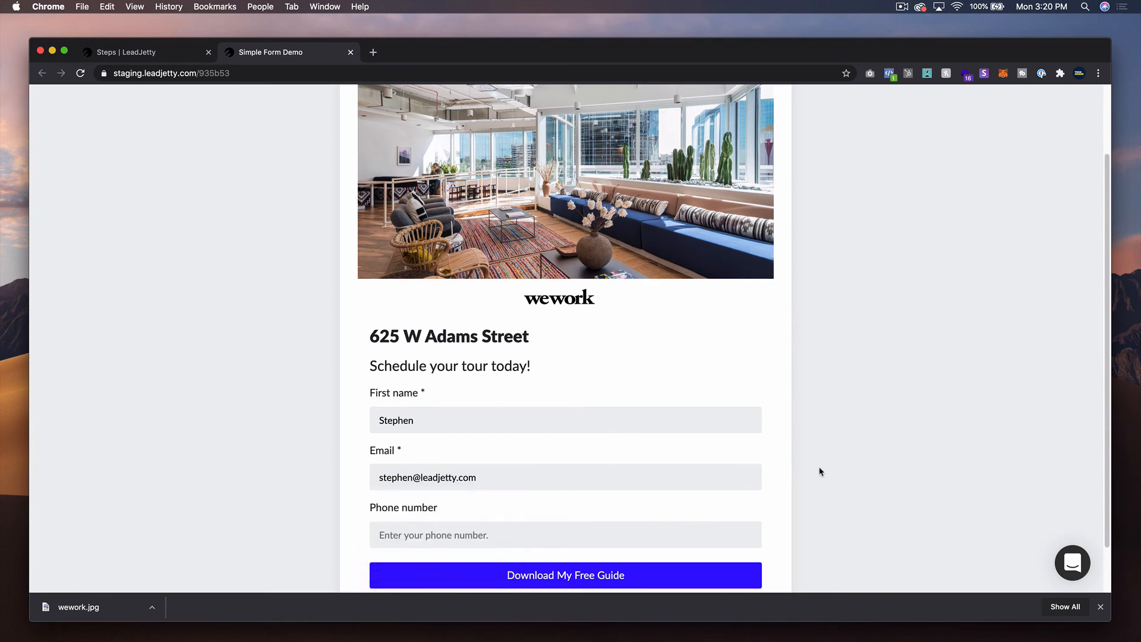
- Submit the live form with Download My Free Guide to go to the thank-you step
{"action": "scroll", "coordinate": [391, 474], "scroll_direction": "down", "scroll_amount": 3}
{"action": "scroll", "coordinate": [586, 560], "scroll_direction": "down", "scroll_amount": 1}
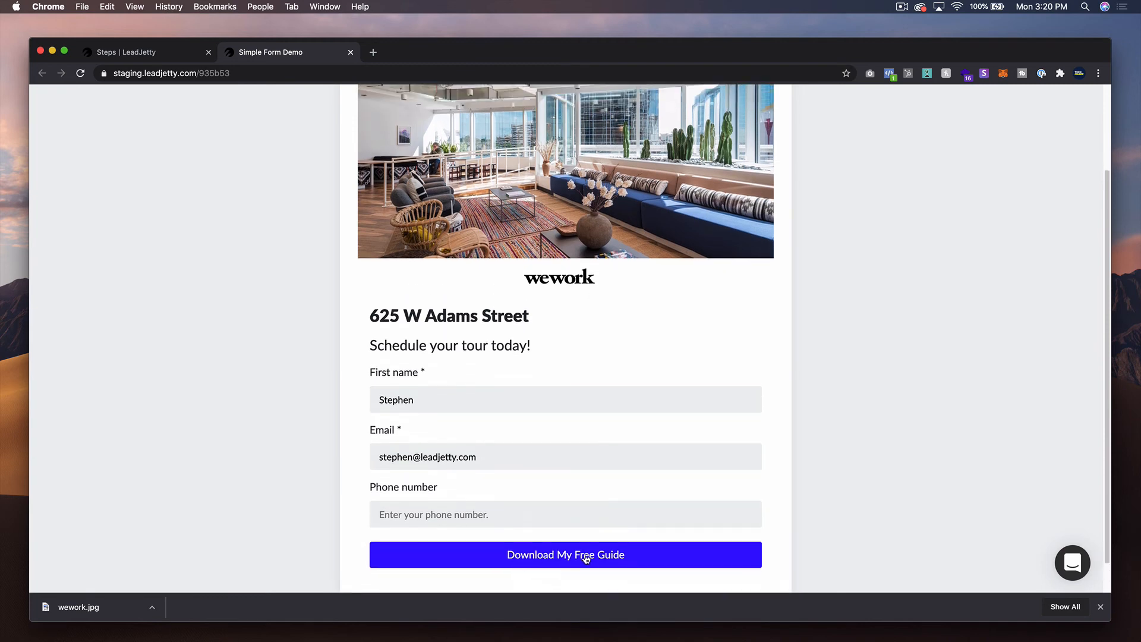
{"action": "scroll", "coordinate": [580, 557], "scroll_direction": "up", "scroll_amount": 1}
{"action": "left_click", "coordinate": [570, 557]}
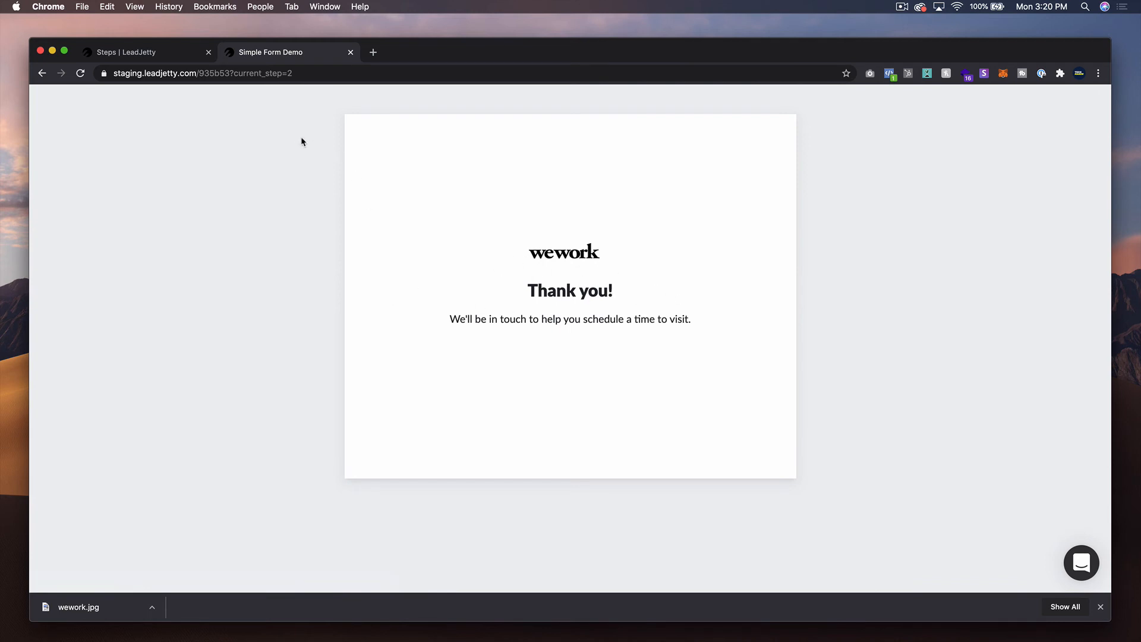
- Return to the flow's step editor and start a Step 1 action that adds the email subscriber to a ConvertKit form
{"action": "left_click", "coordinate": [160, 60]}
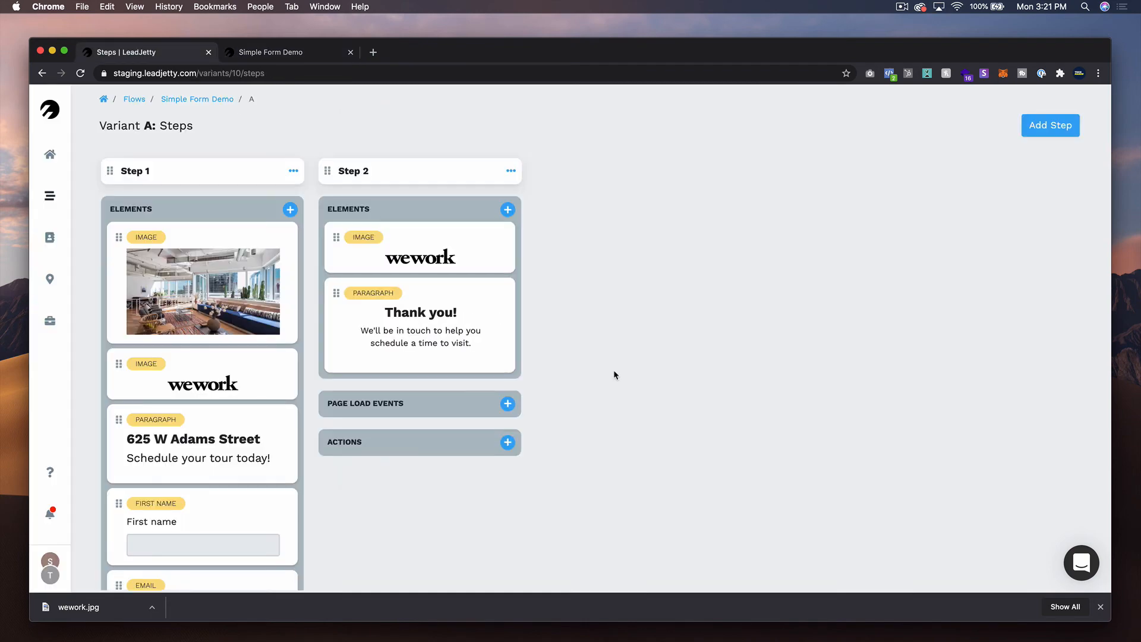
{"action": "scroll", "coordinate": [302, 367], "scroll_direction": "down", "scroll_amount": 5}
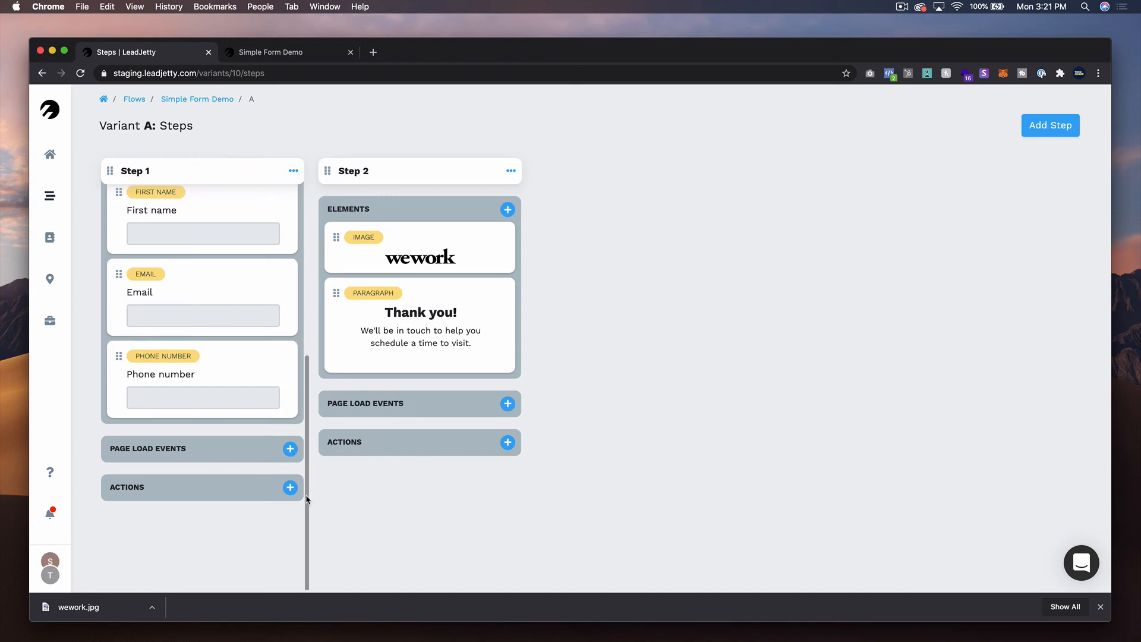
{"action": "scroll", "coordinate": [306, 497], "scroll_direction": "up", "scroll_amount": 5}
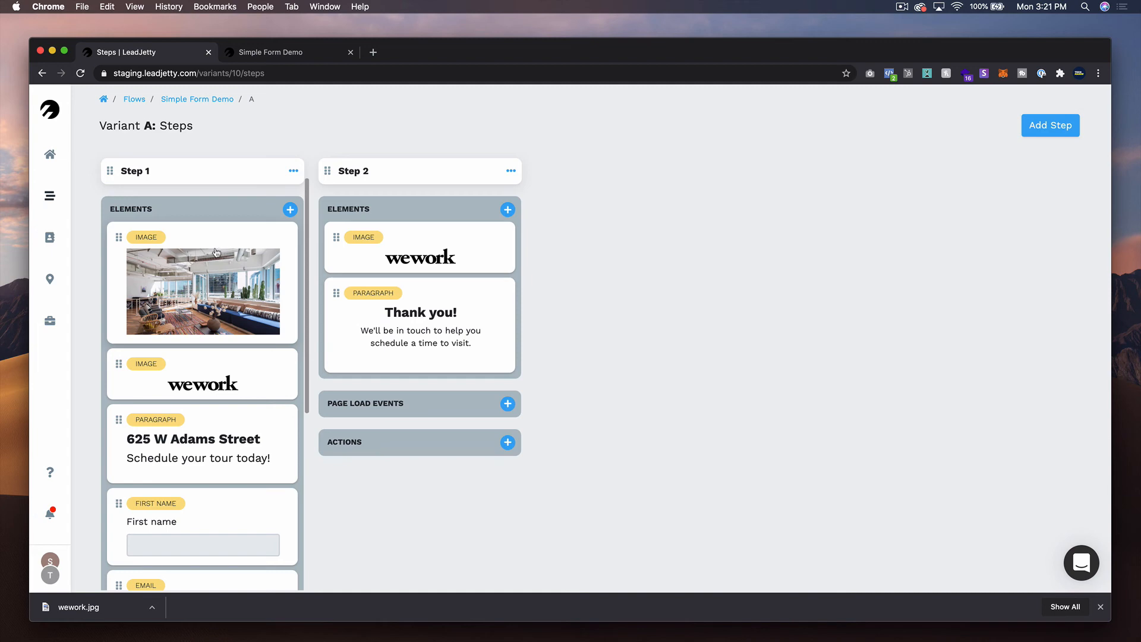
{"action": "scroll", "coordinate": [211, 315], "scroll_direction": "down", "scroll_amount": 5}
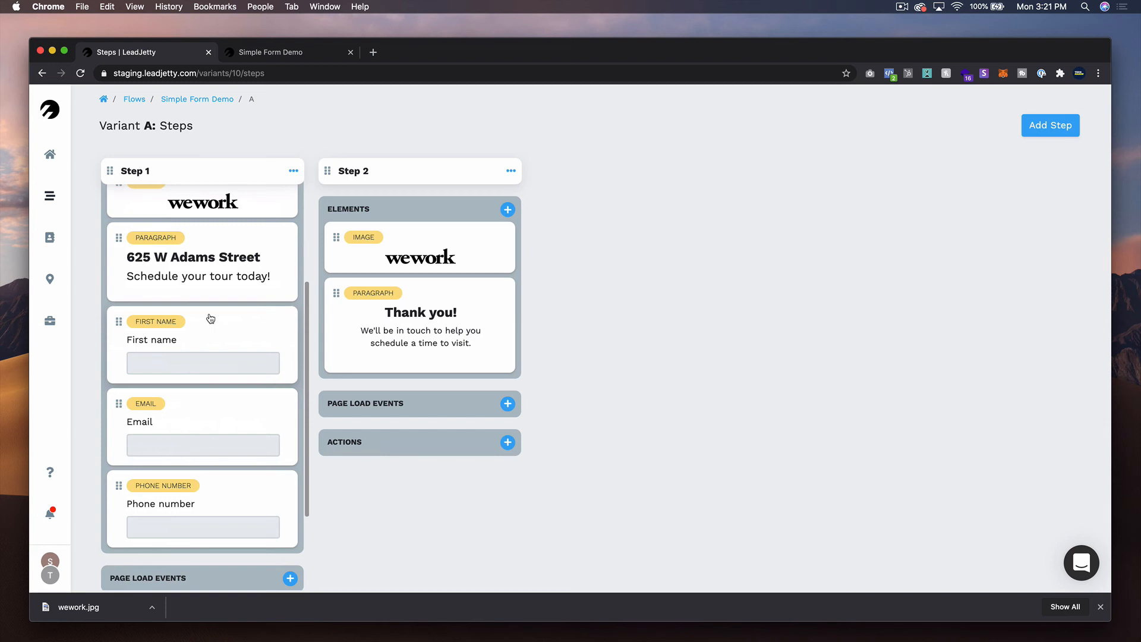
{"action": "scroll", "coordinate": [209, 318], "scroll_direction": "down", "scroll_amount": 3}
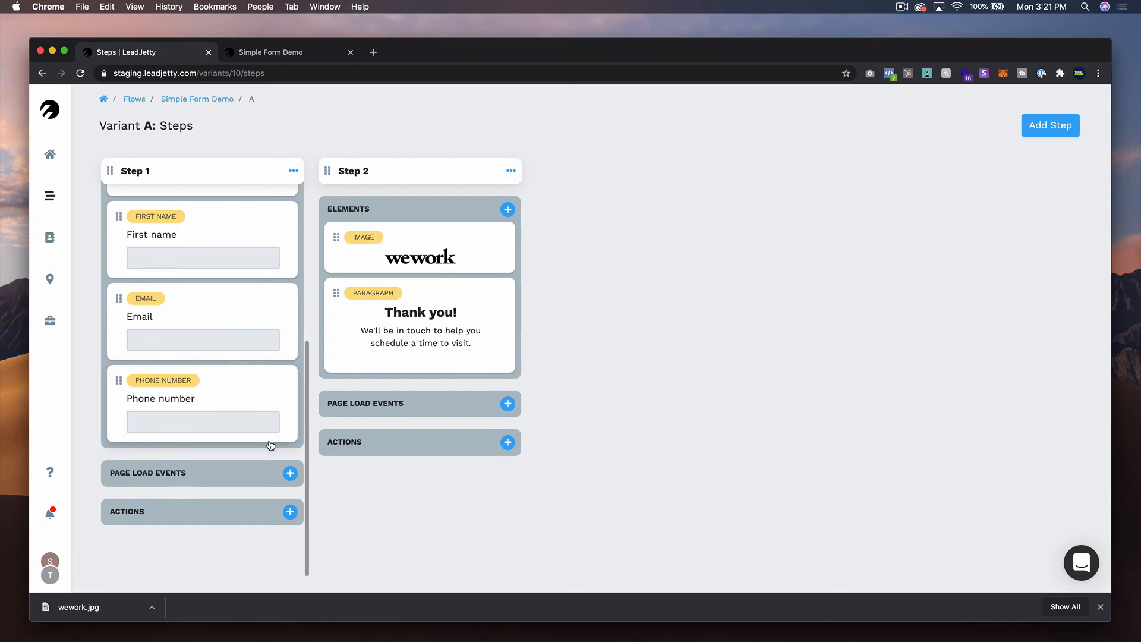
{"action": "left_click", "coordinate": [290, 512]}
{"action": "left_click", "coordinate": [561, 167]}
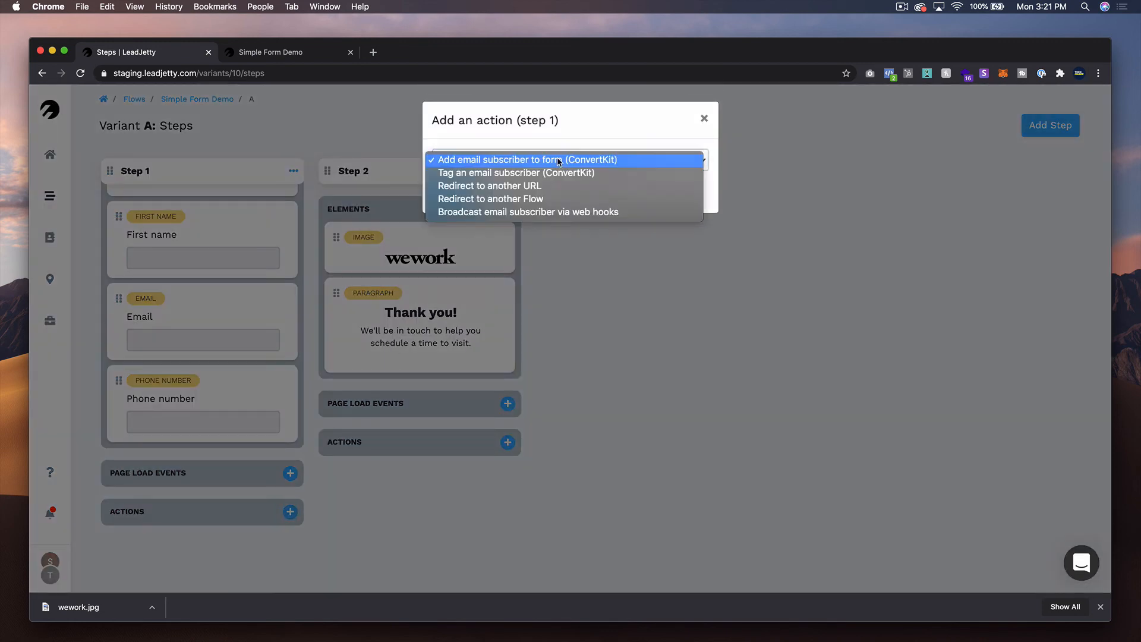
{"action": "left_click", "coordinate": [604, 134]}
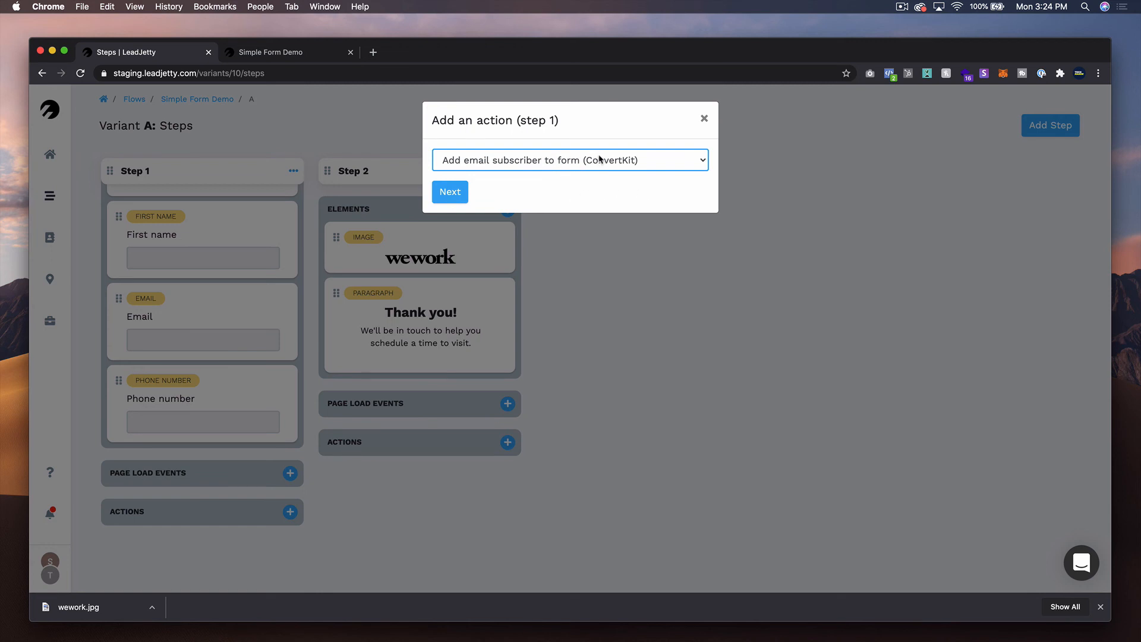
{"action": "left_click", "coordinate": [597, 162]}
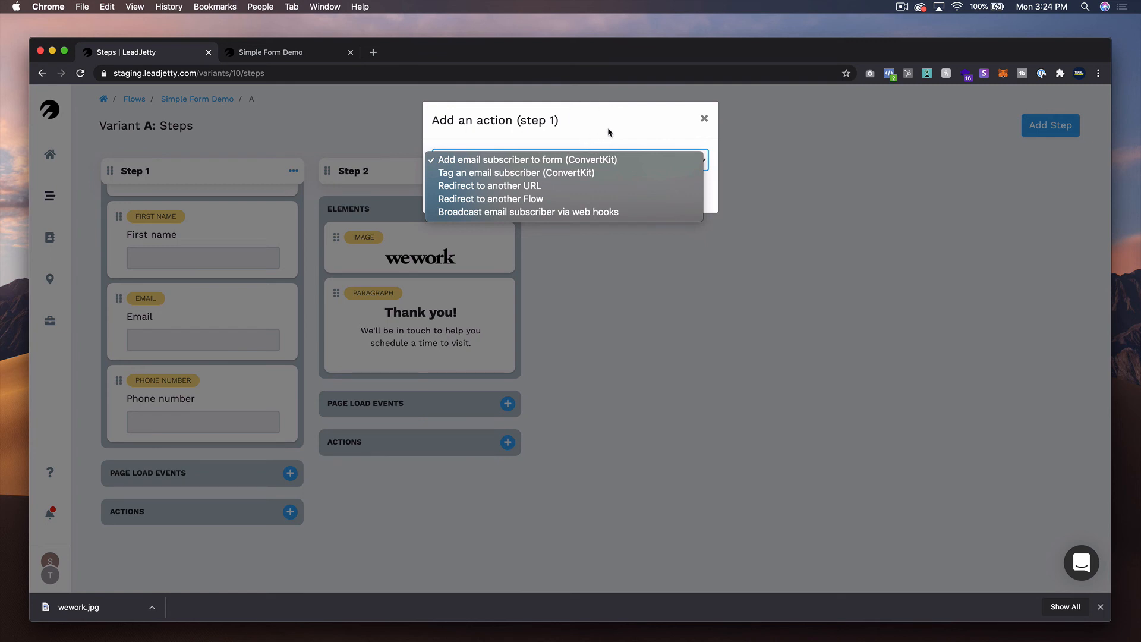
{"action": "left_click", "coordinate": [561, 158]}
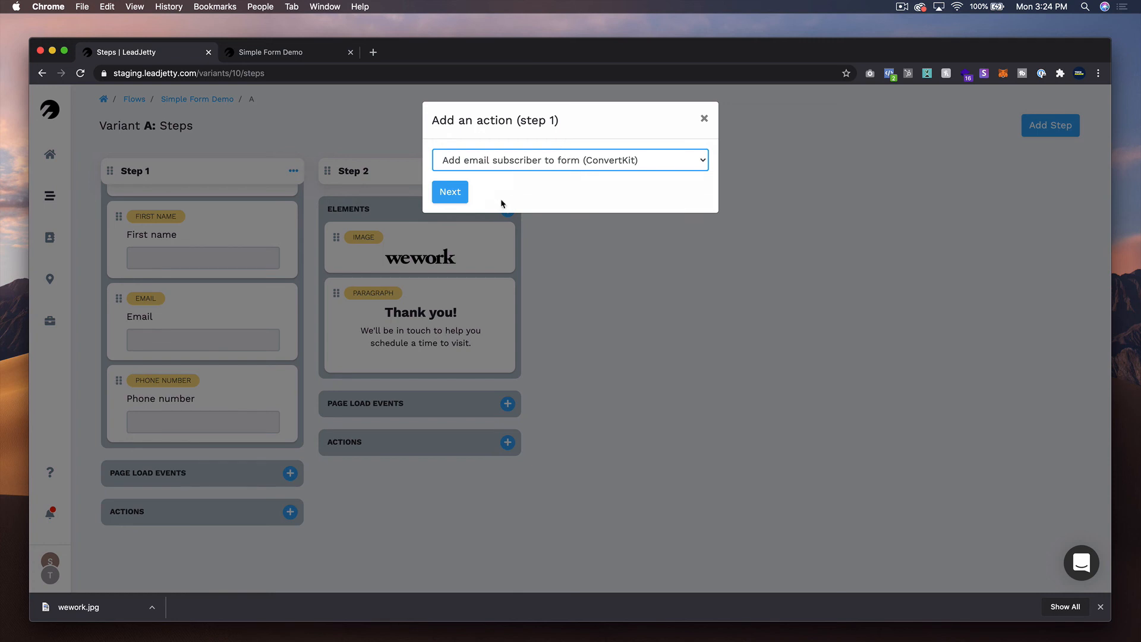
{"action": "left_click", "coordinate": [464, 192]}
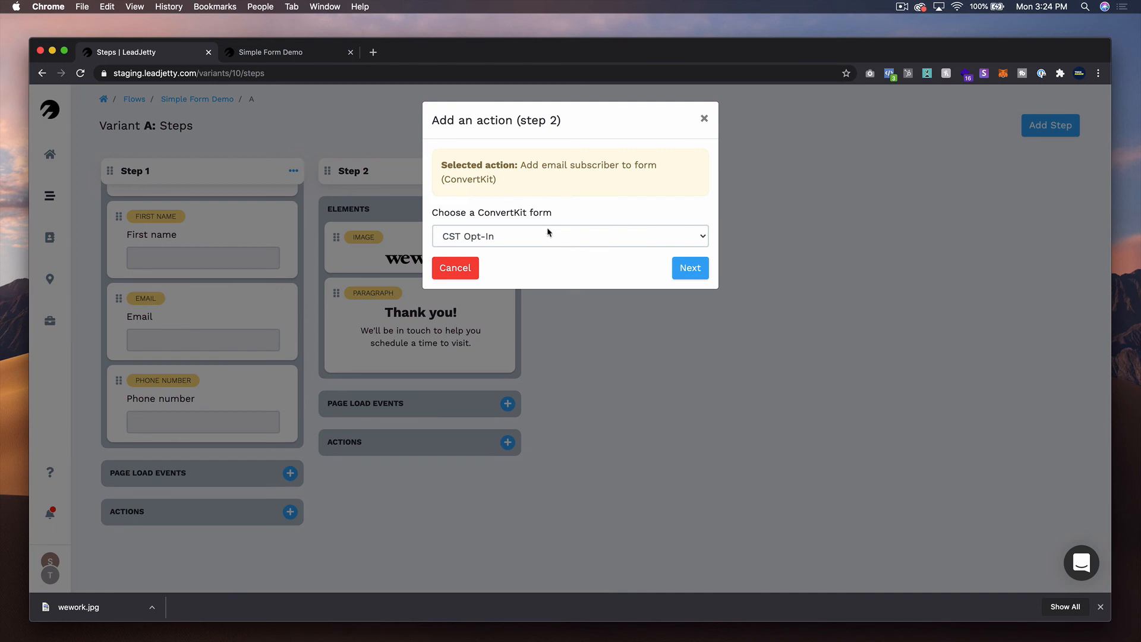
- Choose Form For LJ Testing as the action's ConvertKit form and finish the action without adding logic
{"action": "left_click", "coordinate": [552, 233]}
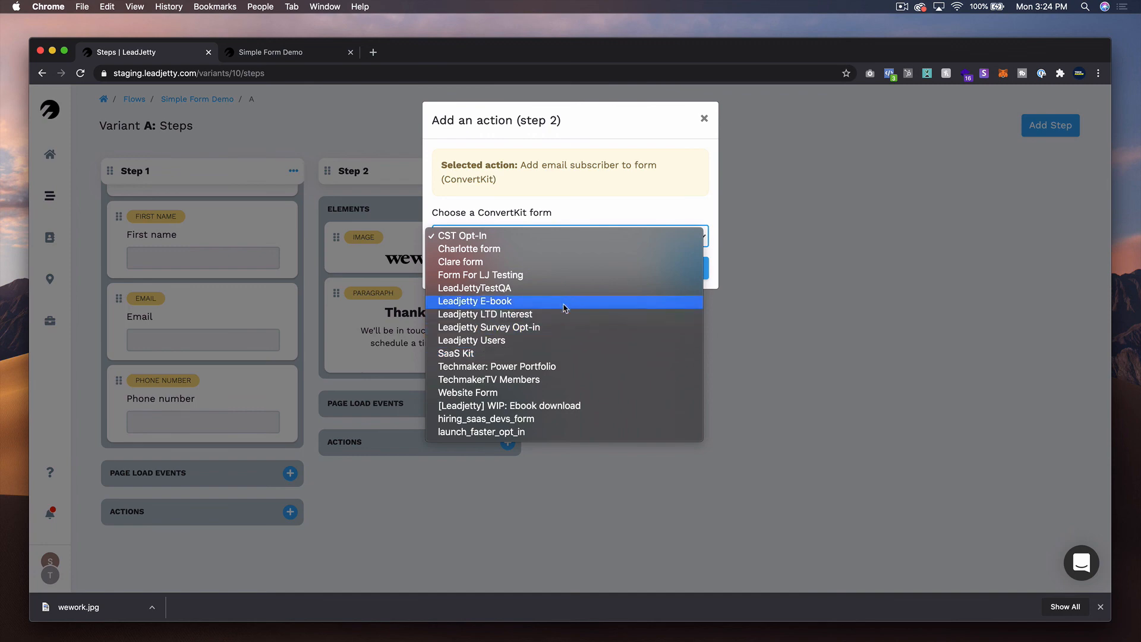
{"action": "left_click", "coordinate": [552, 275]}
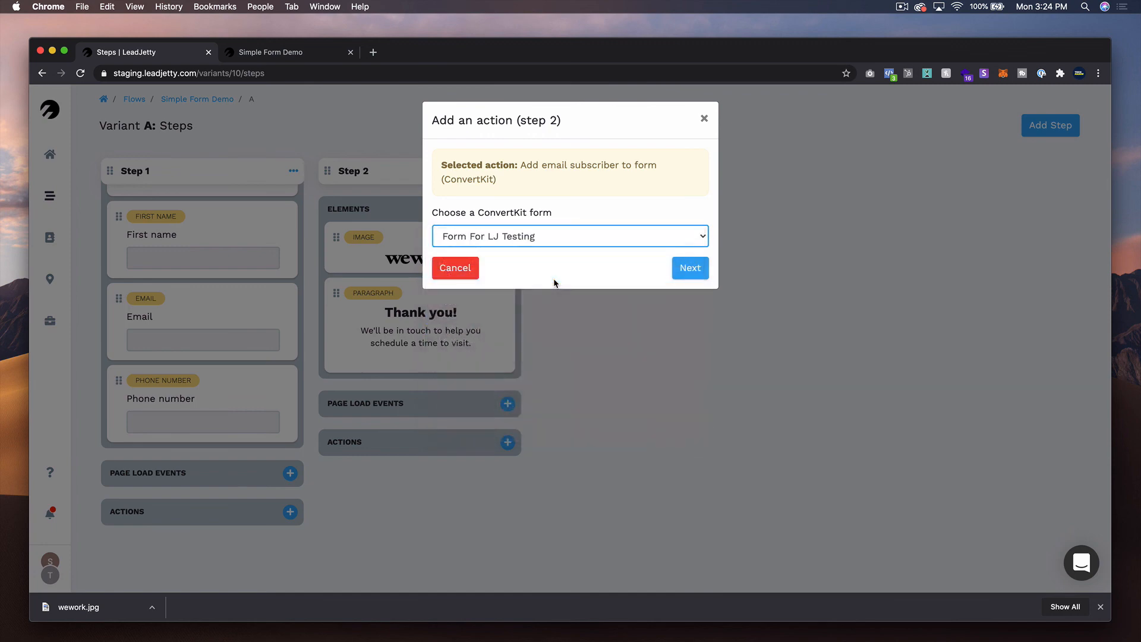
{"action": "left_click", "coordinate": [702, 271]}
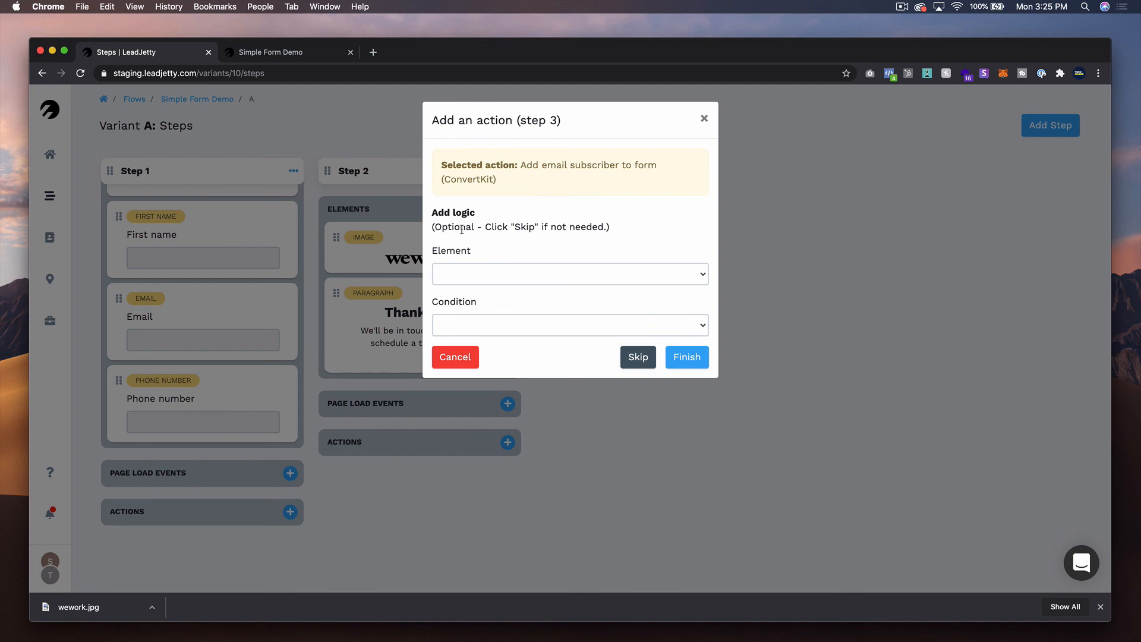
{"action": "left_click", "coordinate": [645, 360]}
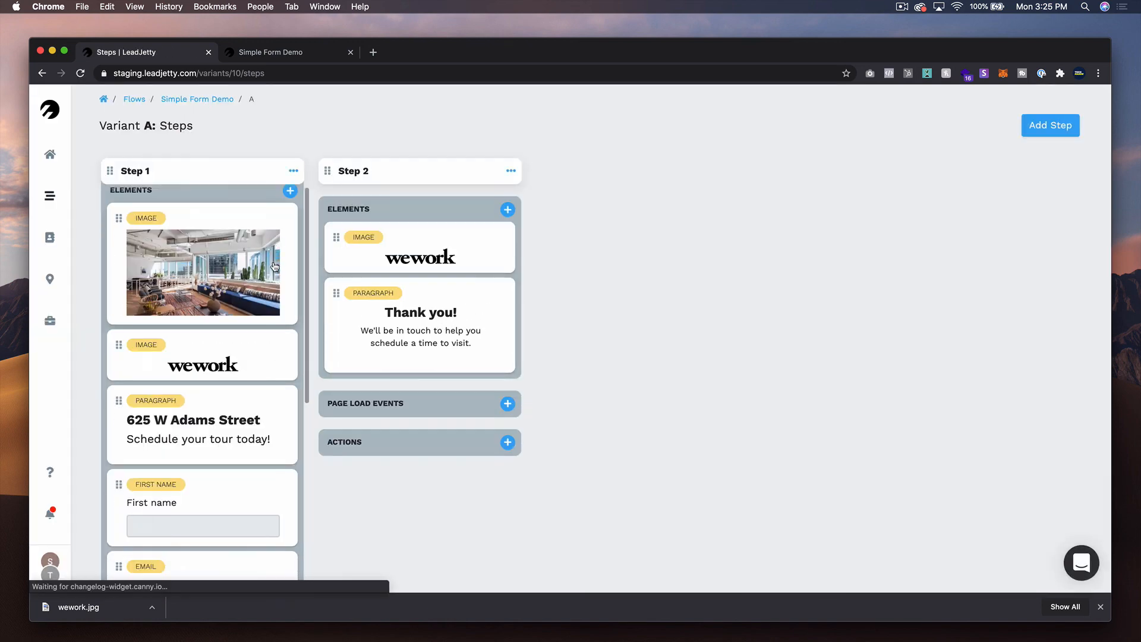
{"action": "scroll", "coordinate": [285, 309], "scroll_direction": "down", "scroll_amount": 10}
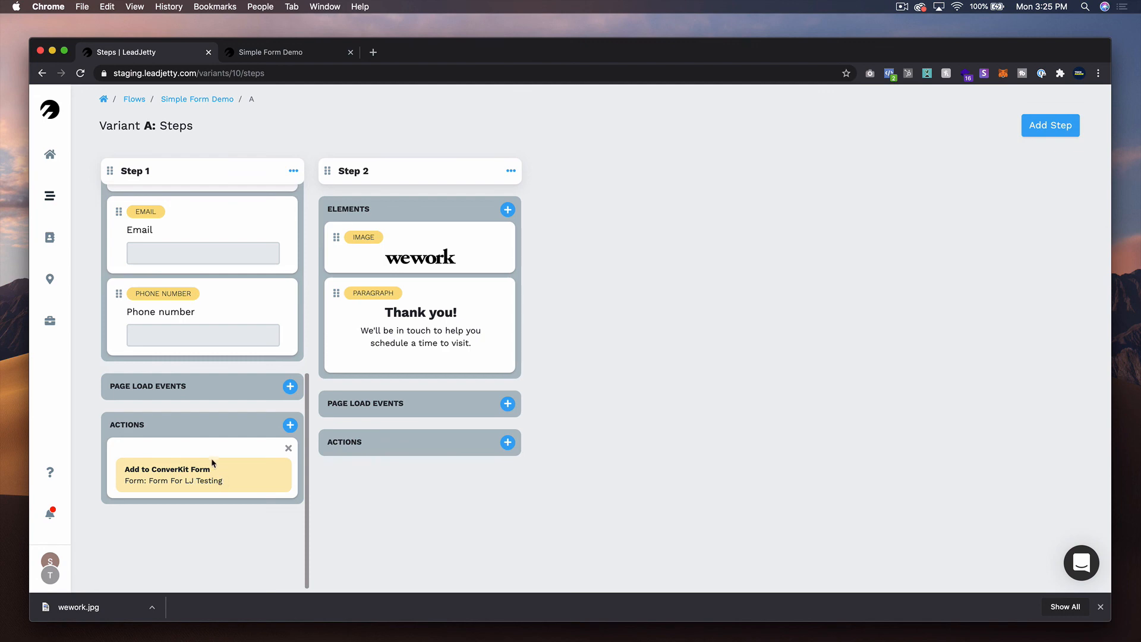
{"action": "scroll", "coordinate": [212, 274], "scroll_direction": "up", "scroll_amount": 6}
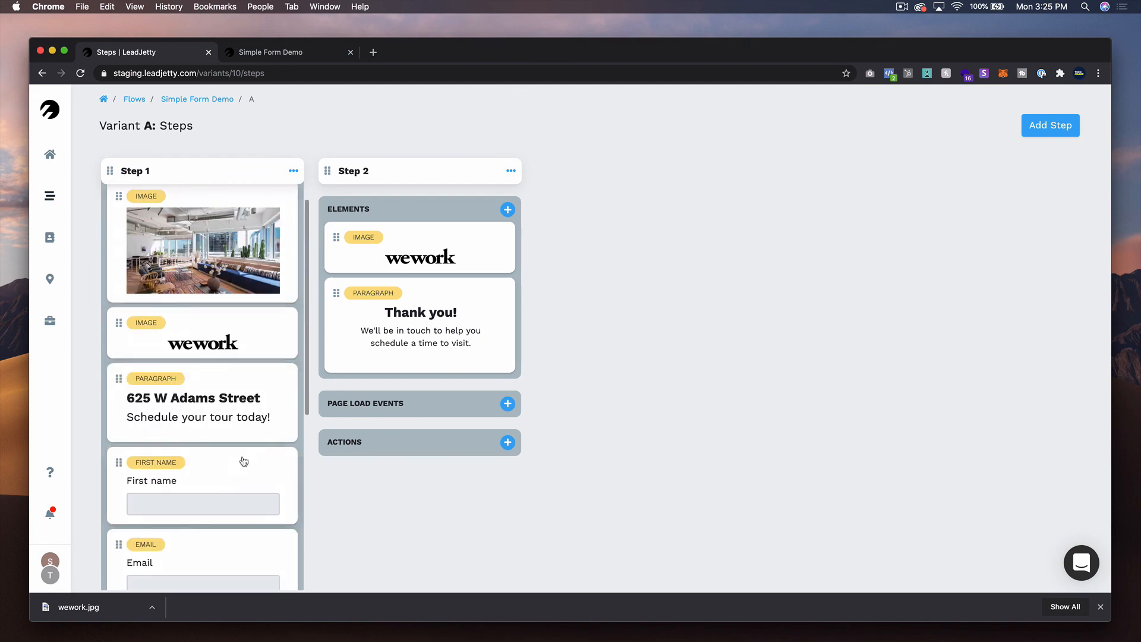
{"action": "scroll", "coordinate": [244, 462], "scroll_direction": "up", "scroll_amount": 2}
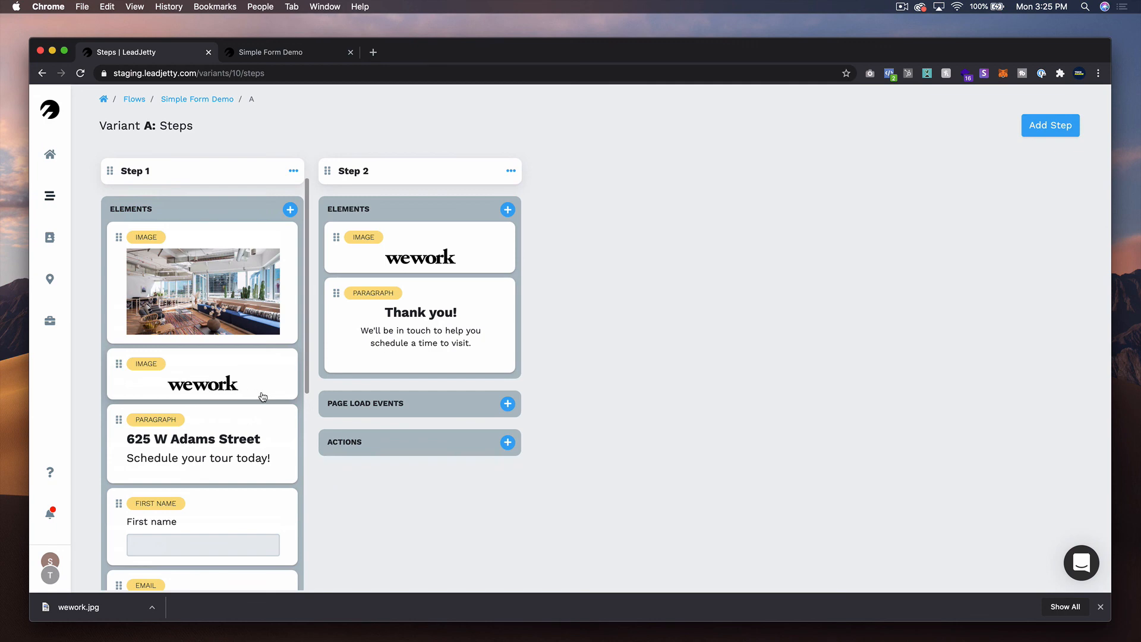
- Add a Facebook page load event to Step 2 named Lead with a value of 15 USD and save it
{"action": "scroll", "coordinate": [262, 396], "scroll_direction": "down", "scroll_amount": 5}
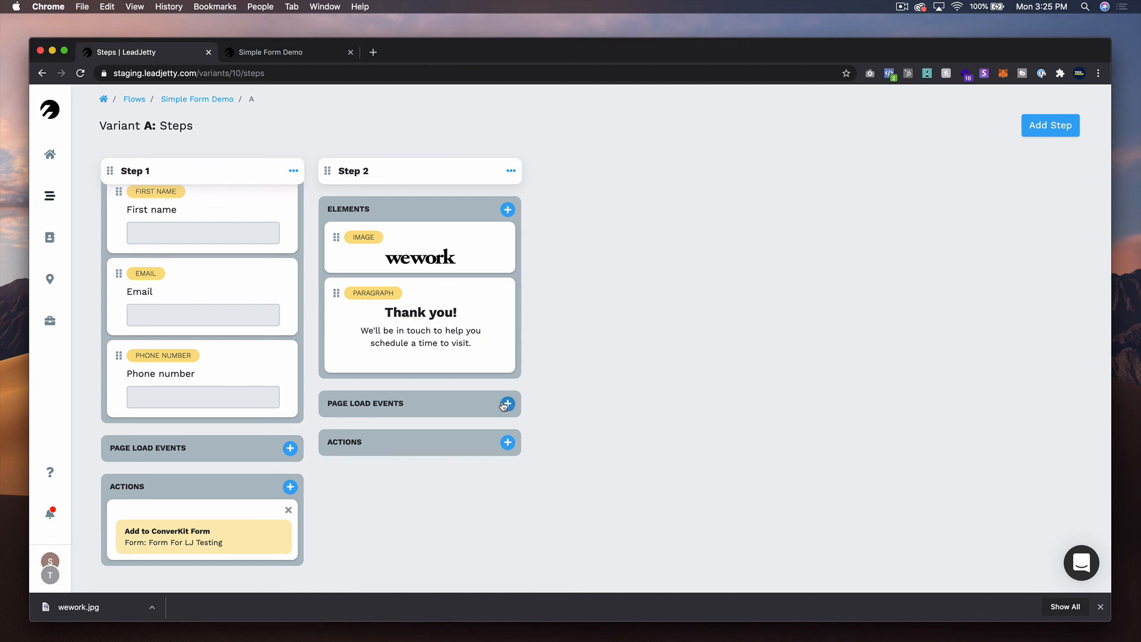
{"action": "scroll", "coordinate": [235, 375], "scroll_direction": "up", "scroll_amount": 5}
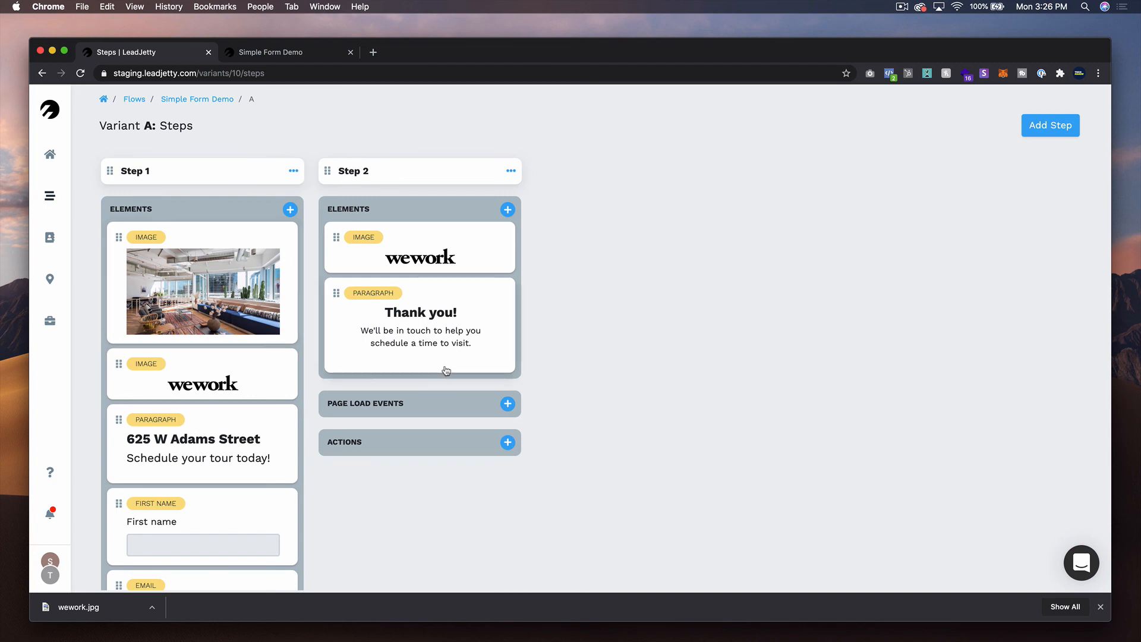
{"action": "left_click", "coordinate": [509, 404]}
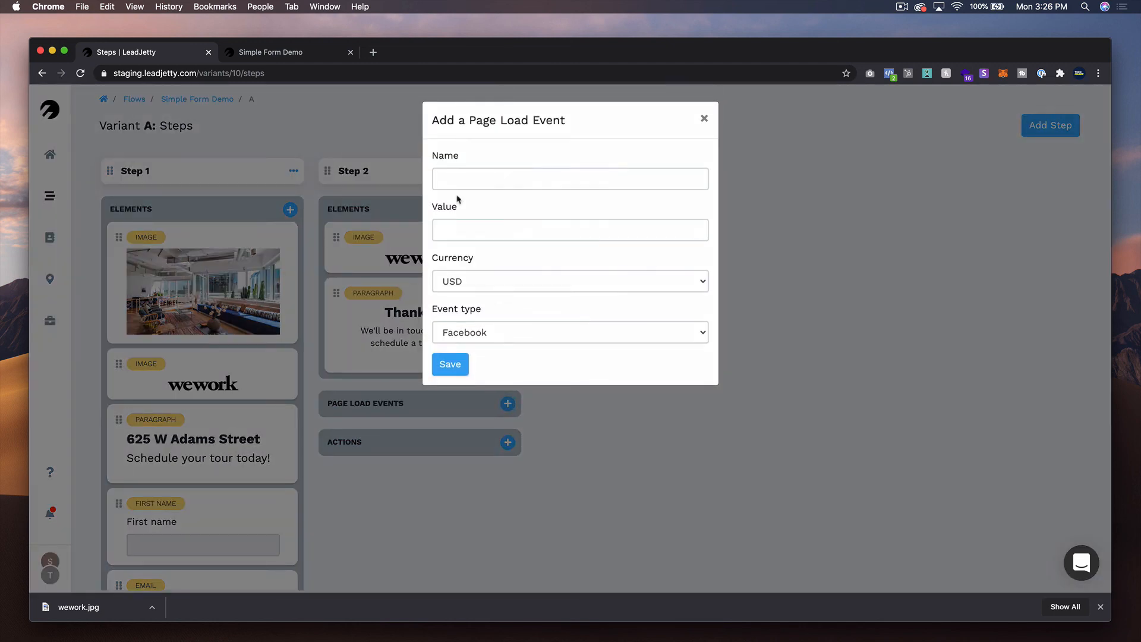
{"action": "left_click", "coordinate": [475, 182]}
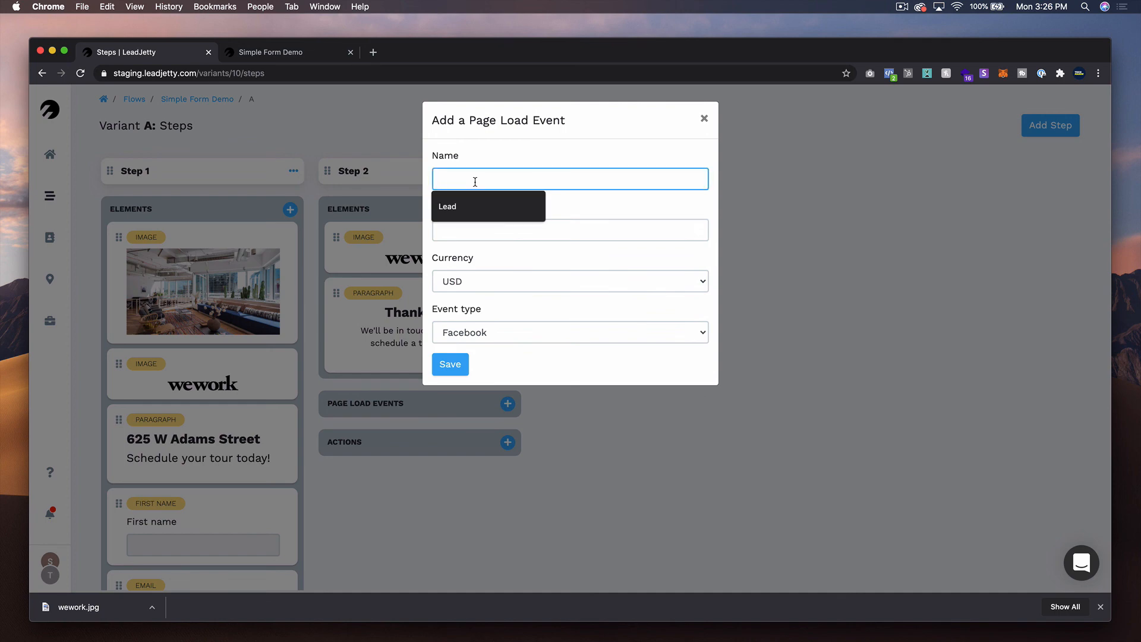
{"action": "type", "text": "Lead"}
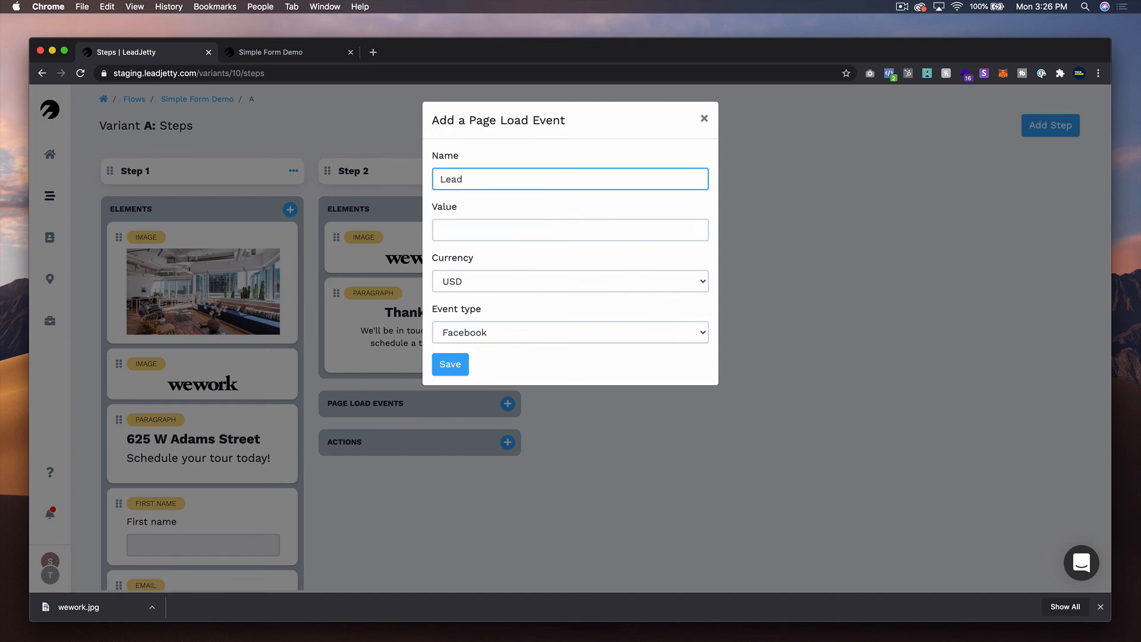
{"action": "left_click", "coordinate": [485, 231]}
{"action": "type", "text": "1"}
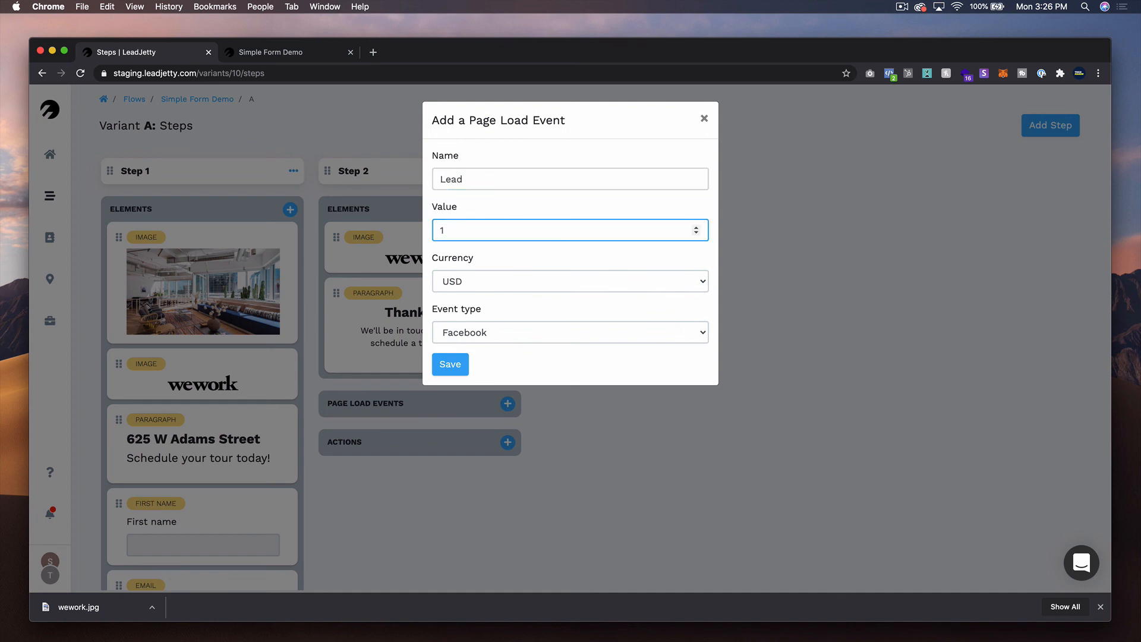
{"action": "type", "text": "5"}
{"action": "left_click", "coordinate": [455, 374]}
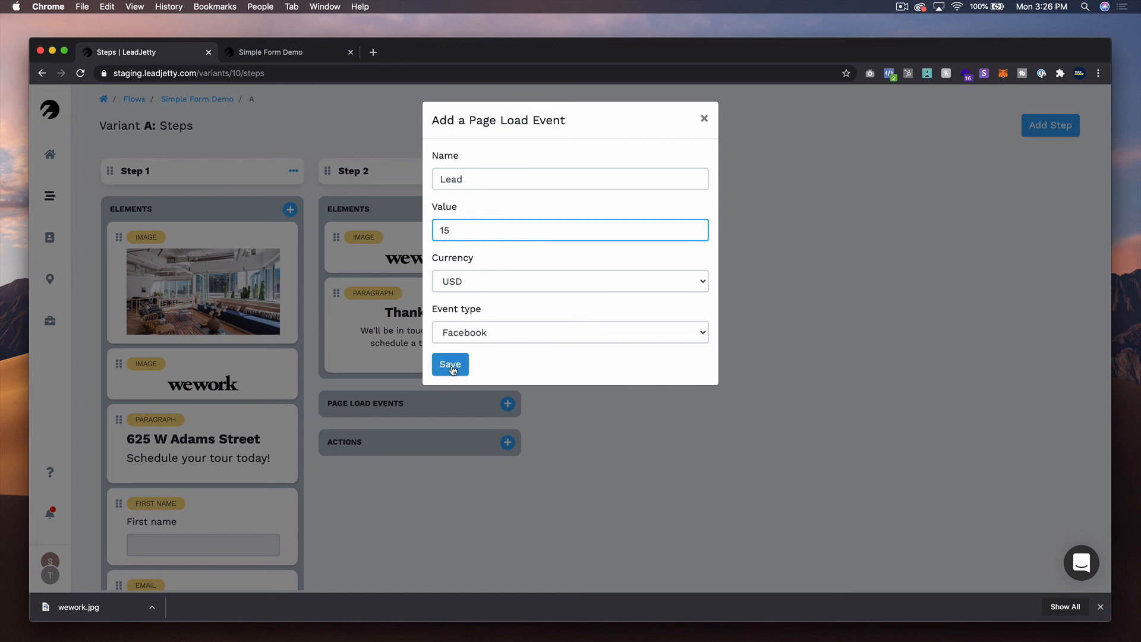